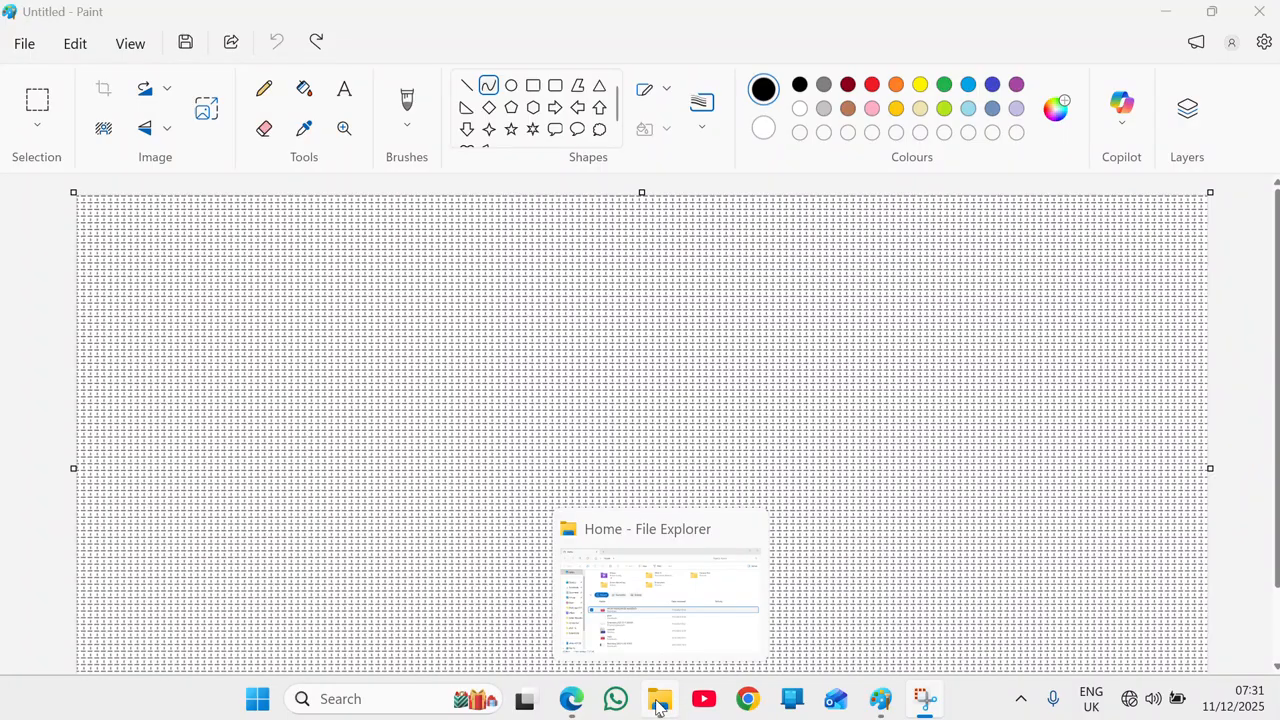
Open the PHY301 HIGHLIGHTED HANDOUTS PDF, examine the Lecture 9 nodal analysis example circuits, and return to Paint
click(657, 707)
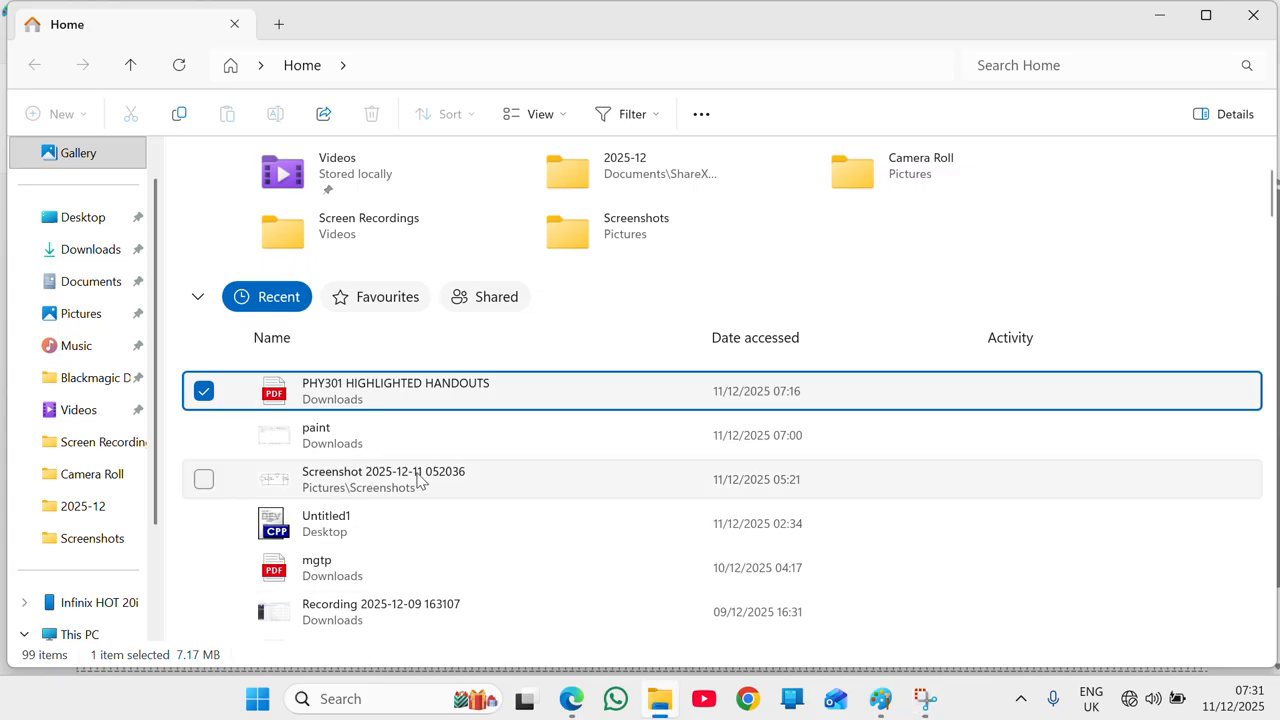
double_click(365, 391)
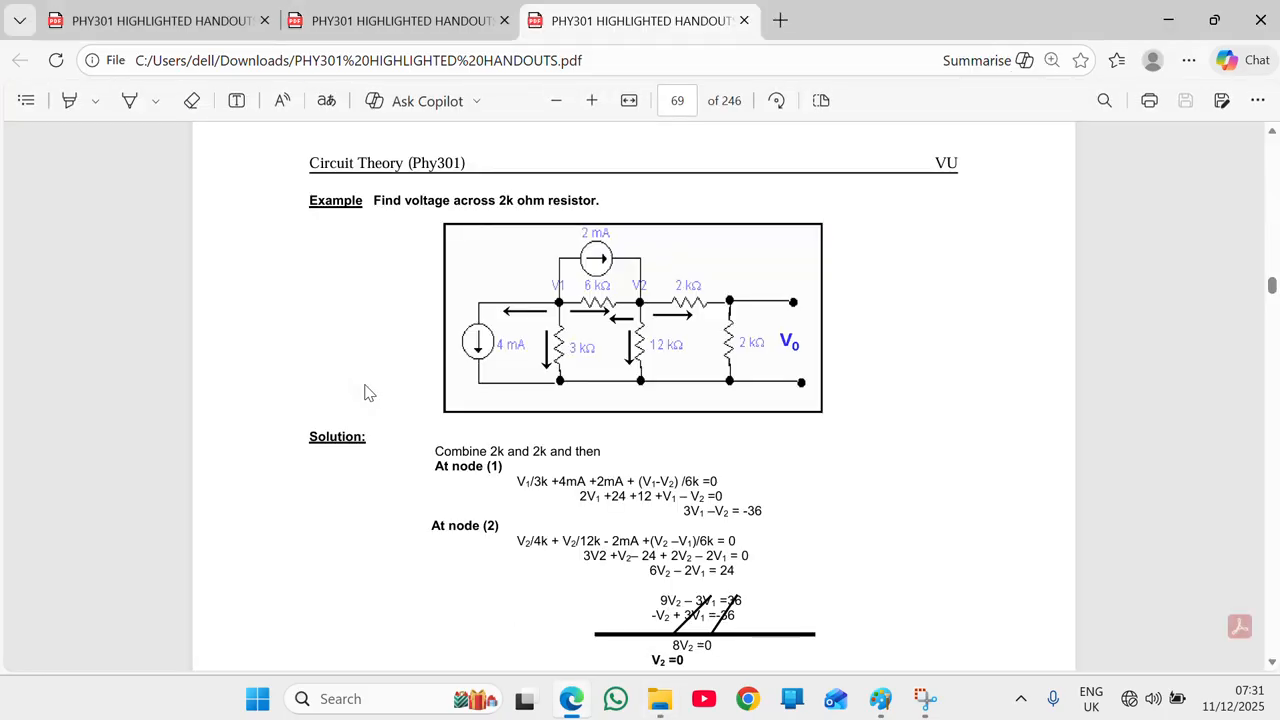
scroll(365, 391, up, 15)
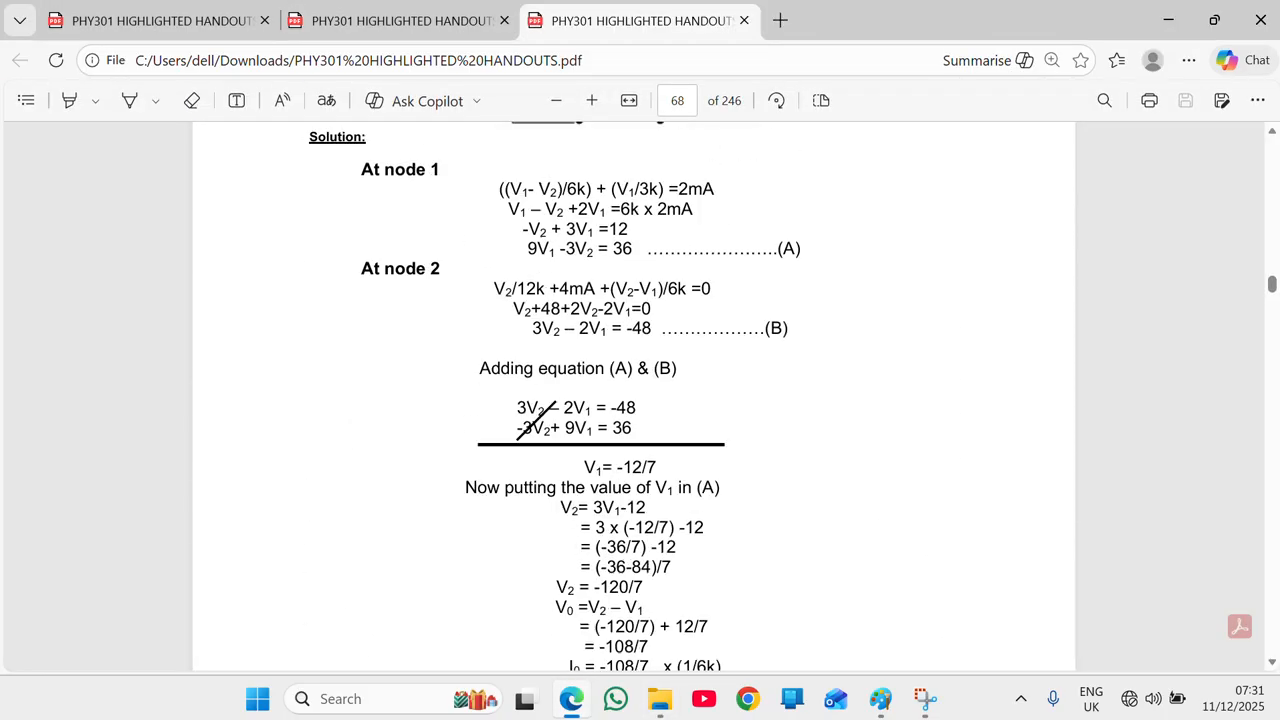
scroll(634, 397, down, 5)
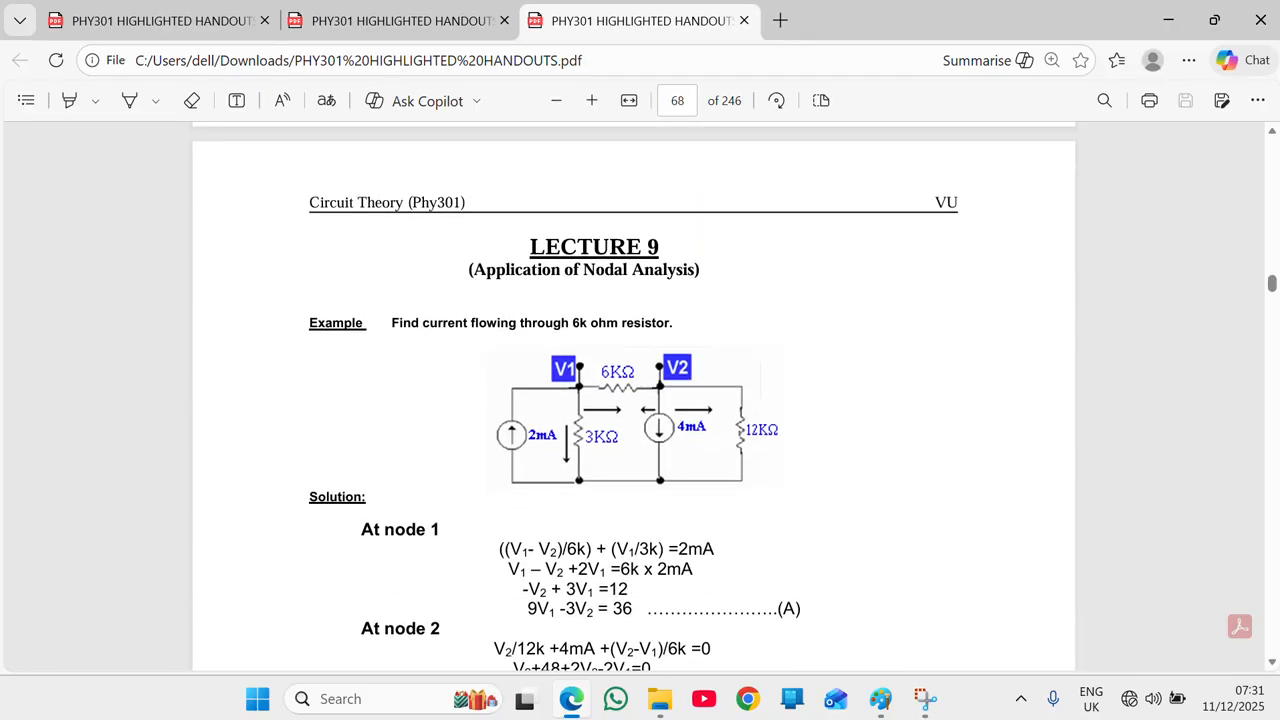
scroll(634, 397, down, 10)
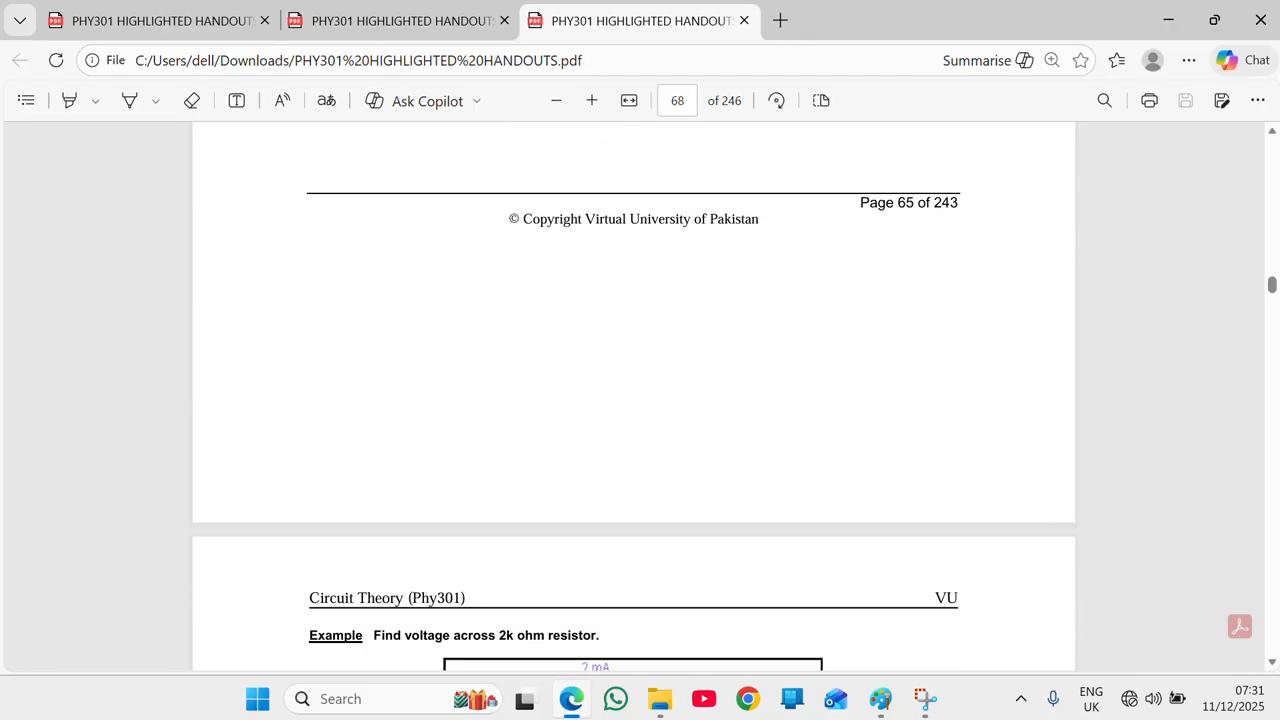
scroll(634, 397, down, 5)
scroll(634, 397, up, 5)
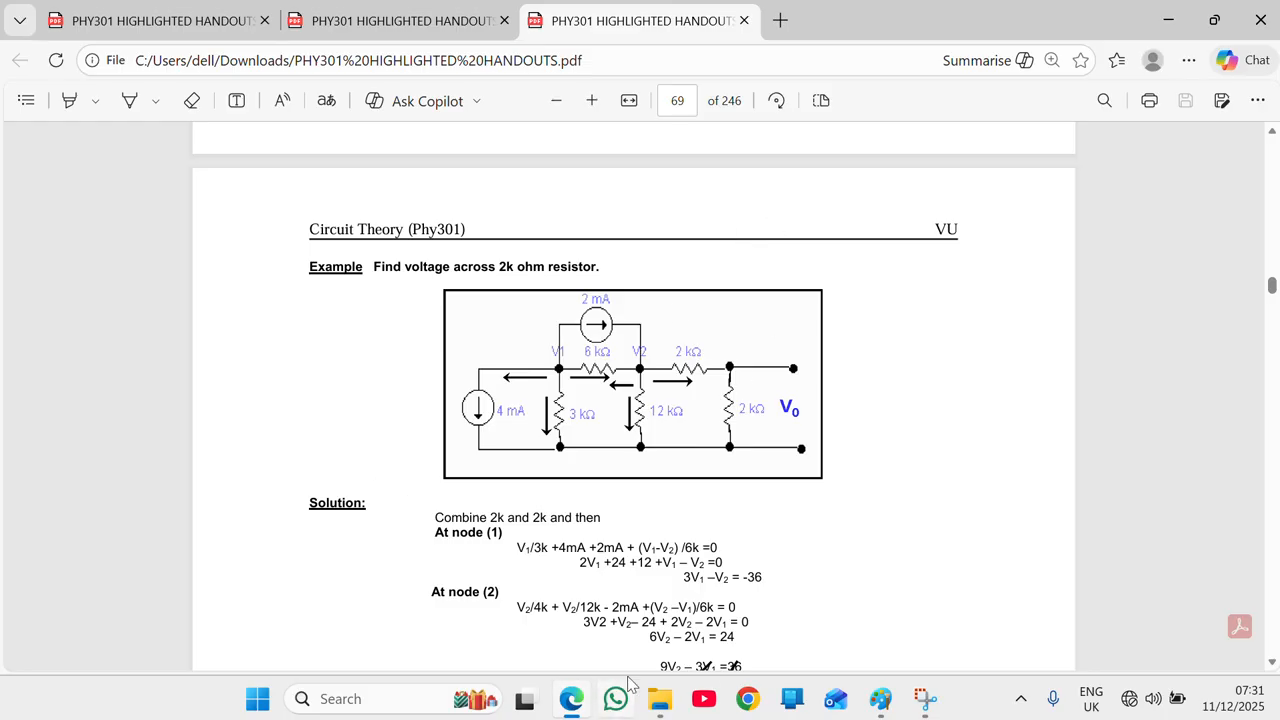
mouse_move(924, 710)
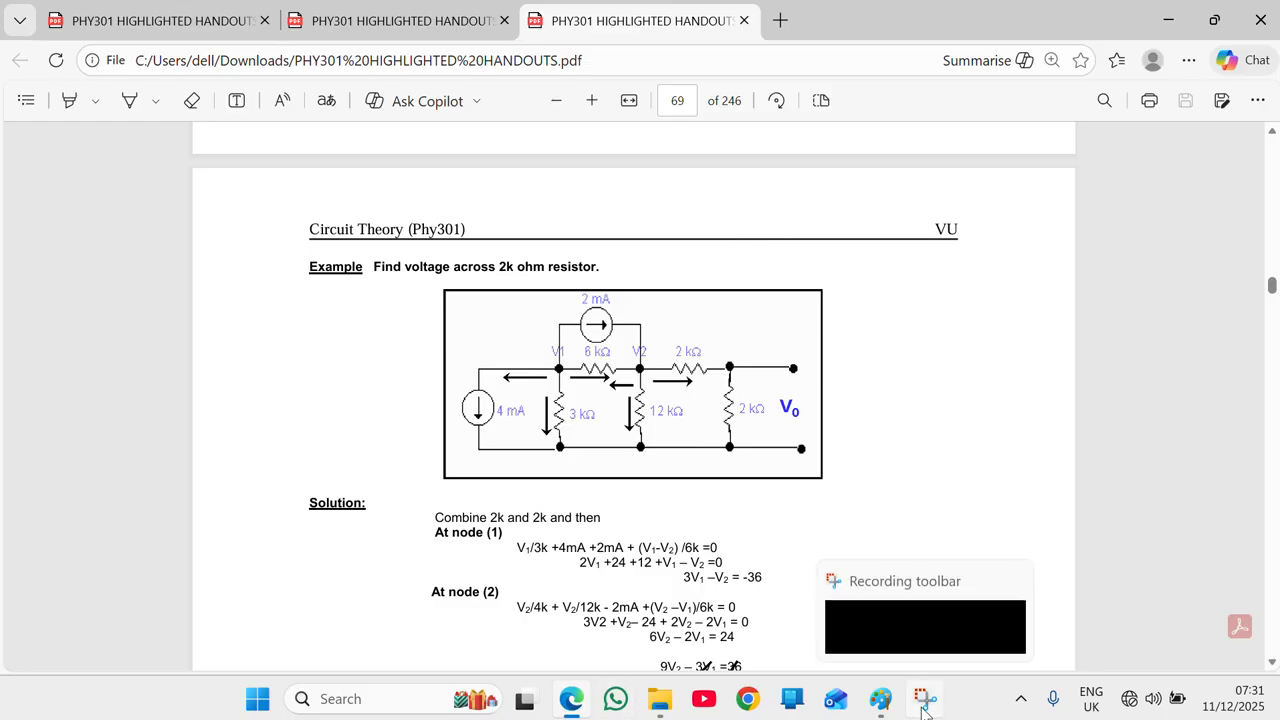
click(924, 710)
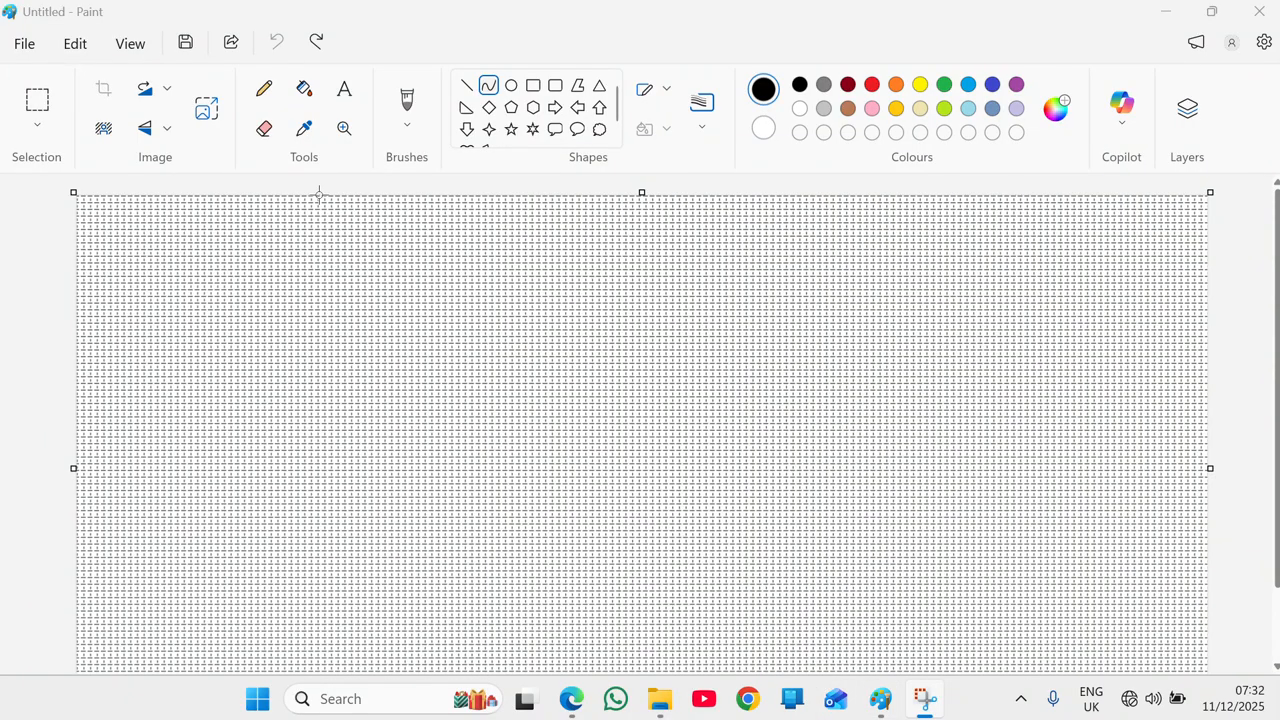
Turn the canvas gridlines off and back on
click(128, 50)
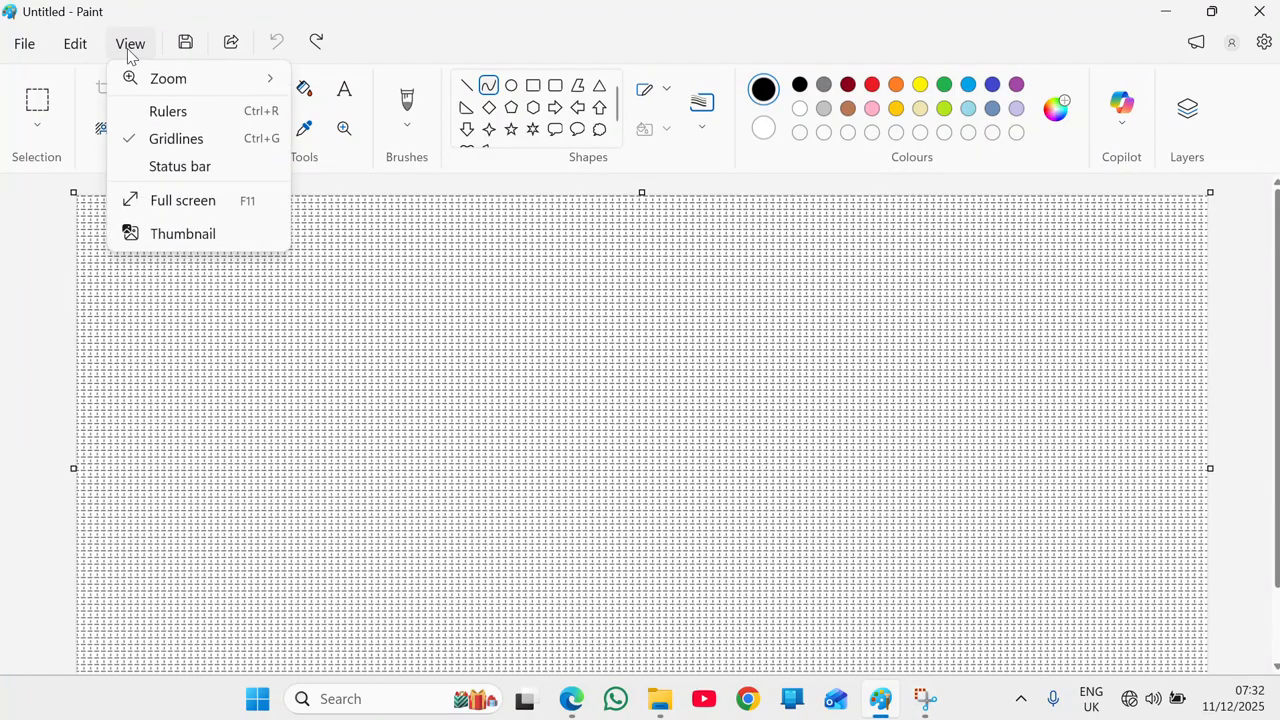
click(150, 145)
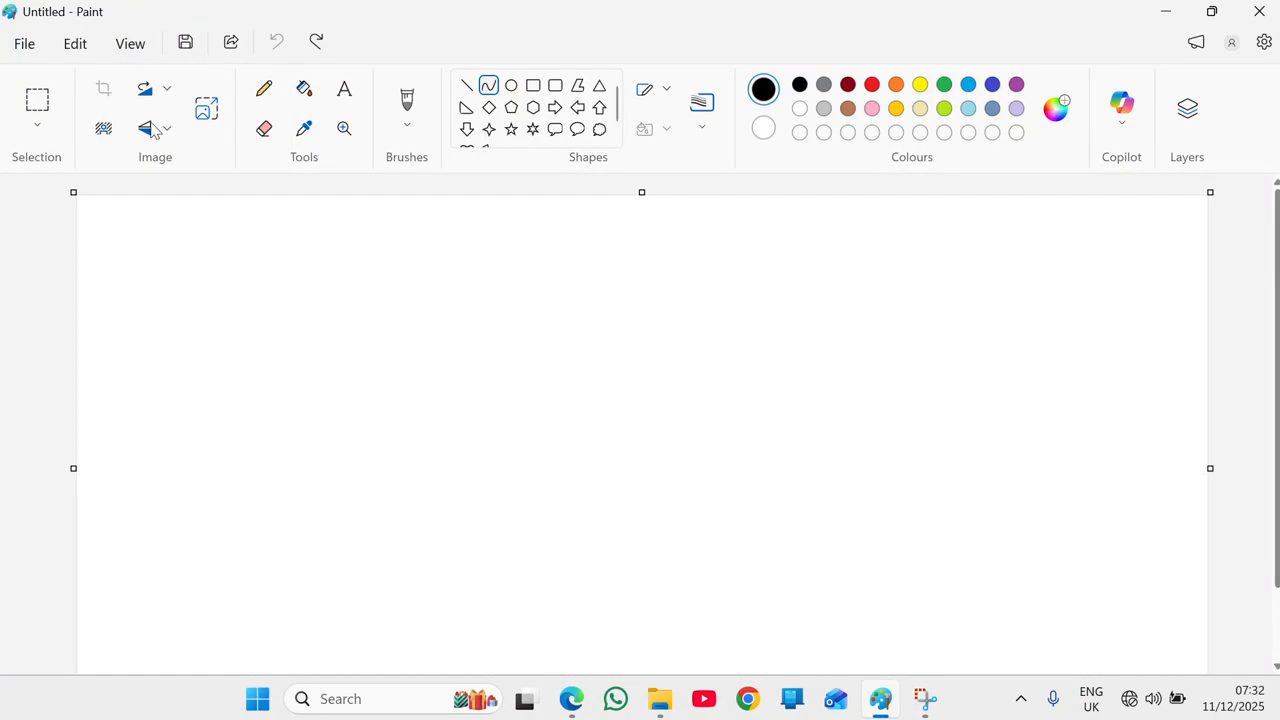
click(128, 43)
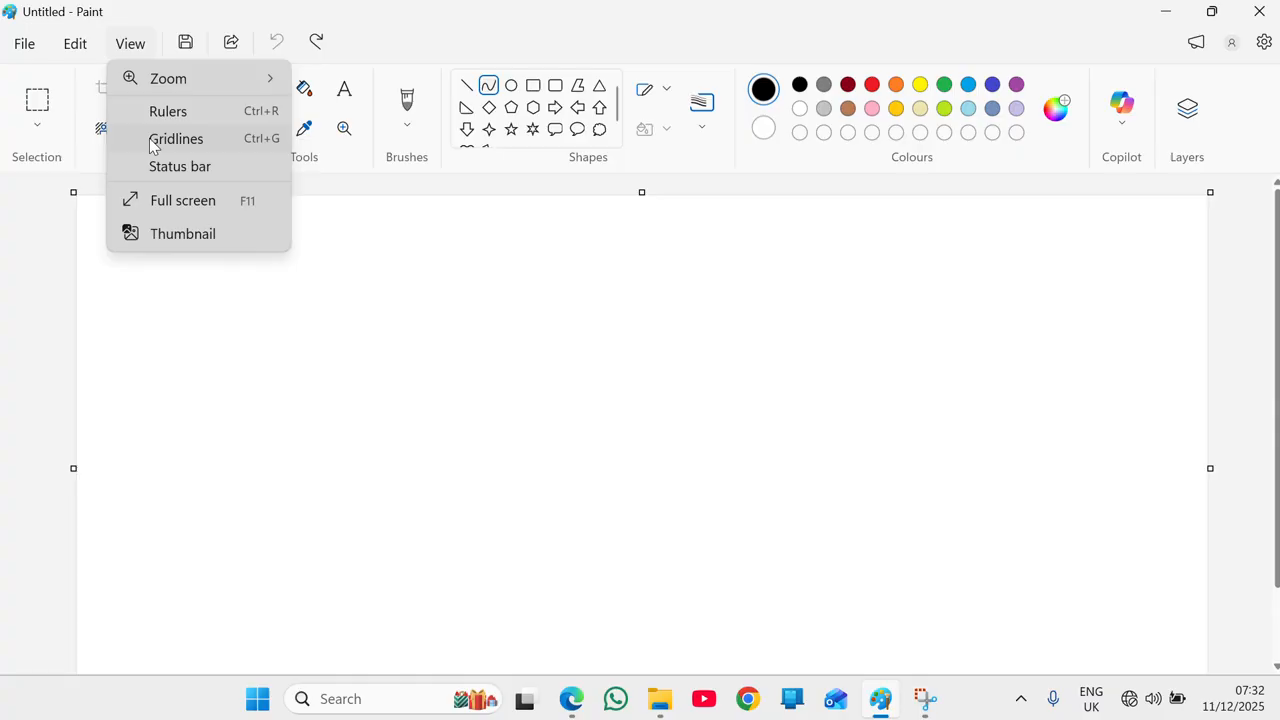
click(153, 145)
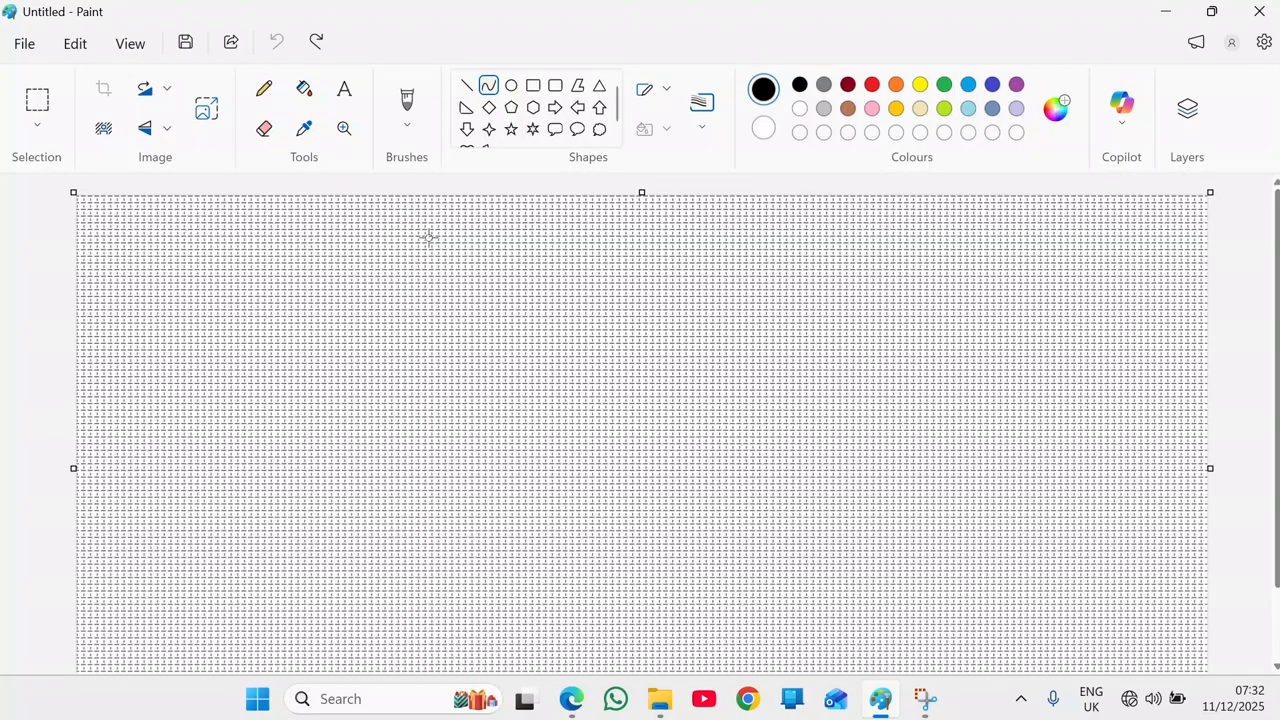
Draw the first three connected zigzag strokes of a resistor symbol in the upper middle of the canvas with black straight lines
click(467, 88)
drag(544, 301, 553, 289)
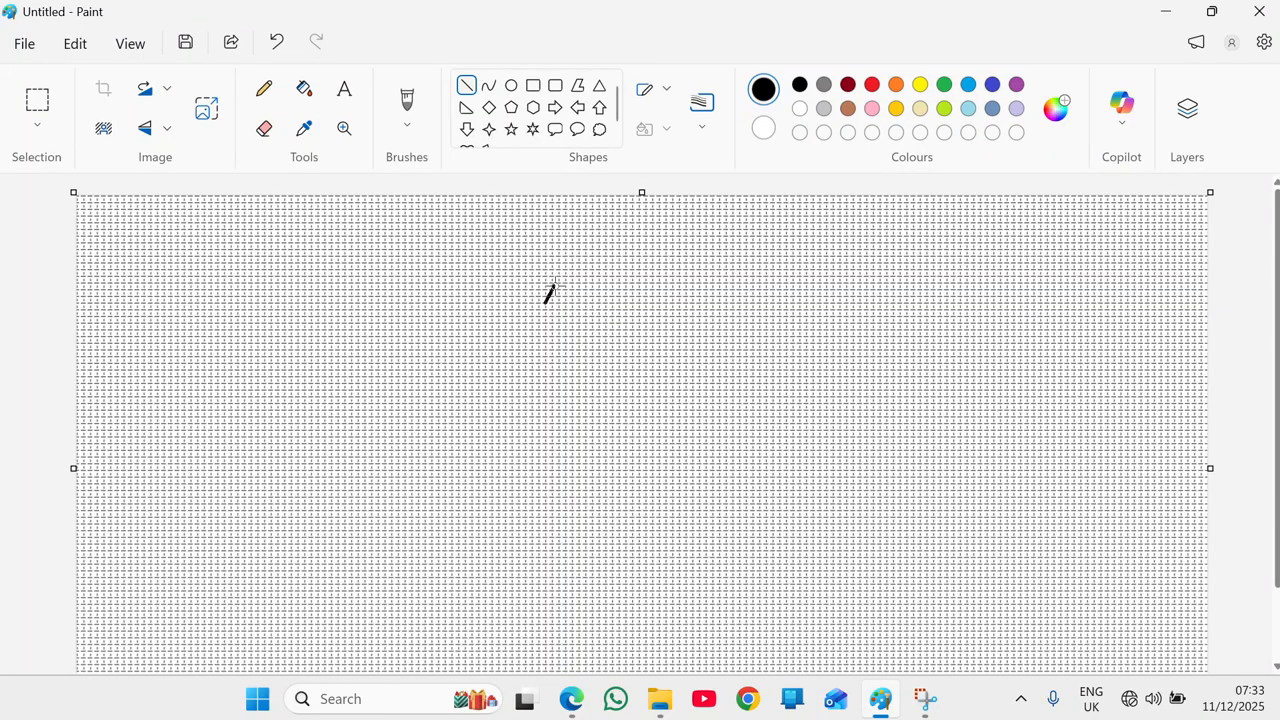
drag(553, 289, 559, 303)
click(488, 86)
click(470, 86)
drag(557, 297, 566, 283)
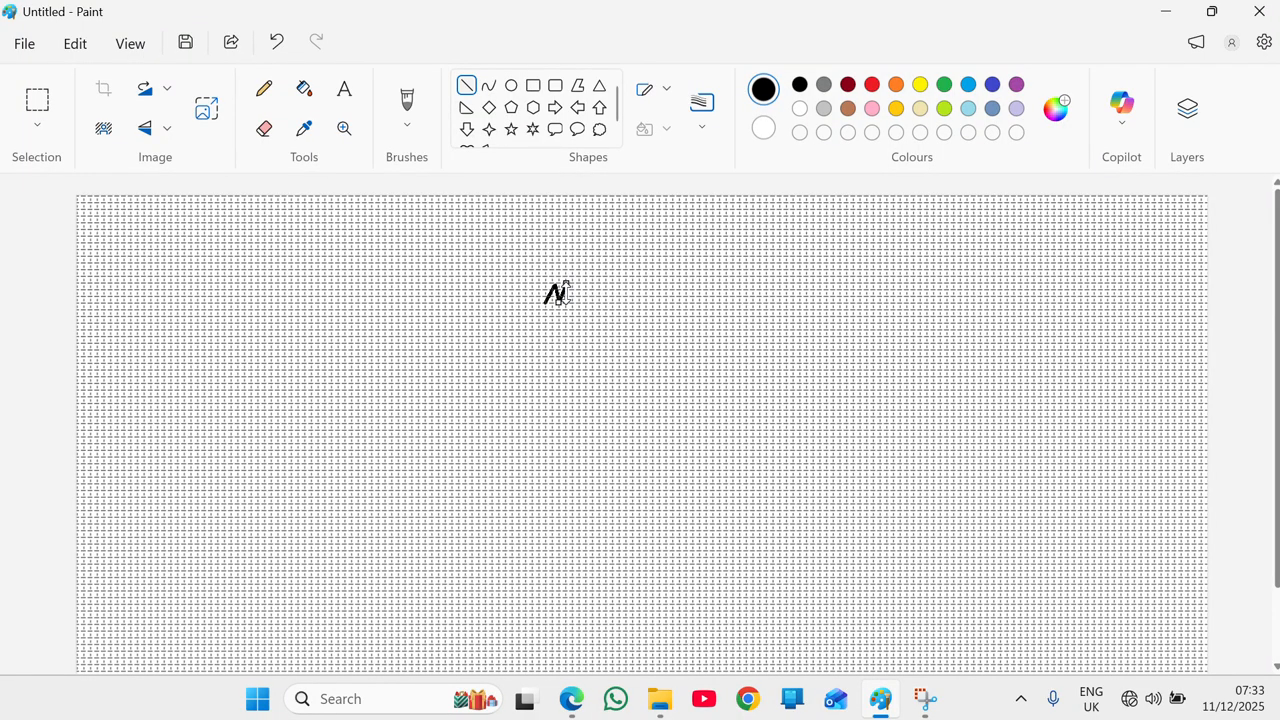
Complete the resistor's zigzag by adding short slanted line strokes at both of its ends
click(492, 88)
drag(544, 302, 544, 302)
drag(563, 277, 537, 296)
click(466, 85)
drag(568, 284, 570, 292)
click(488, 86)
click(467, 87)
drag(572, 302, 577, 282)
click(594, 268)
drag(576, 283, 576, 283)
drag(581, 296, 581, 296)
Draw a long horizontal wire from the resistor's right end and a short one from its left end
click(606, 277)
drag(581, 296, 723, 296)
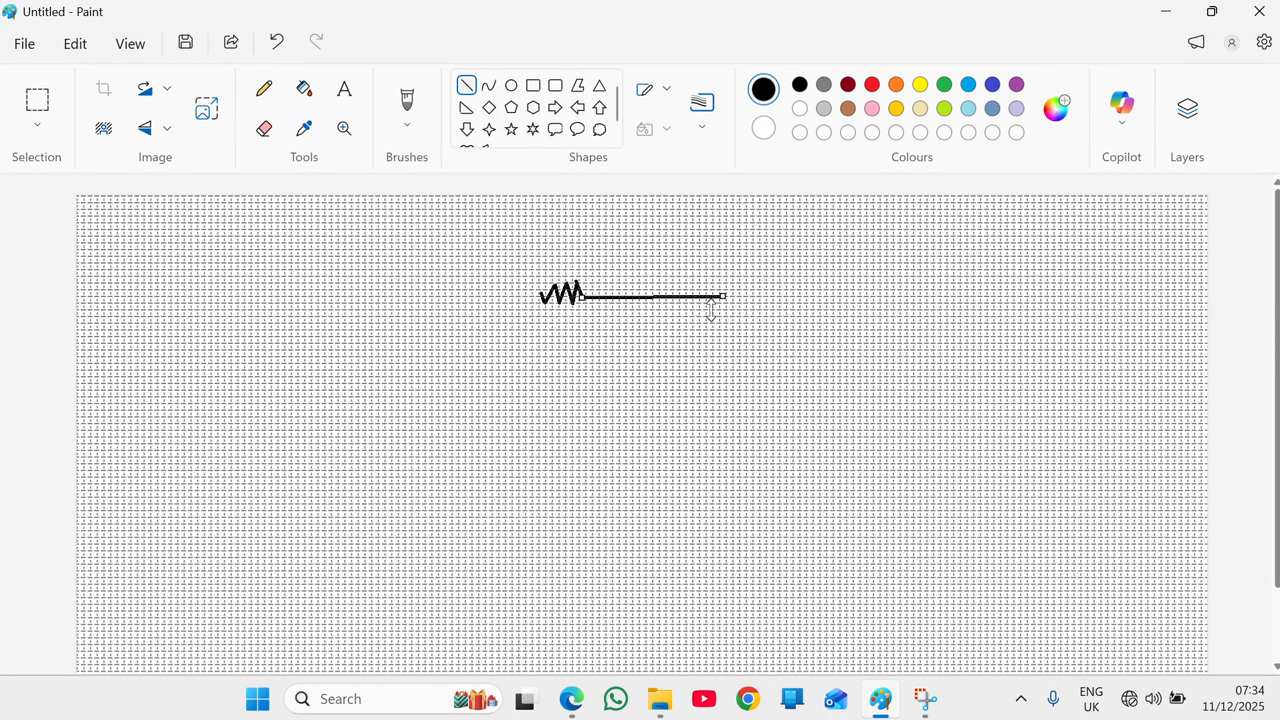
click(600, 440)
drag(541, 296, 507, 296)
Copy the zigzag resistor, rotate the copy right 90°, and place it vertically below the left end of the wire
click(38, 102)
drag(535, 268, 596, 320)
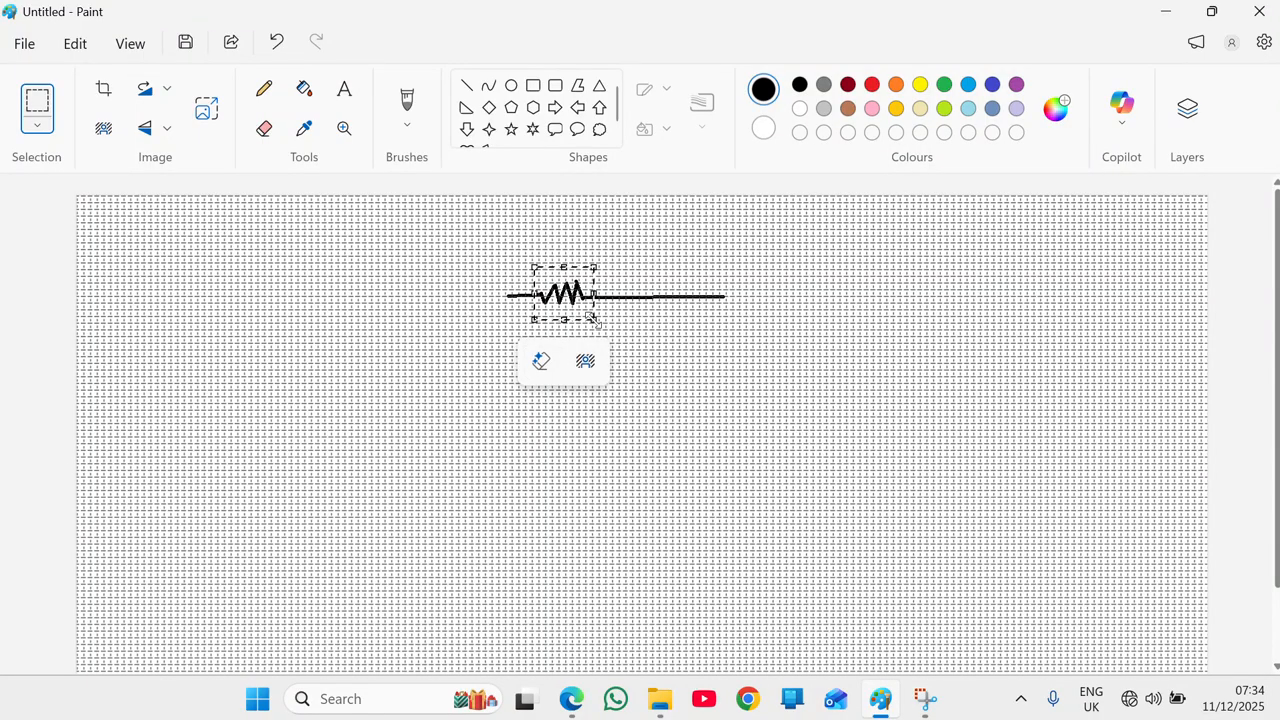
key(ctrl+c)
key(ctrl+v)
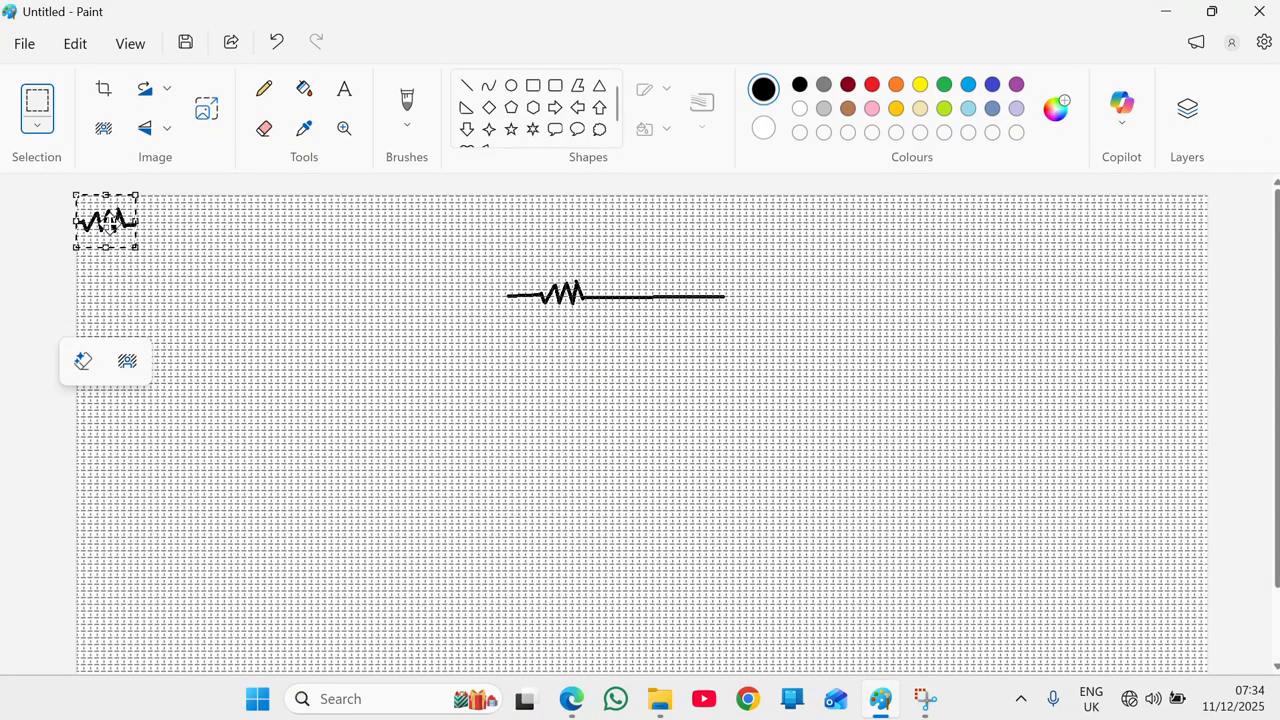
drag(102, 228, 498, 366)
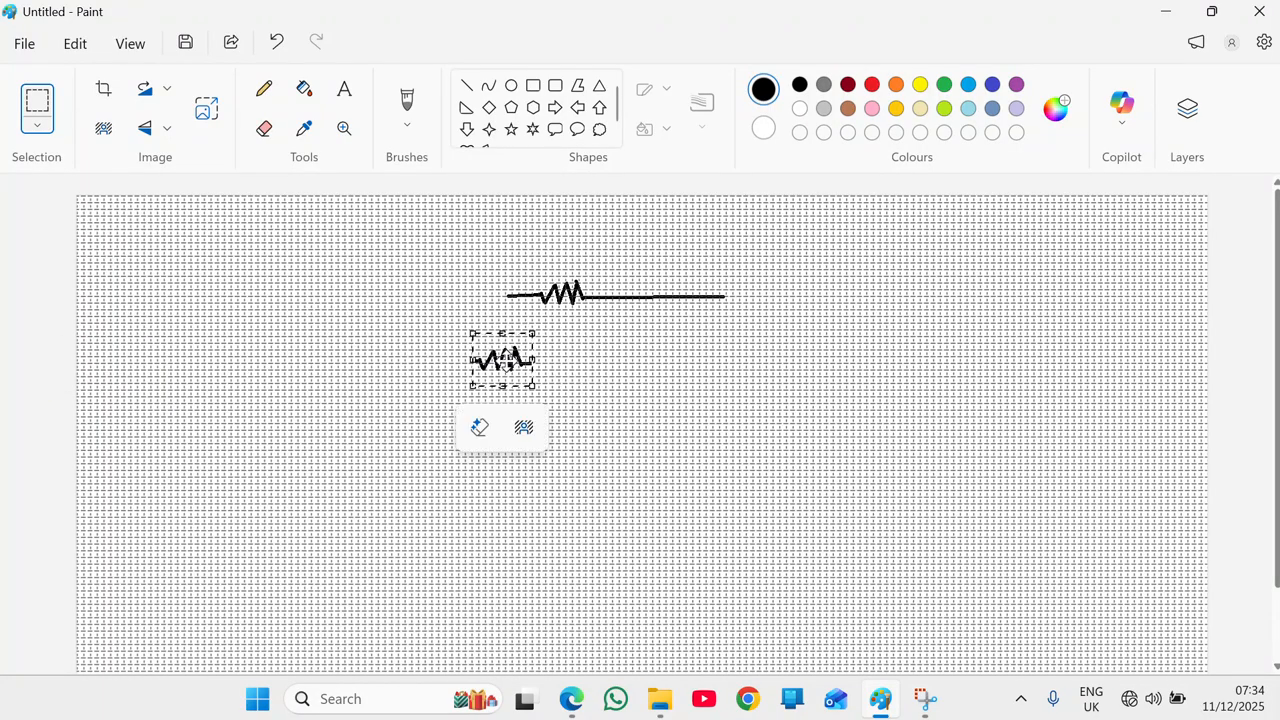
click(164, 91)
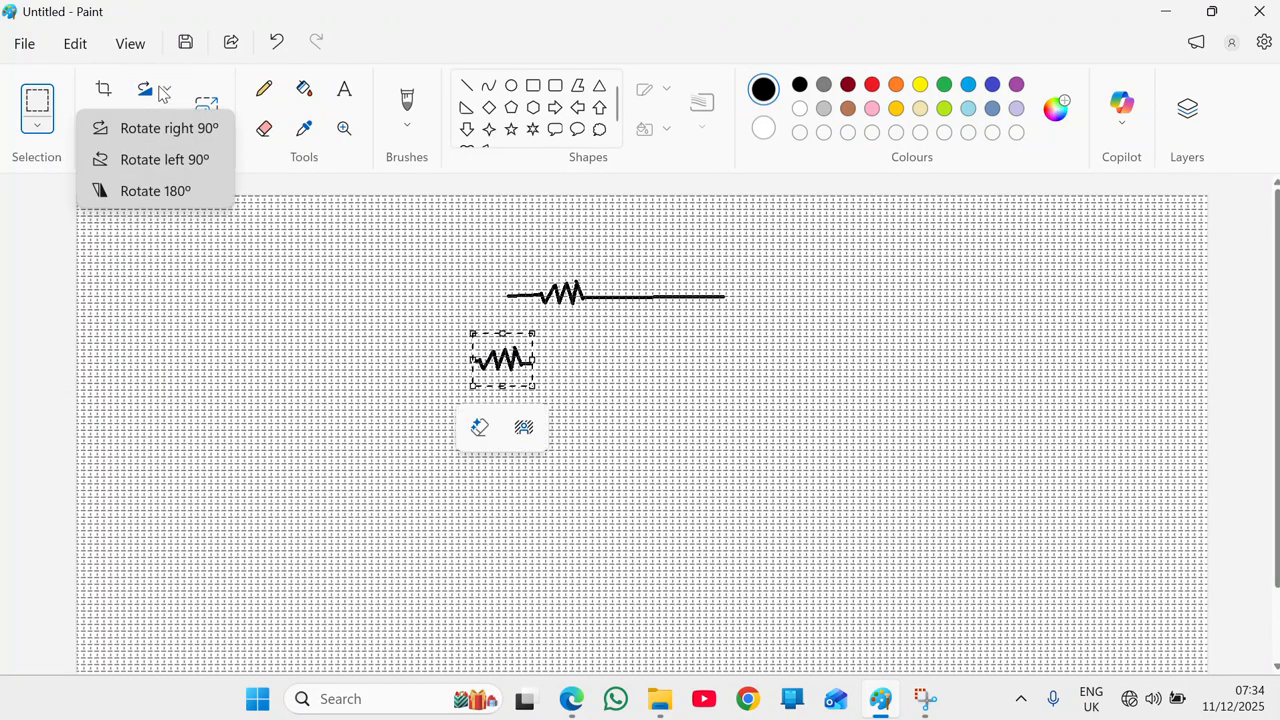
click(171, 129)
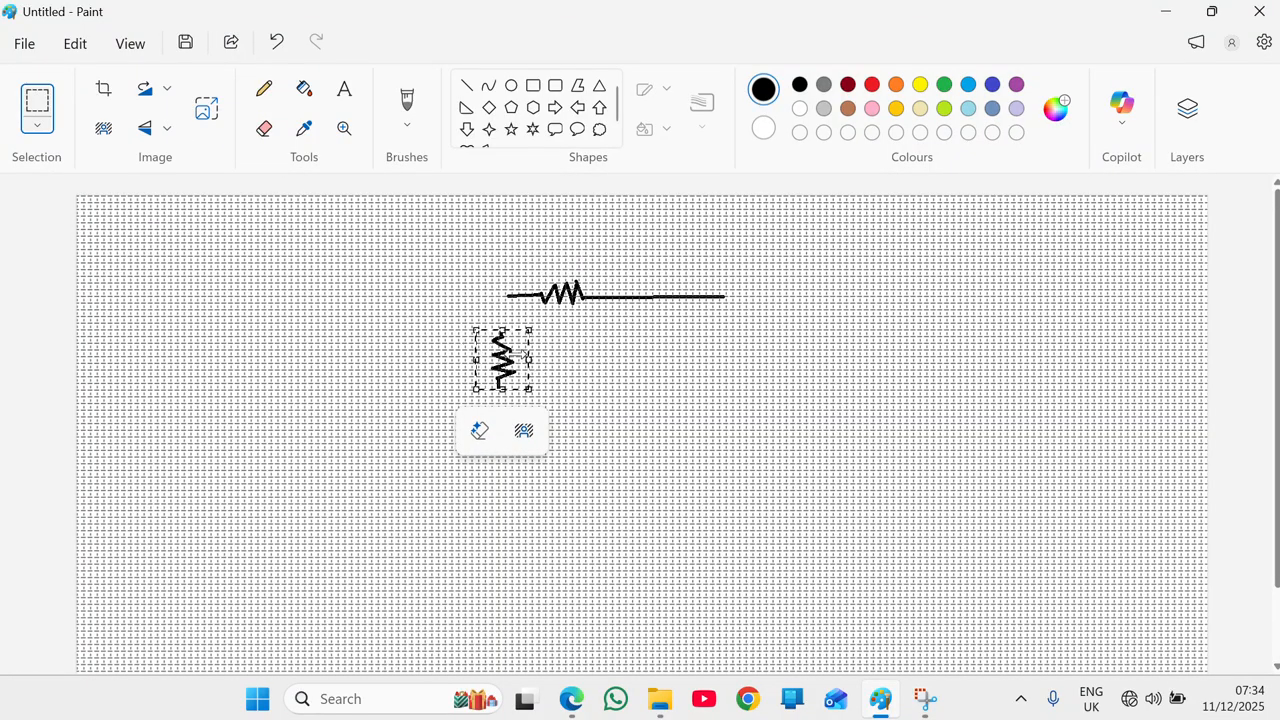
drag(498, 360, 504, 356)
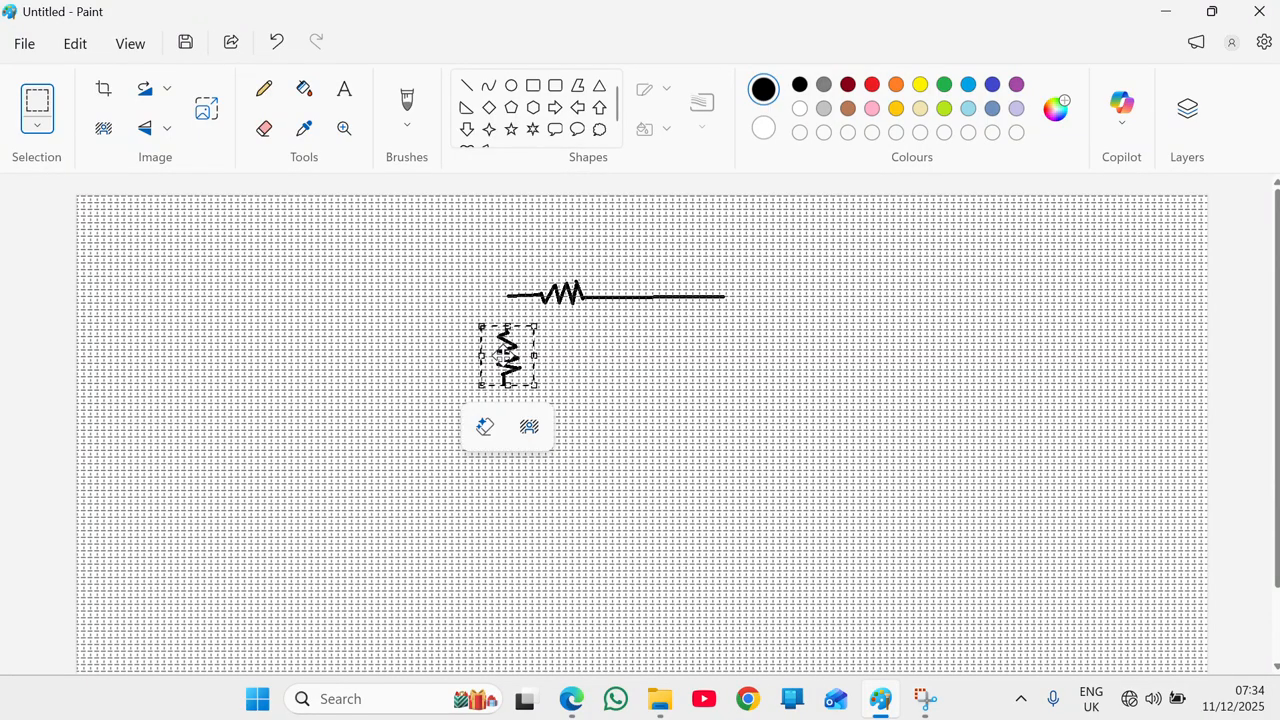
Connect the vertical resistor to the top wire's left end and draw a vertical wire down from its lower end
click(466, 85)
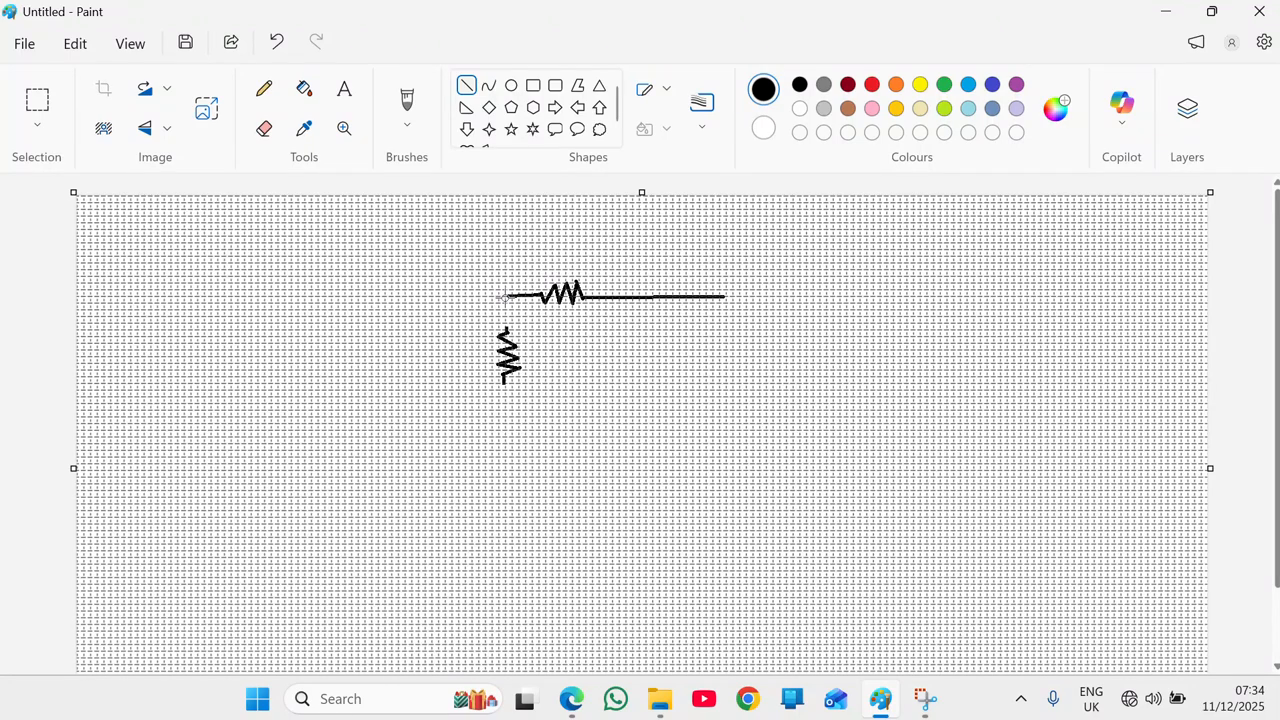
drag(505, 296, 505, 330)
click(490, 90)
click(467, 88)
mouse_move(502, 384)
mouse_down()
mouse_move(502, 428)
mouse_move(502, 384)
mouse_up()
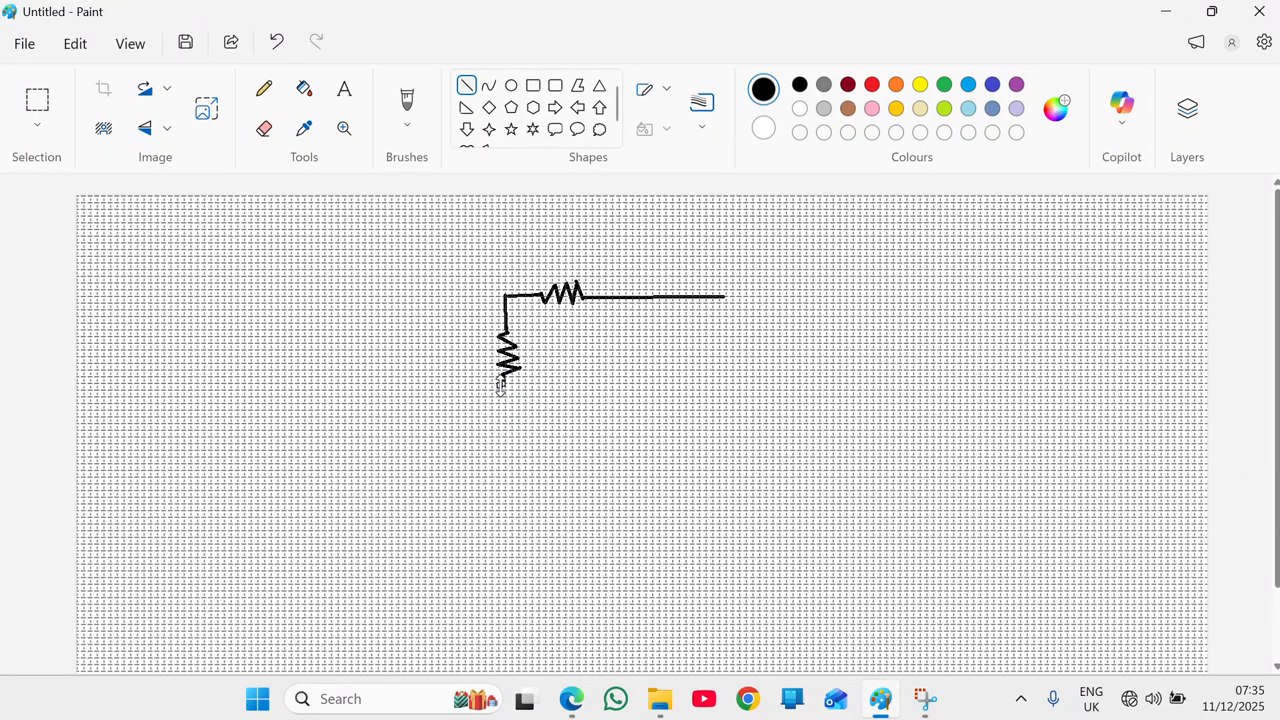
click(274, 46)
drag(504, 380, 506, 418)
drag(504, 424, 505, 424)
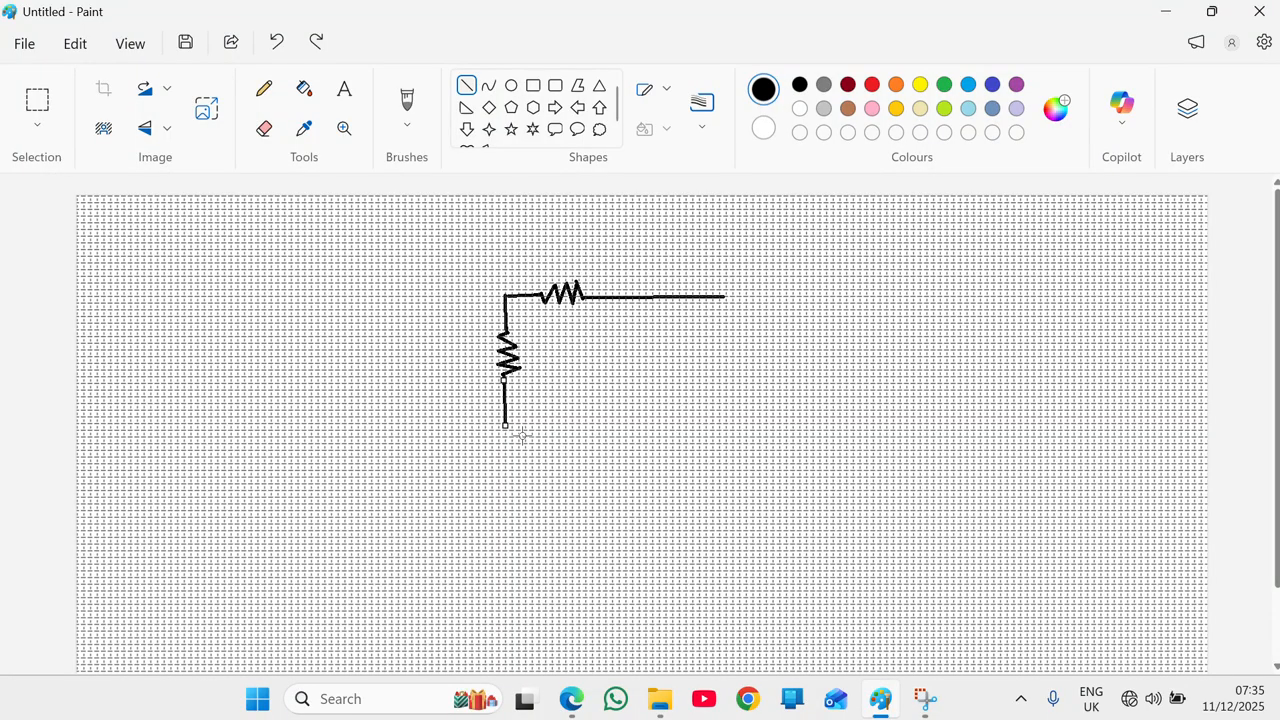
Draw the horizontal bottom wire from the lower end of the left branch to below the top wire's right end
click(597, 396)
mouse_move(504, 424)
mouse_down()
mouse_move(794, 409)
mouse_move(712, 426)
mouse_move(724, 422)
mouse_up()
click(723, 330)
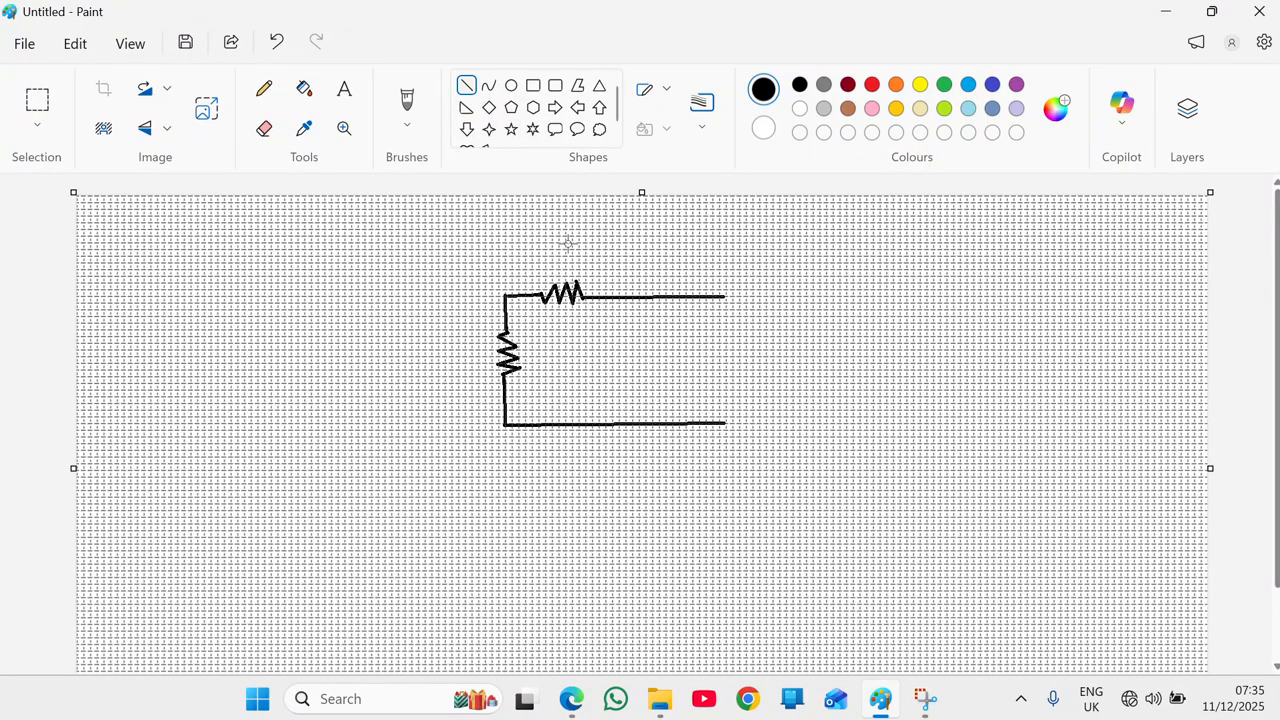
Duplicate the horizontal resistor, rotate the copy right 90°, and place it between the top and bottom wires, right of the left branch
click(37, 100)
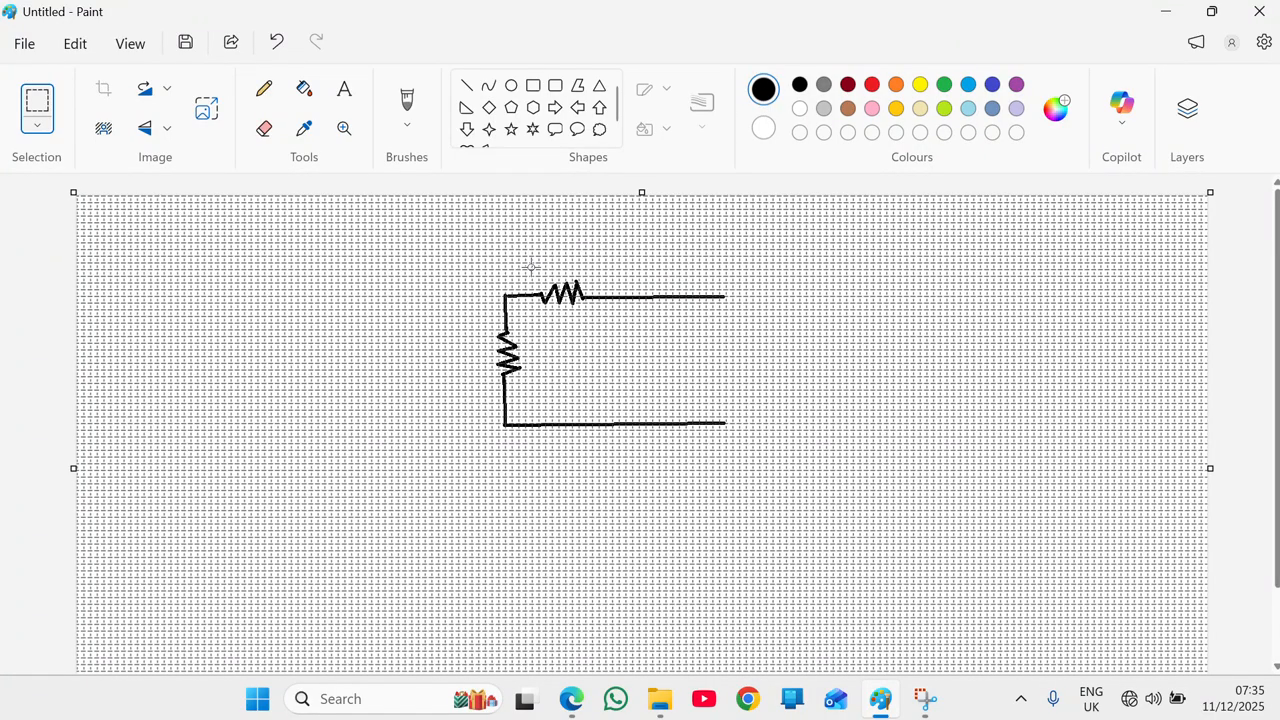
drag(531, 267, 592, 321)
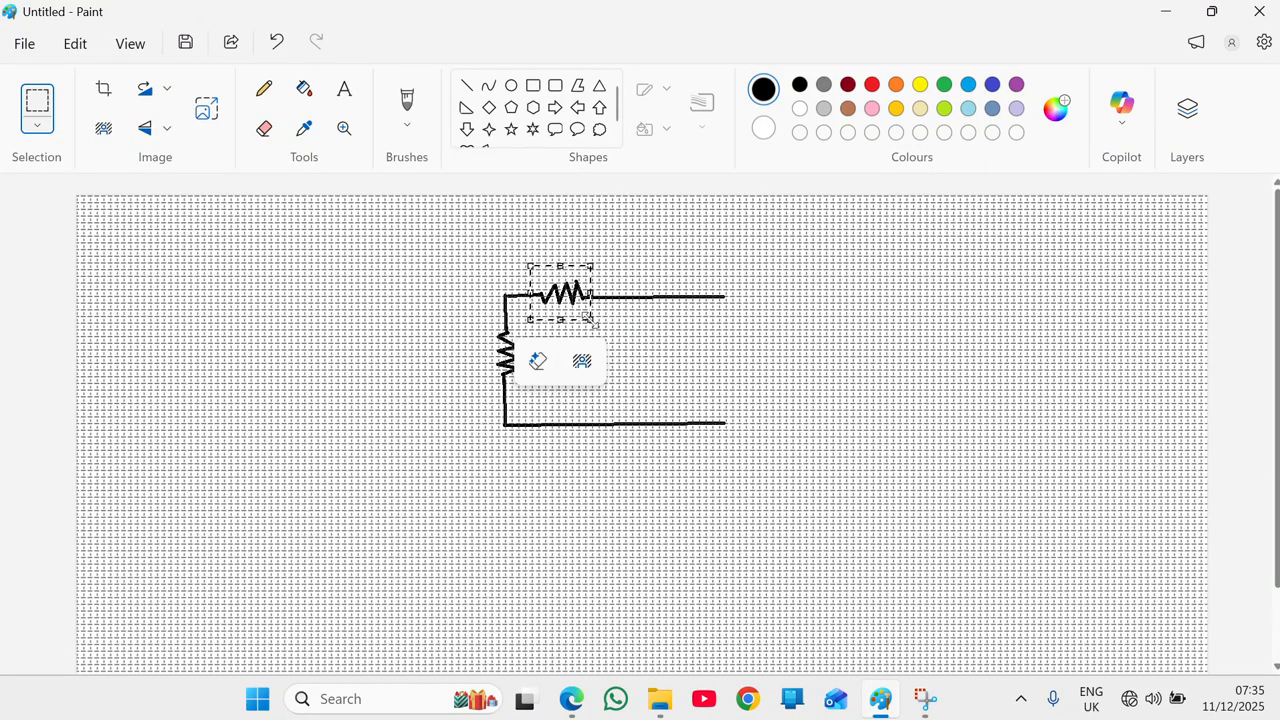
click(155, 93)
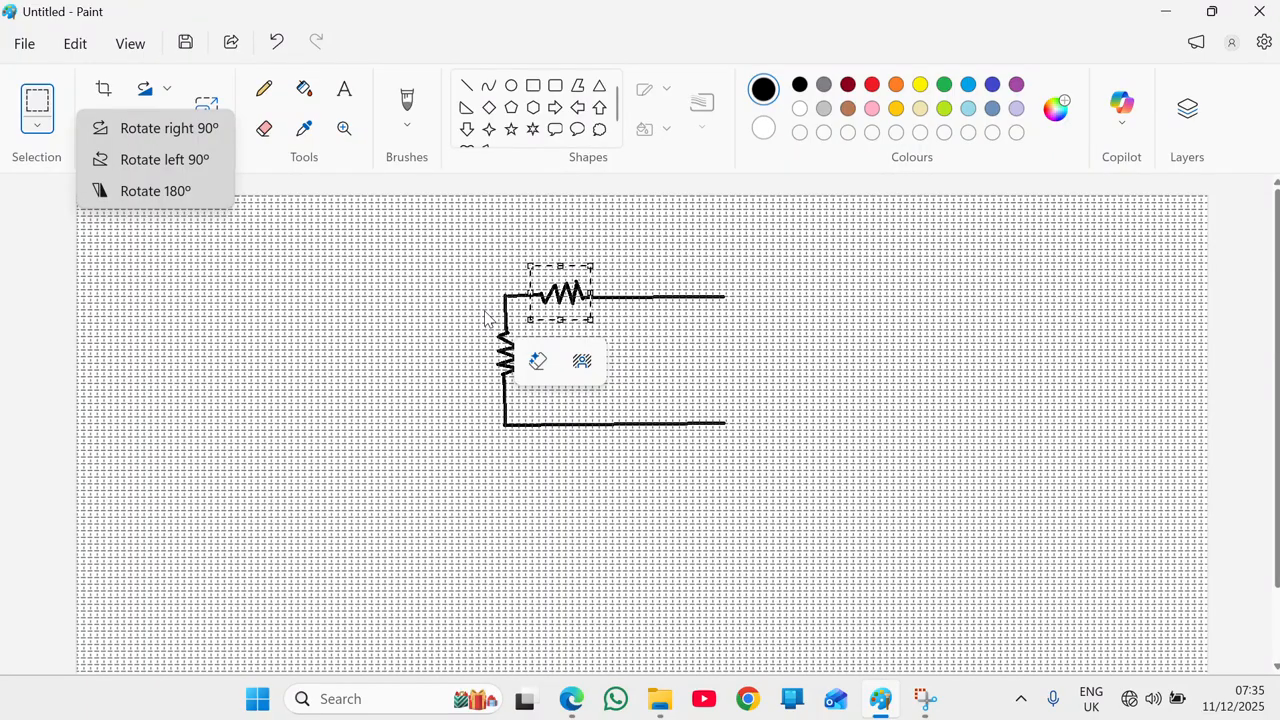
key(ctrl+v)
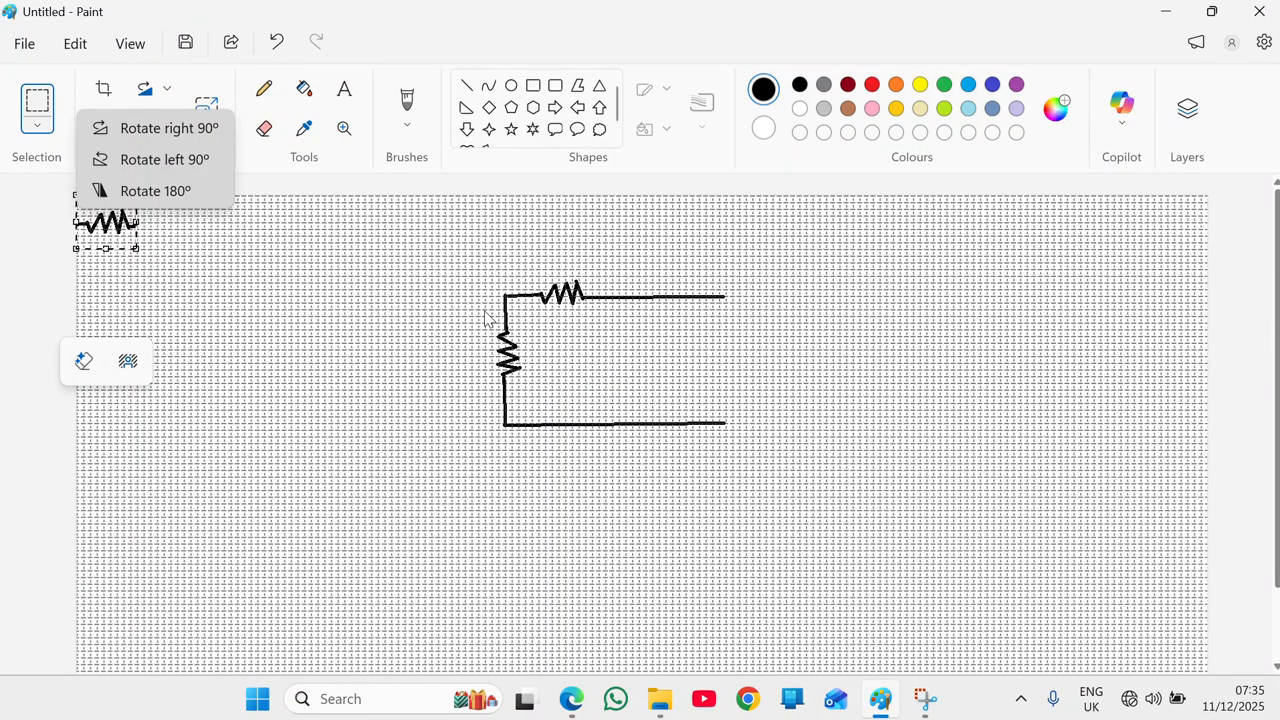
click(124, 128)
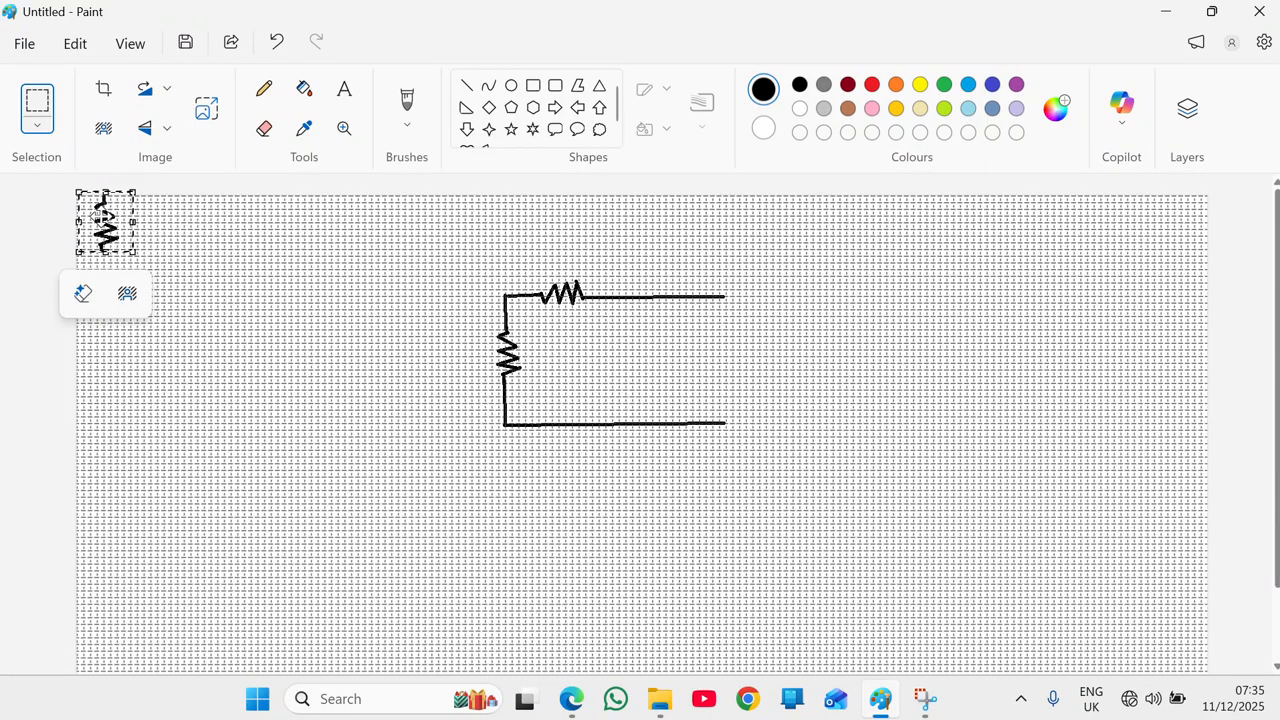
drag(105, 222, 519, 336)
mouse_move(607, 347)
mouse_down()
mouse_move(677, 358)
mouse_move(621, 352)
mouse_up()
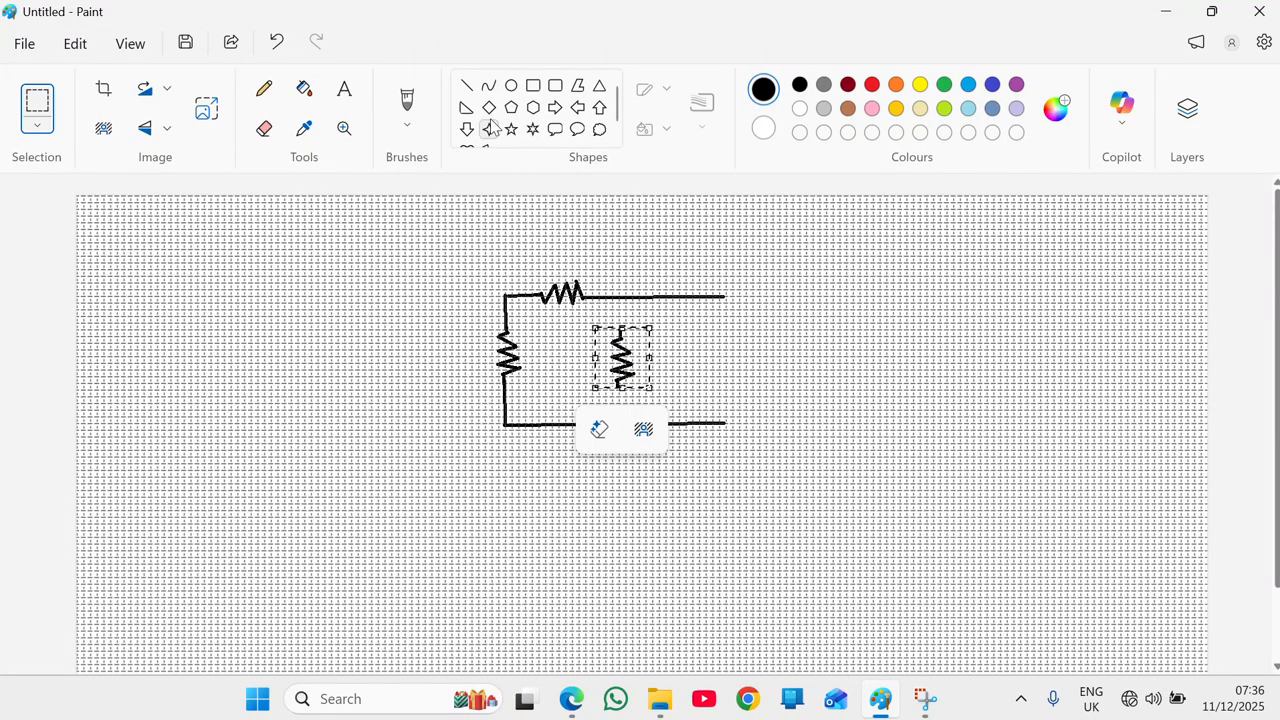
Connect the middle vertical resistor to the top and bottom wires with straight vertical lines
click(467, 87)
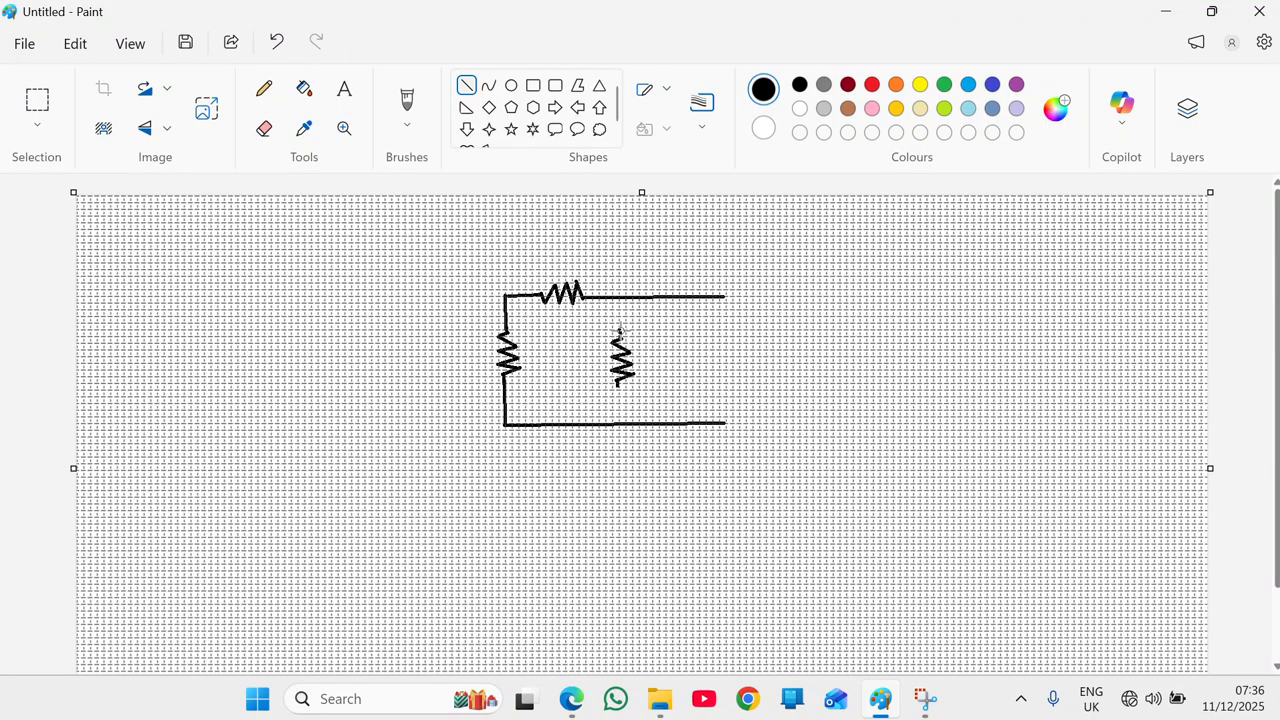
drag(621, 331, 620, 296)
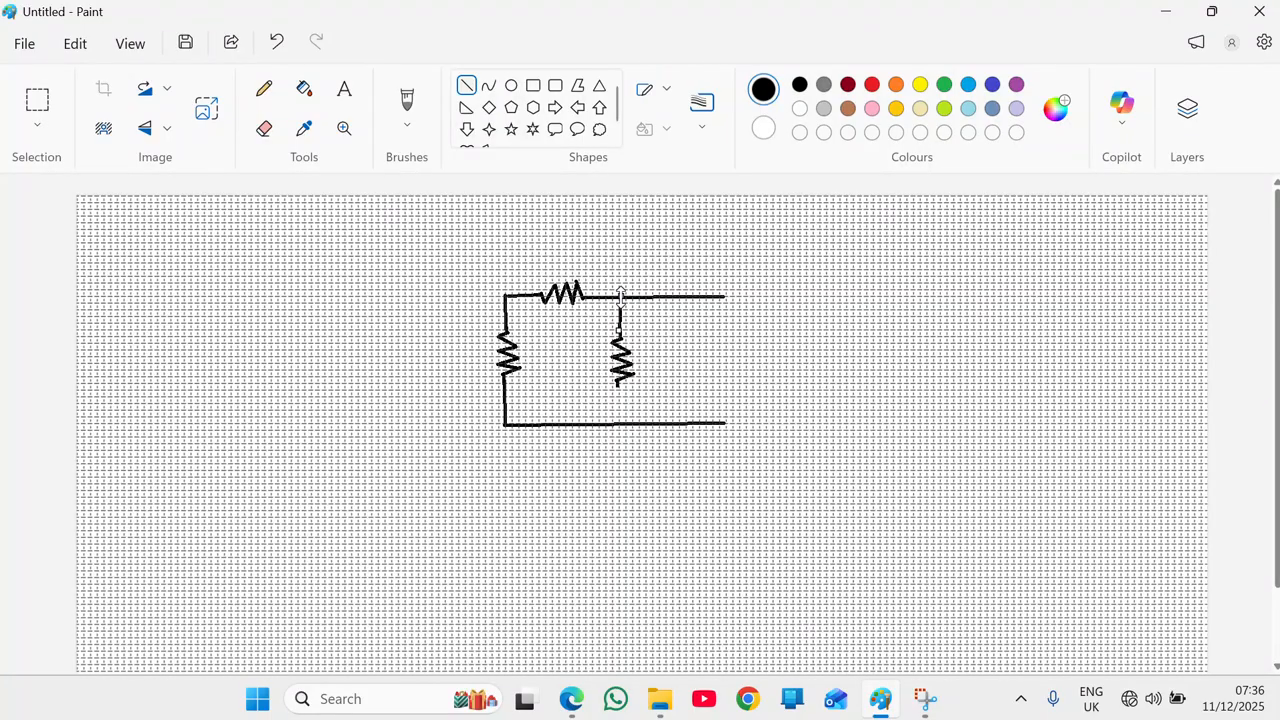
click(474, 250)
drag(617, 386, 616, 425)
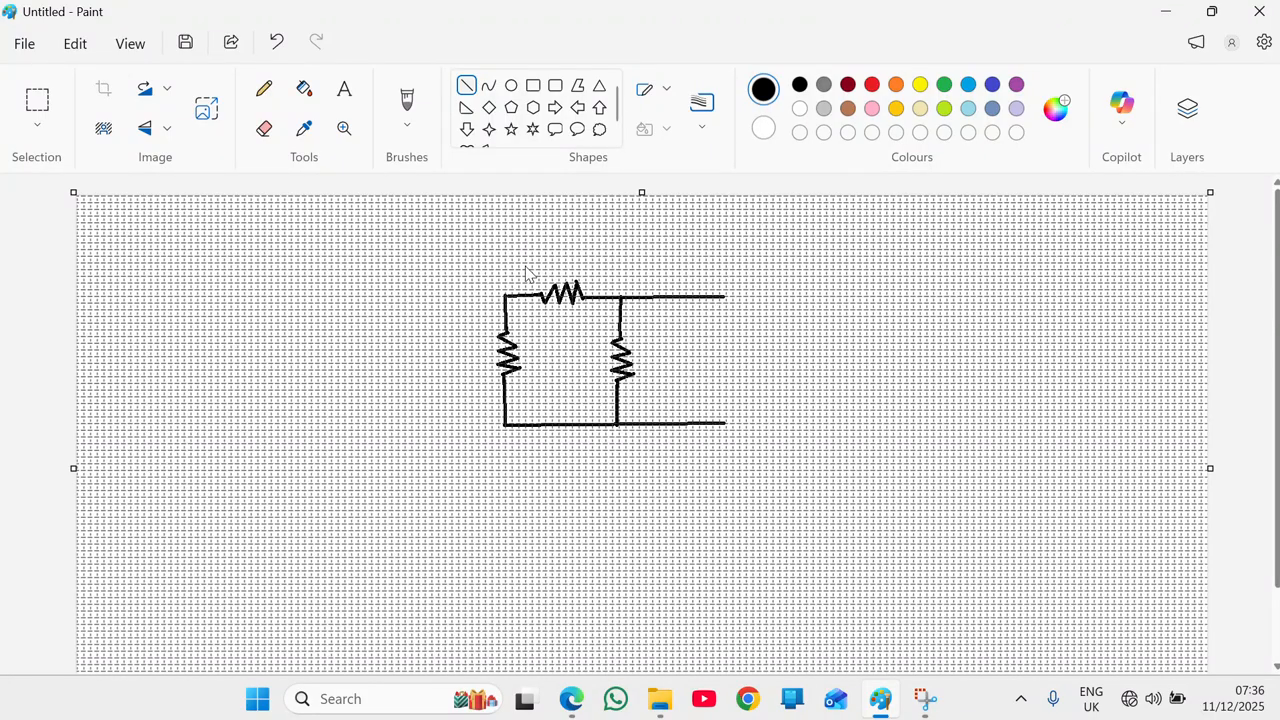
Duplicate the horizontal resistor in the top wire and place the copy in line with it, just outside the circuit's upper-left corner
click(38, 100)
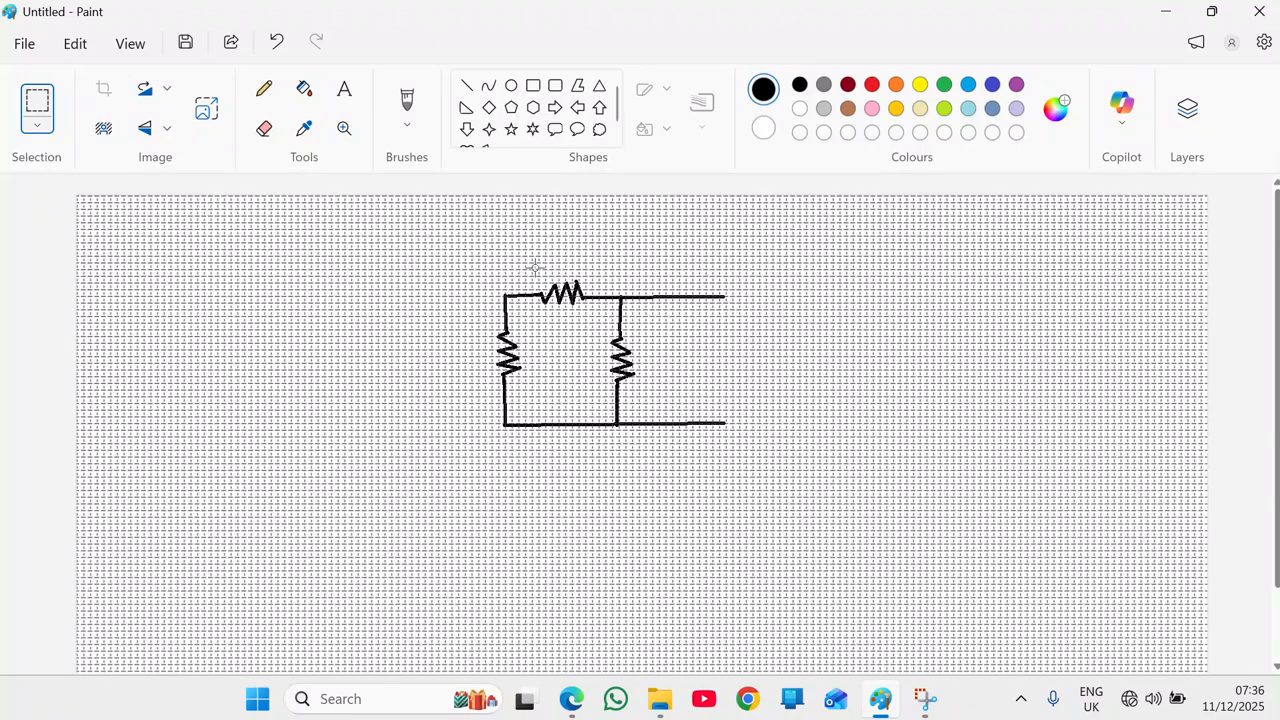
drag(534, 267, 588, 320)
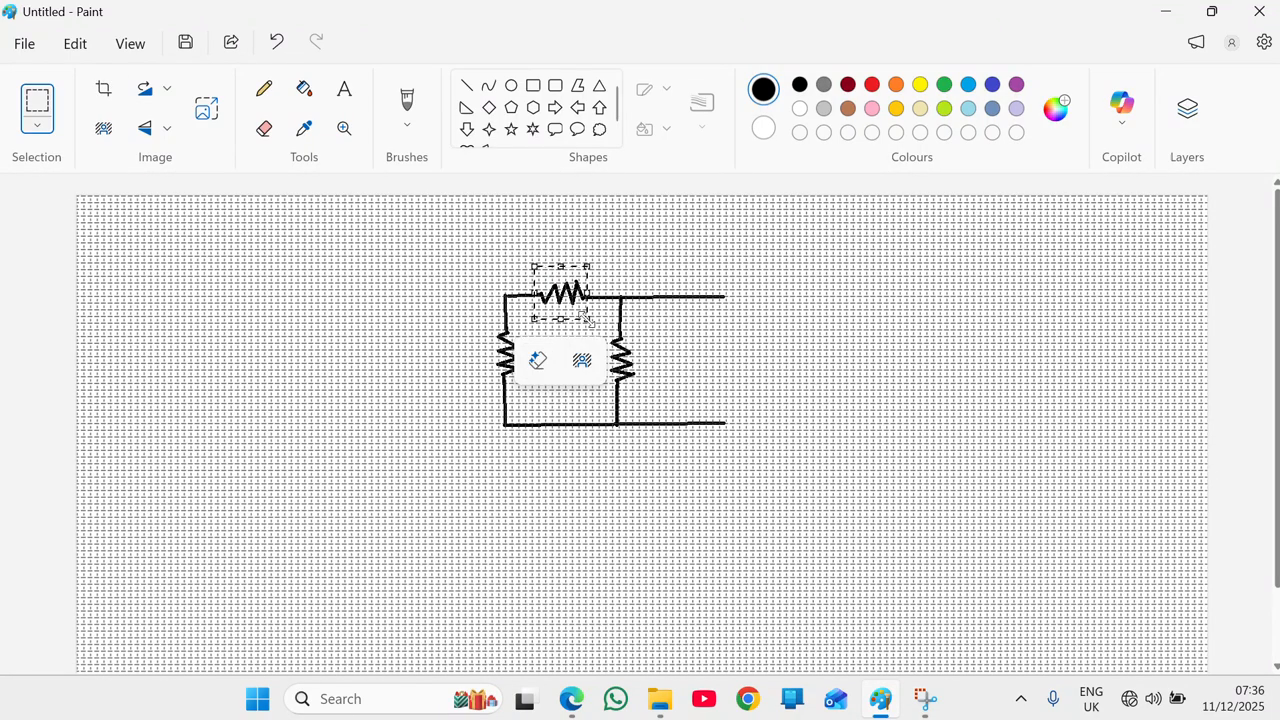
key(ctrl+c)
key(ctrl+v)
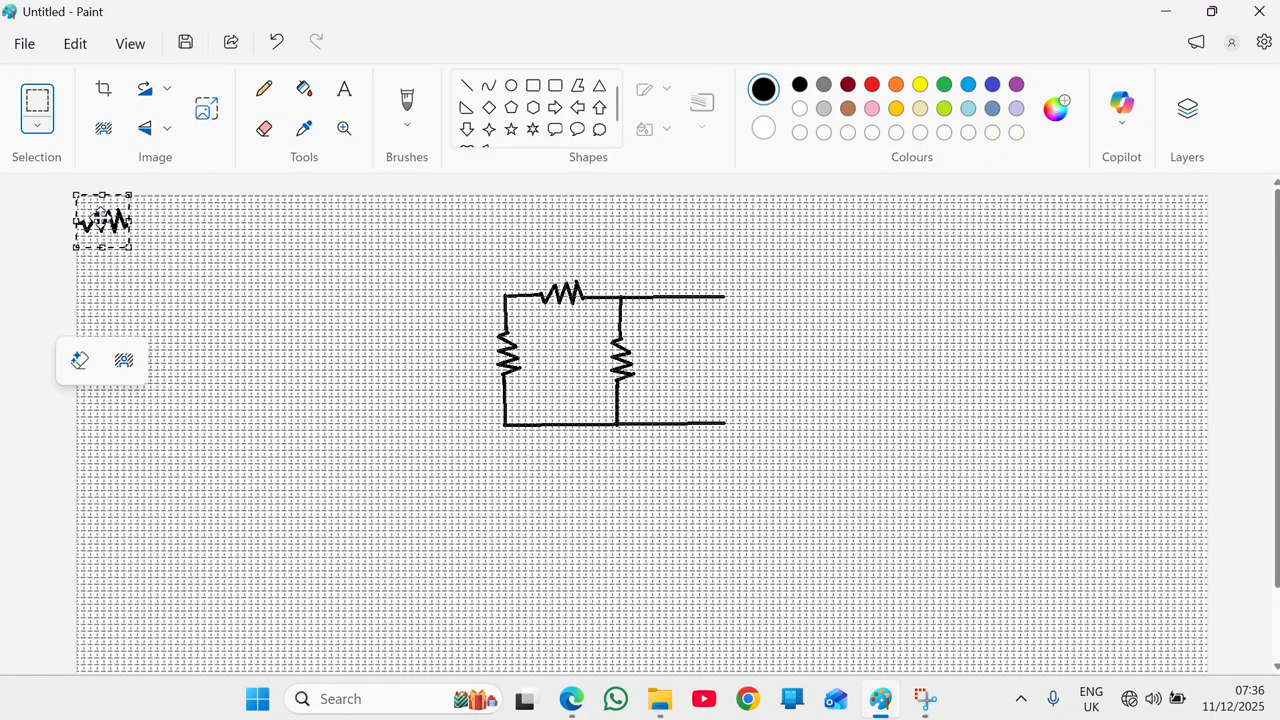
drag(120, 220, 437, 290)
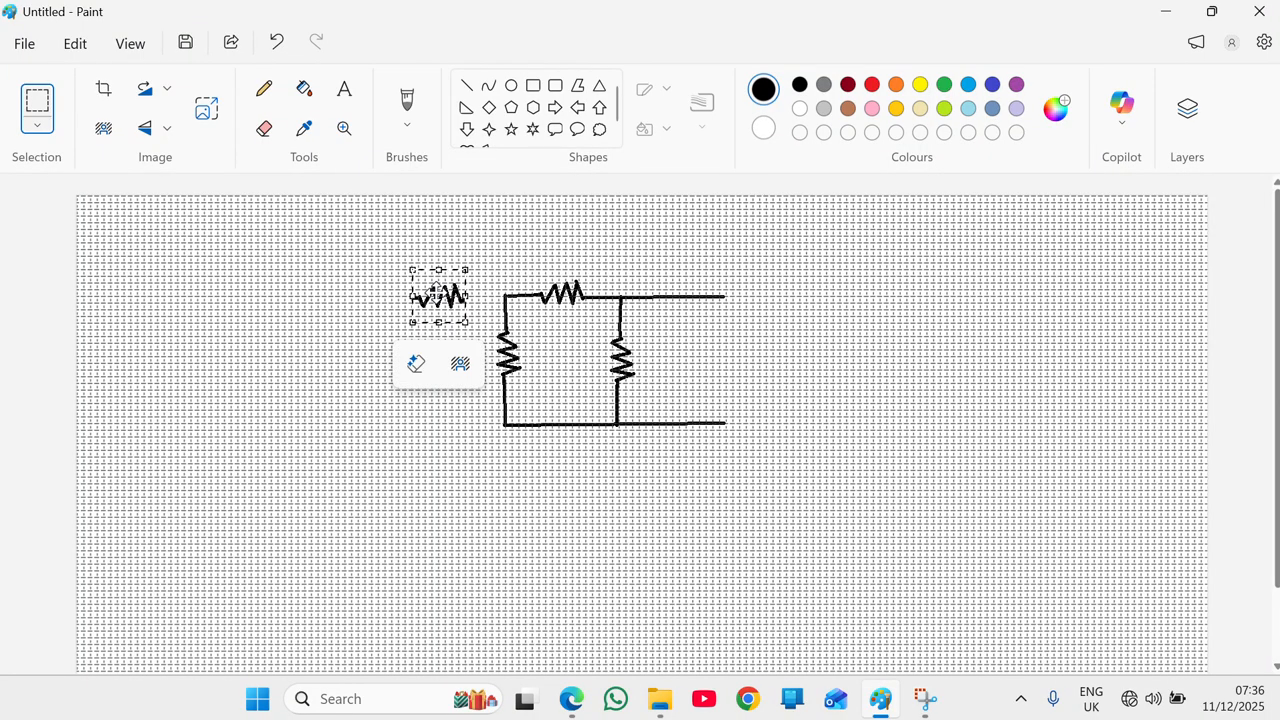
click(387, 283)
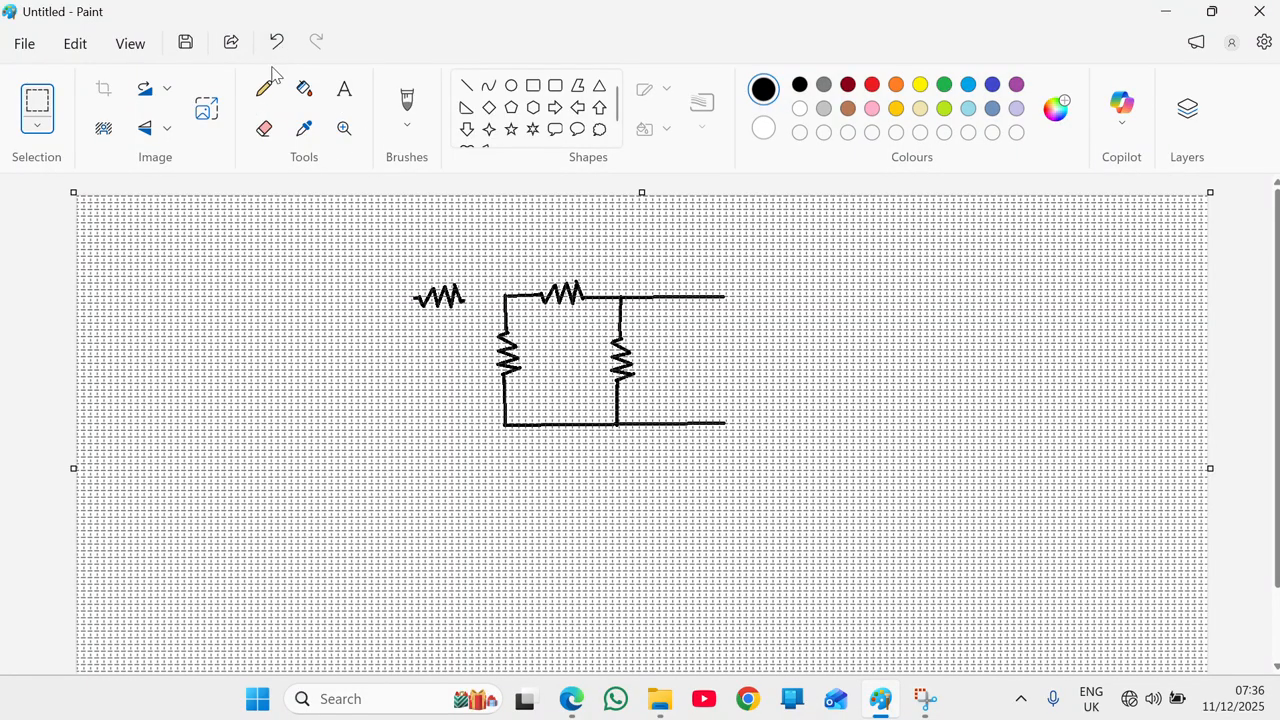
Connect the copied resistor to the circuit's upper-left corner with a straight line and draw a short wire outward from its left end
click(470, 90)
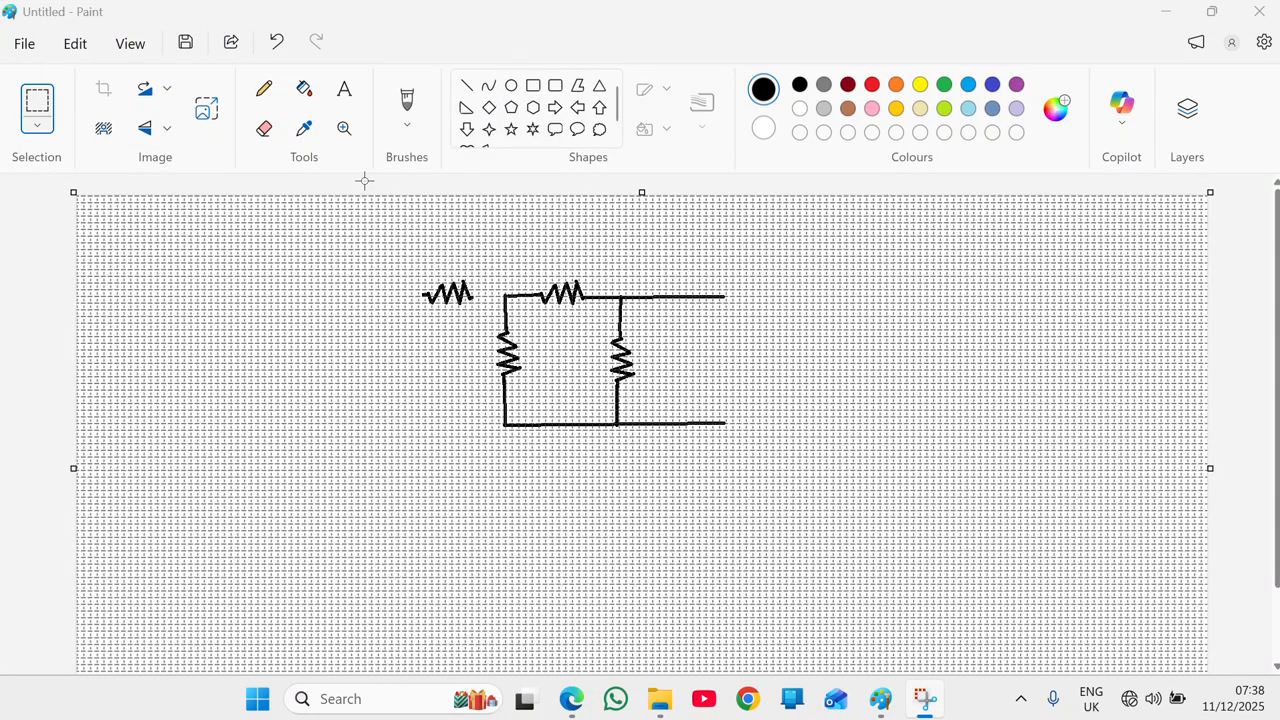
click(468, 91)
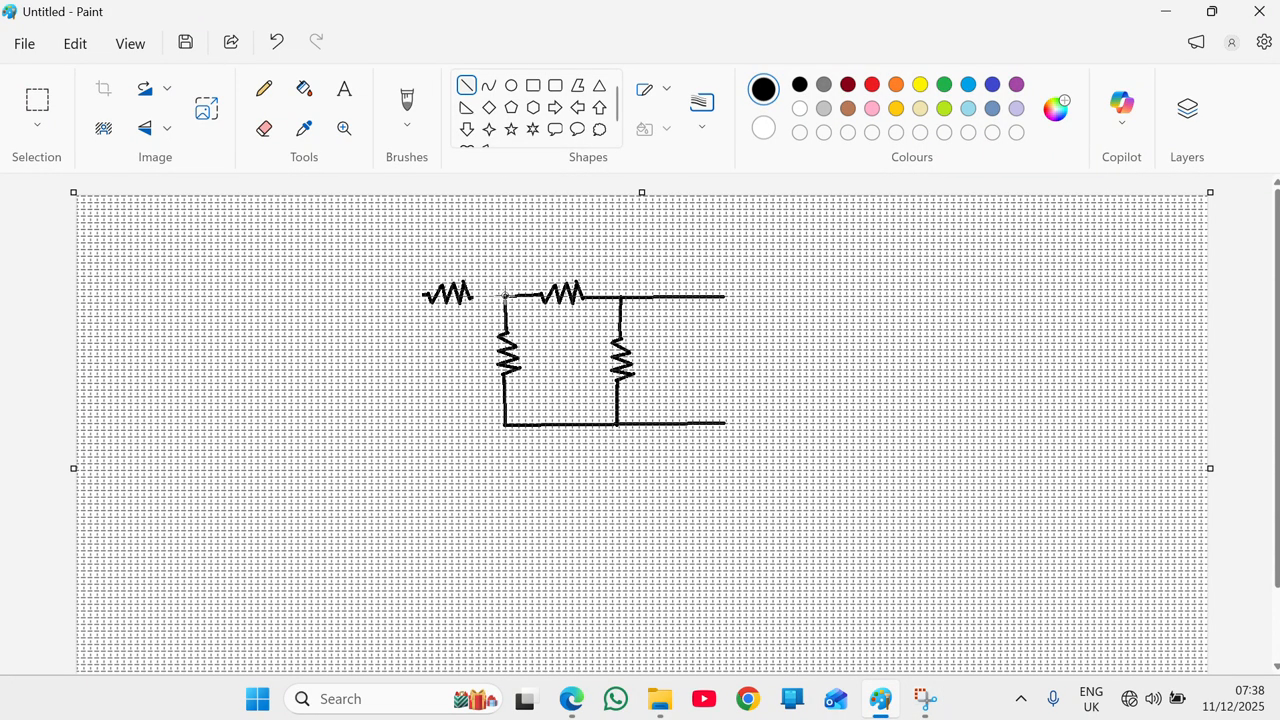
drag(505, 296, 504, 296)
drag(470, 293, 472, 295)
click(422, 295)
click(422, 295)
drag(398, 297, 398, 297)
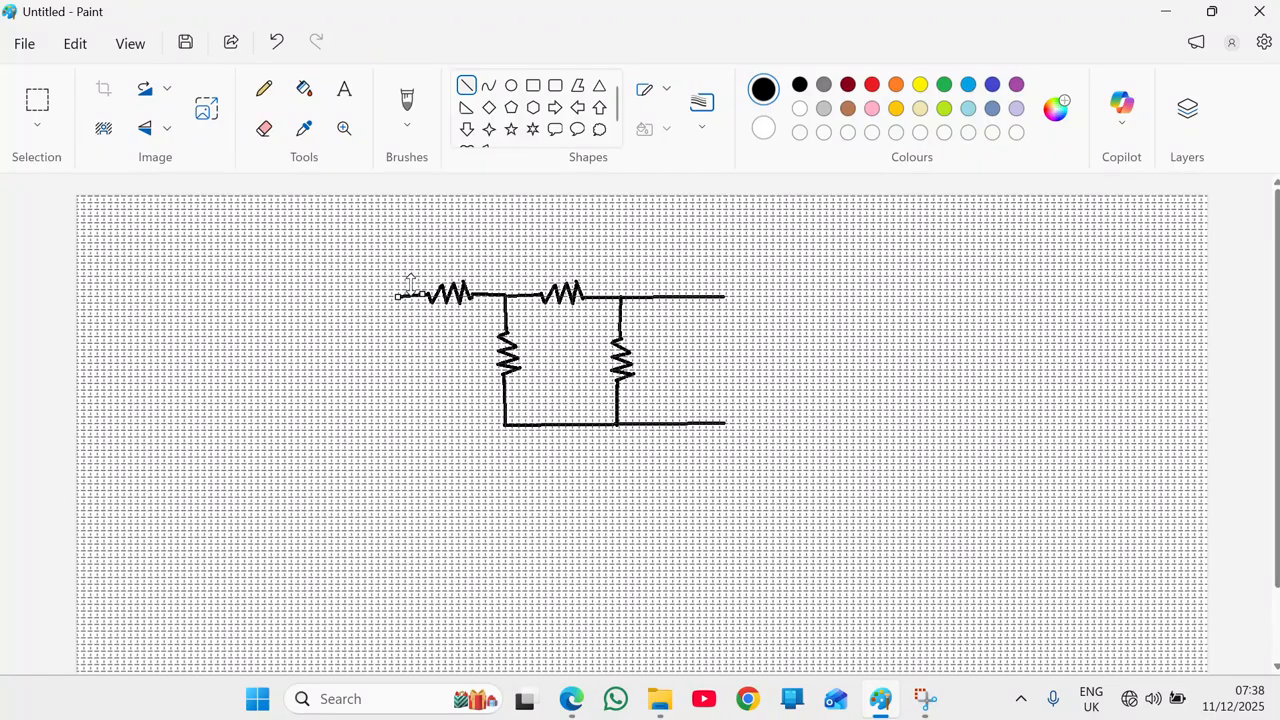
Paste another resistor copy, rotate it right 90°, and place it vertically below the top wire's left end
click(488, 87)
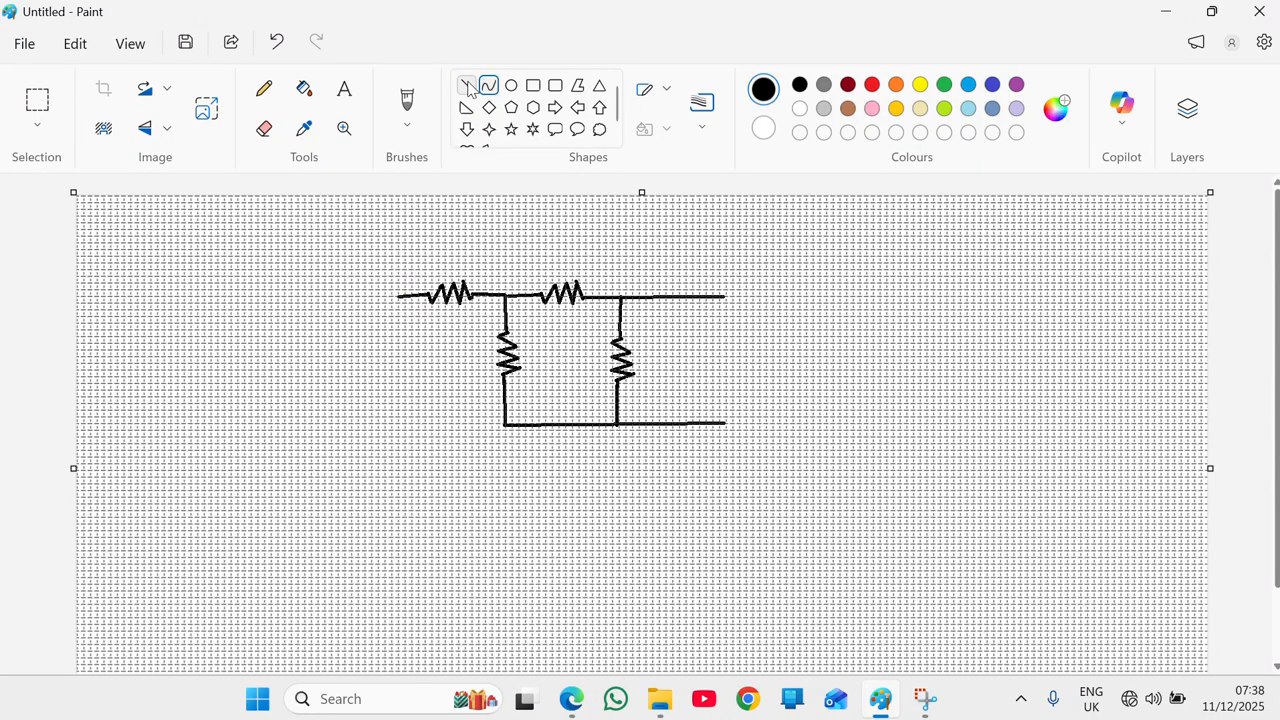
click(468, 86)
key(ctrl+v)
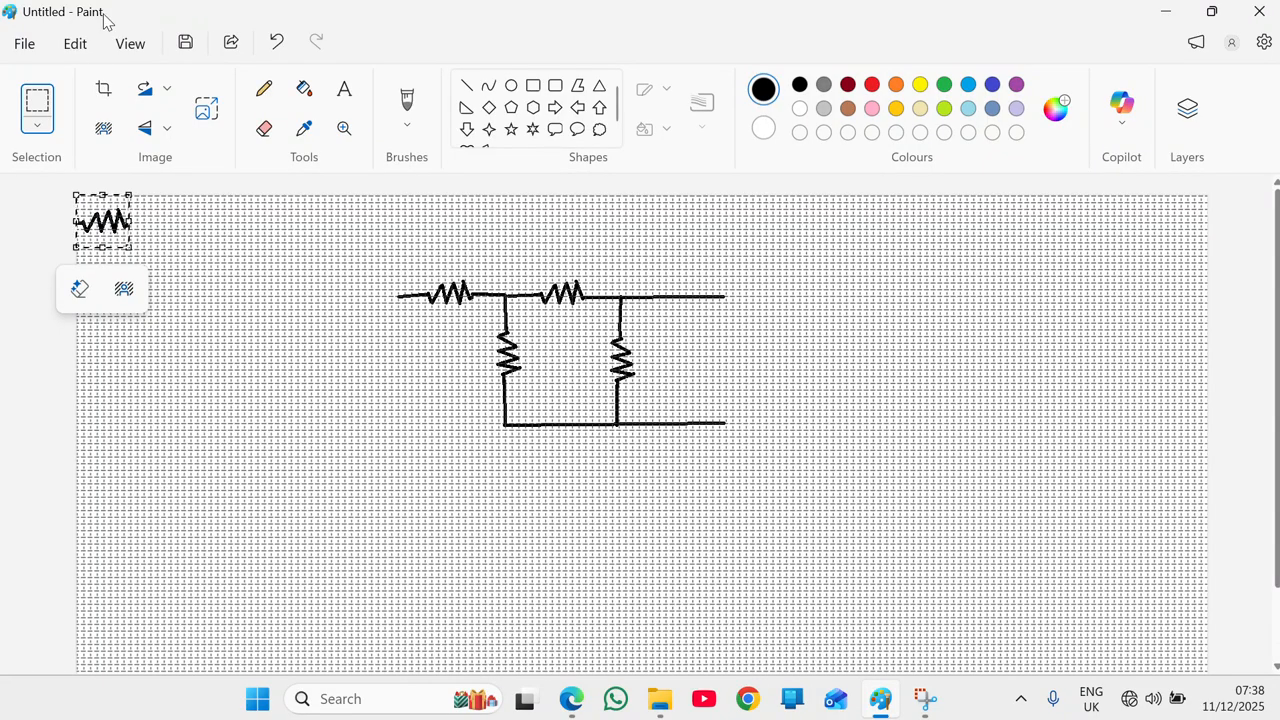
click(167, 90)
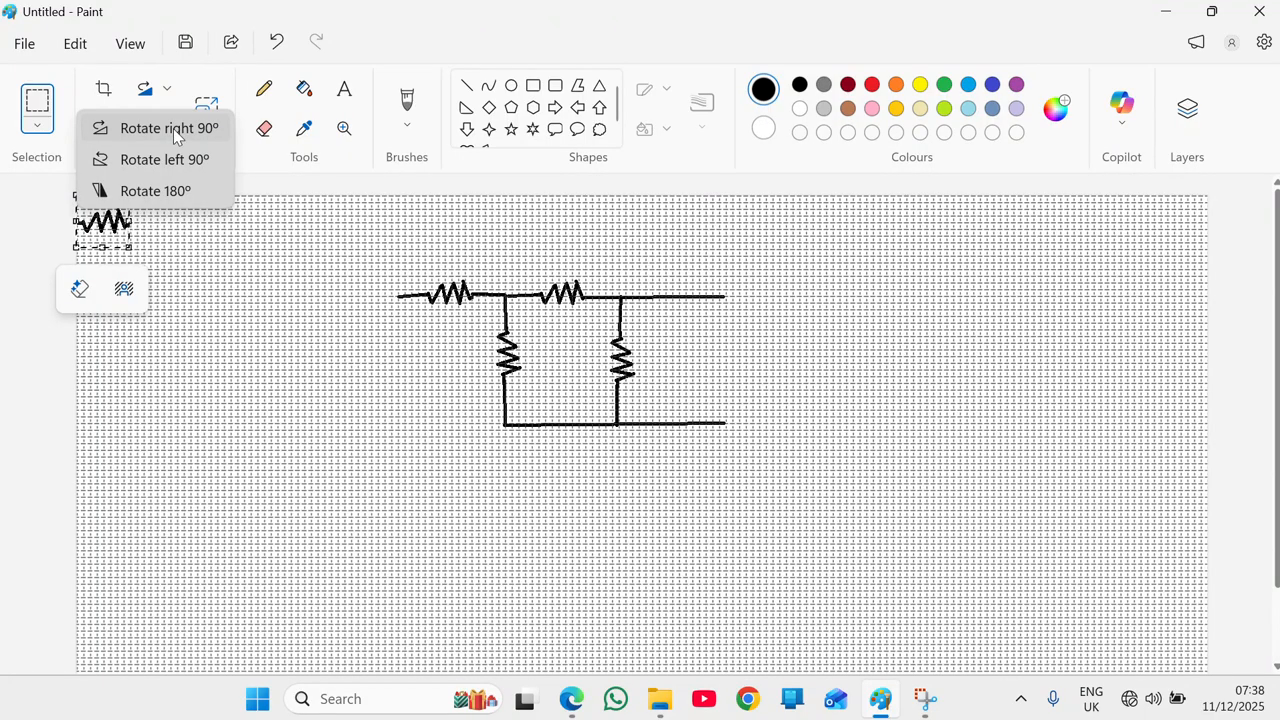
click(173, 128)
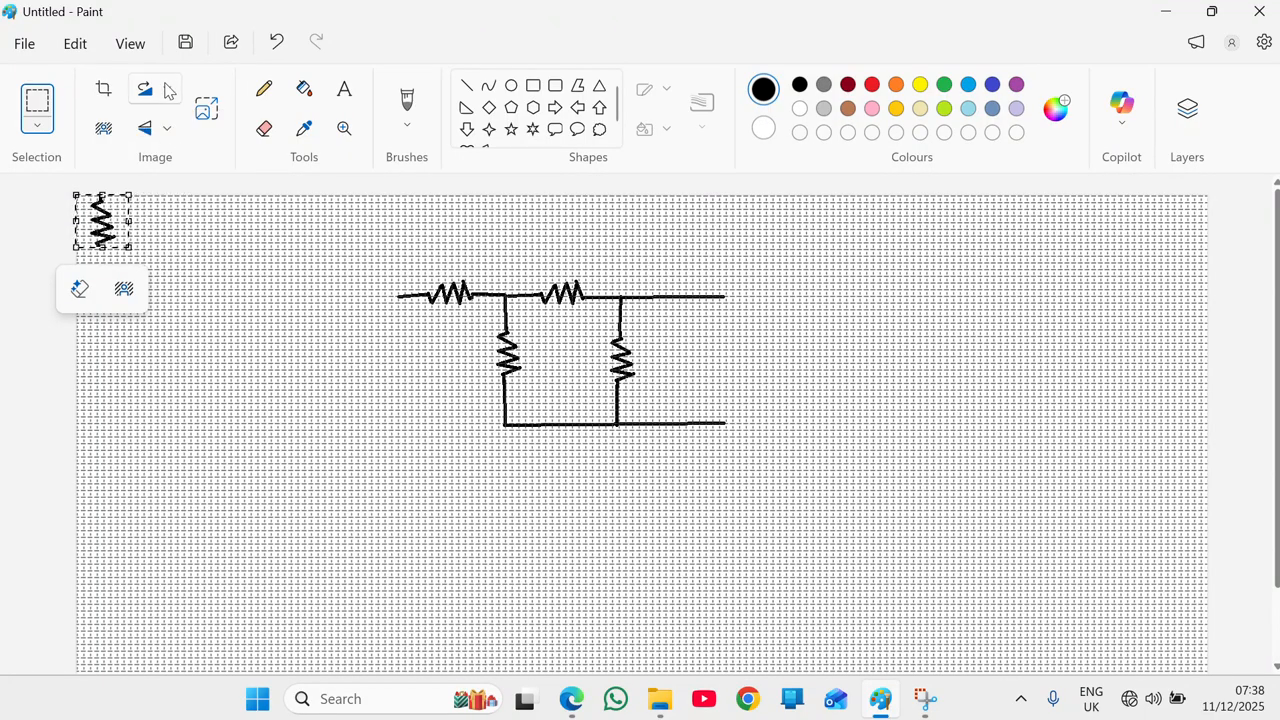
drag(100, 214, 392, 354)
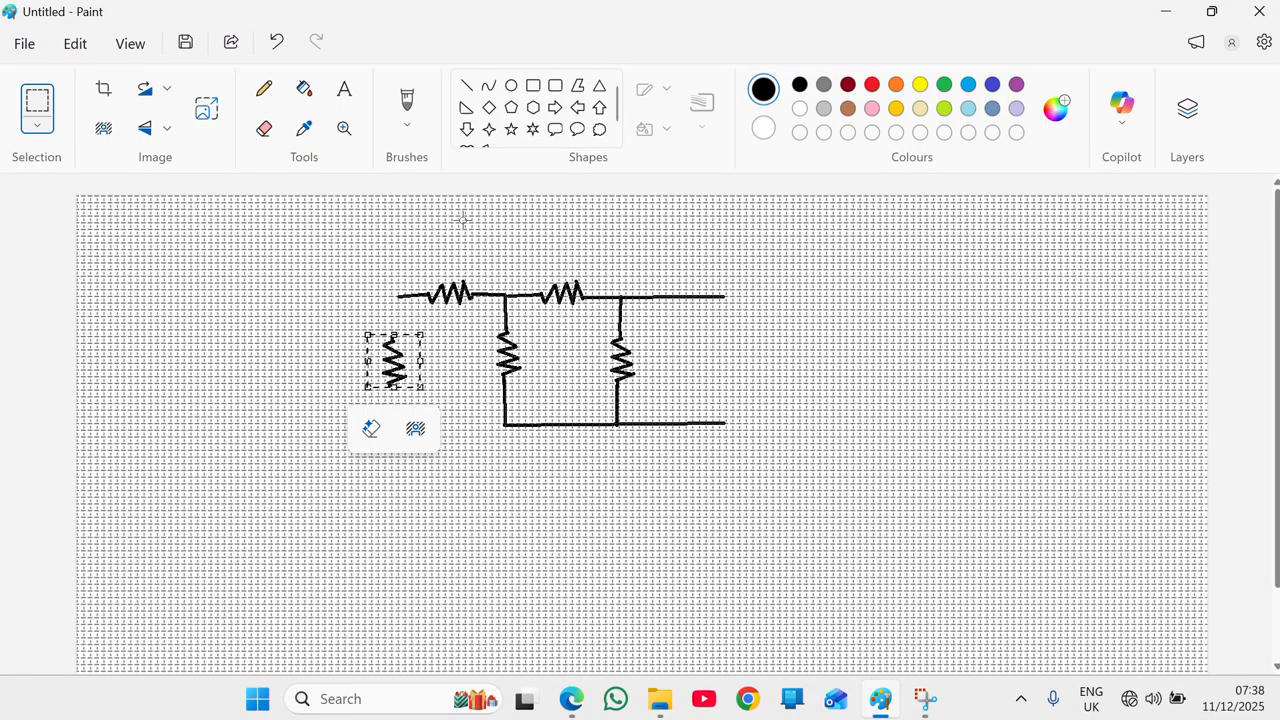
Wire the new vertical resistor up to the top wire's left end and down to the bottom wire's left end with straight lines
click(467, 88)
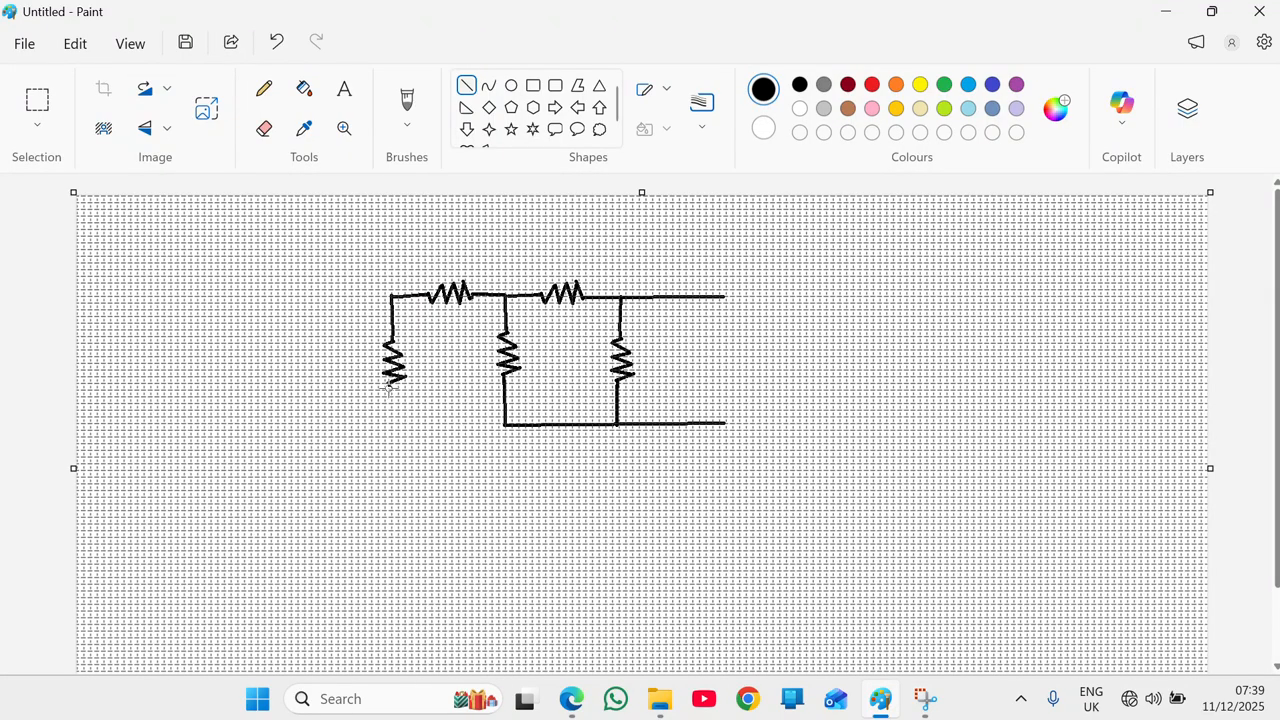
drag(388, 387, 389, 421)
drag(389, 424, 389, 425)
click(426, 421)
drag(389, 424, 505, 425)
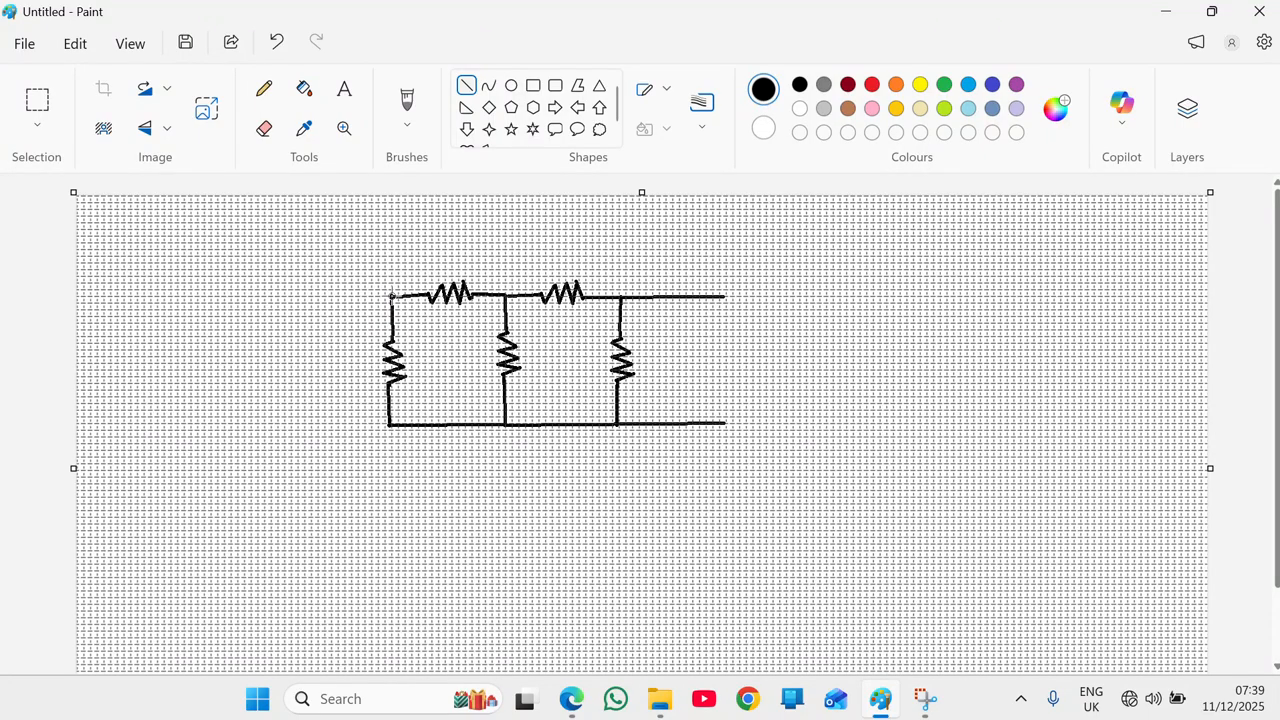
Extend the top wire left from the upper-left corner and place a resistor copy, rotated right 90°, below its new end
drag(391, 295, 300, 295)
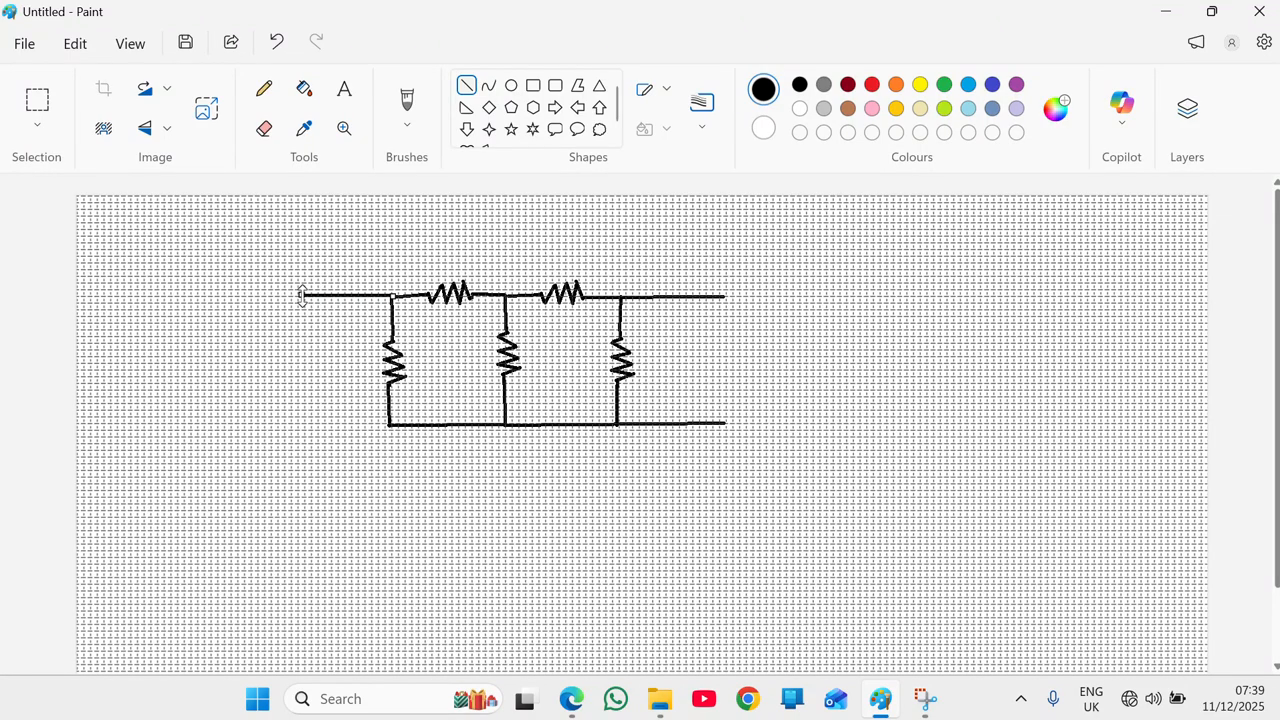
click(374, 236)
key(ctrl+v)
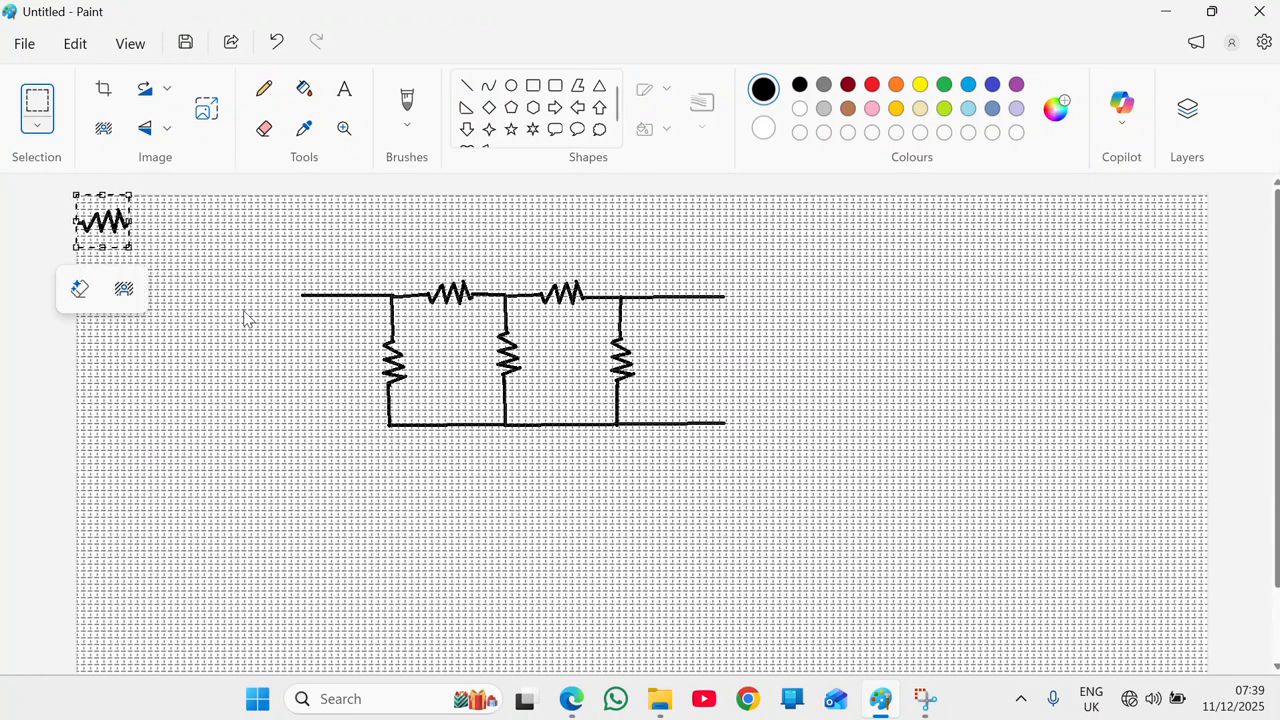
click(166, 92)
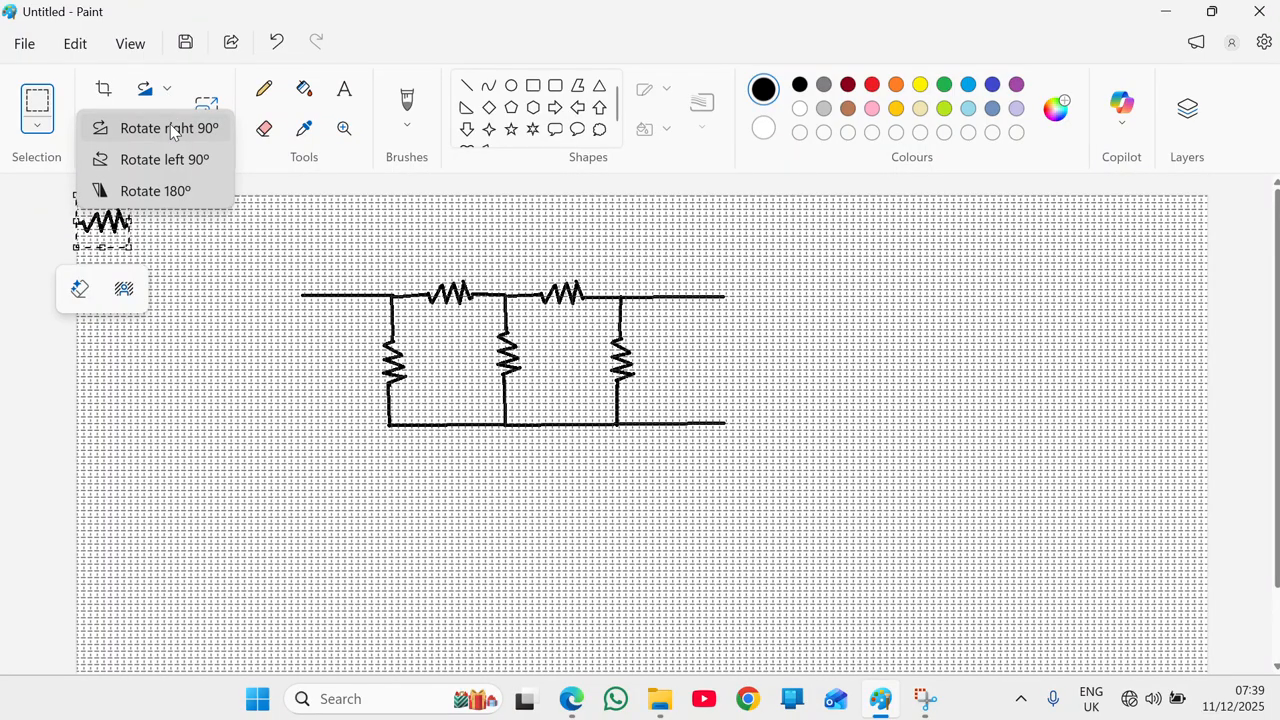
click(171, 128)
drag(112, 226, 301, 360)
click(251, 294)
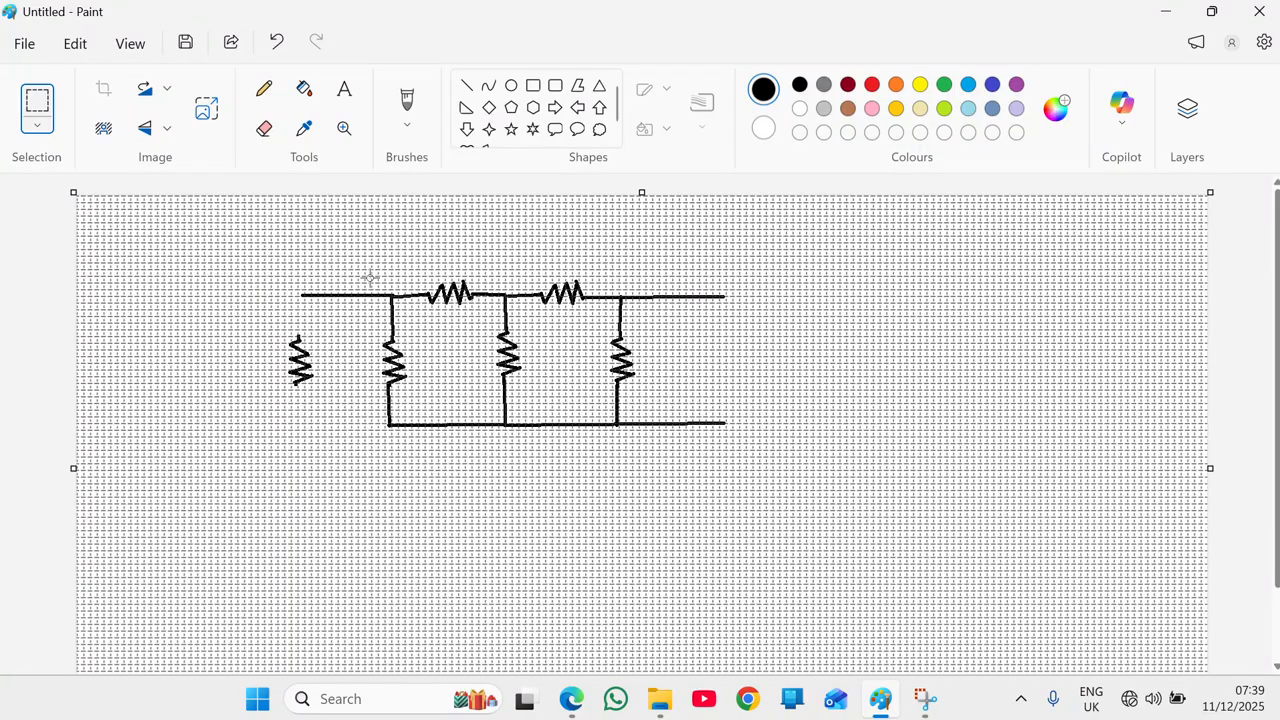
Connect the leftmost resistor to the top wire's end and draw straight wires from its lower end to the bottom wire
click(463, 87)
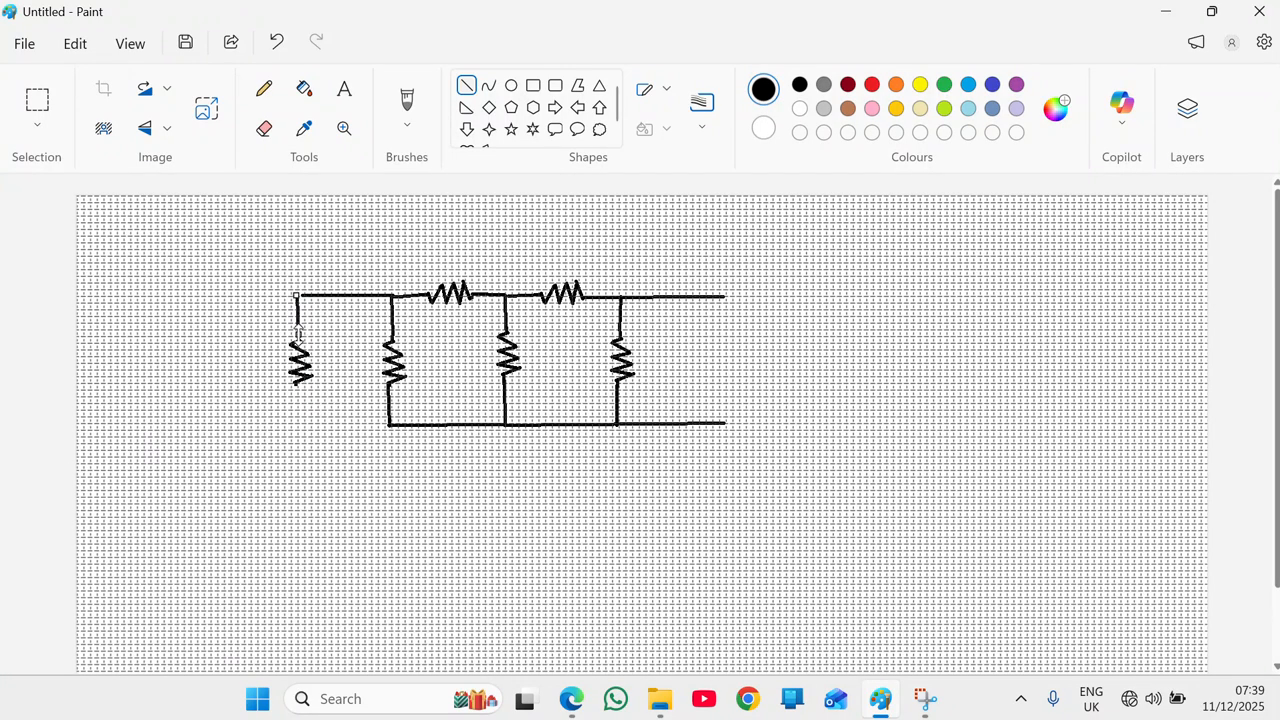
drag(297, 296, 297, 336)
click(325, 266)
click(296, 292)
click(299, 411)
click(296, 383)
drag(295, 425, 318, 447)
click(275, 42)
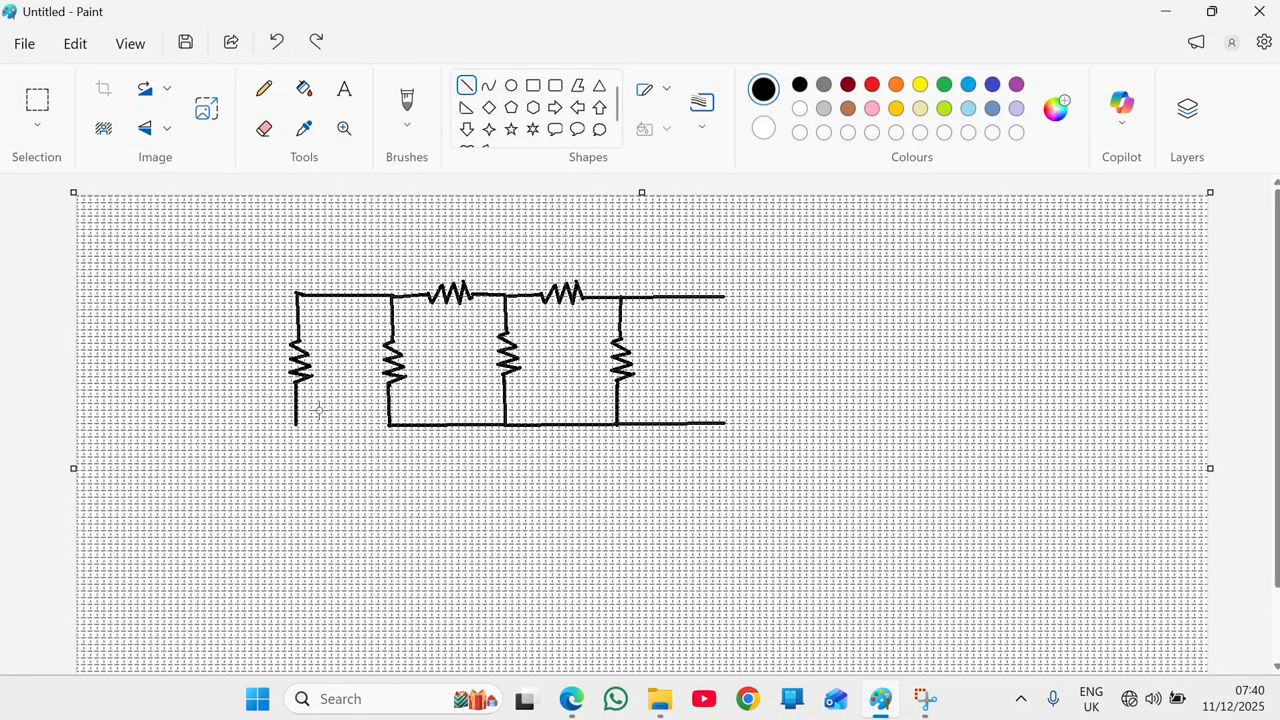
drag(295, 425, 392, 427)
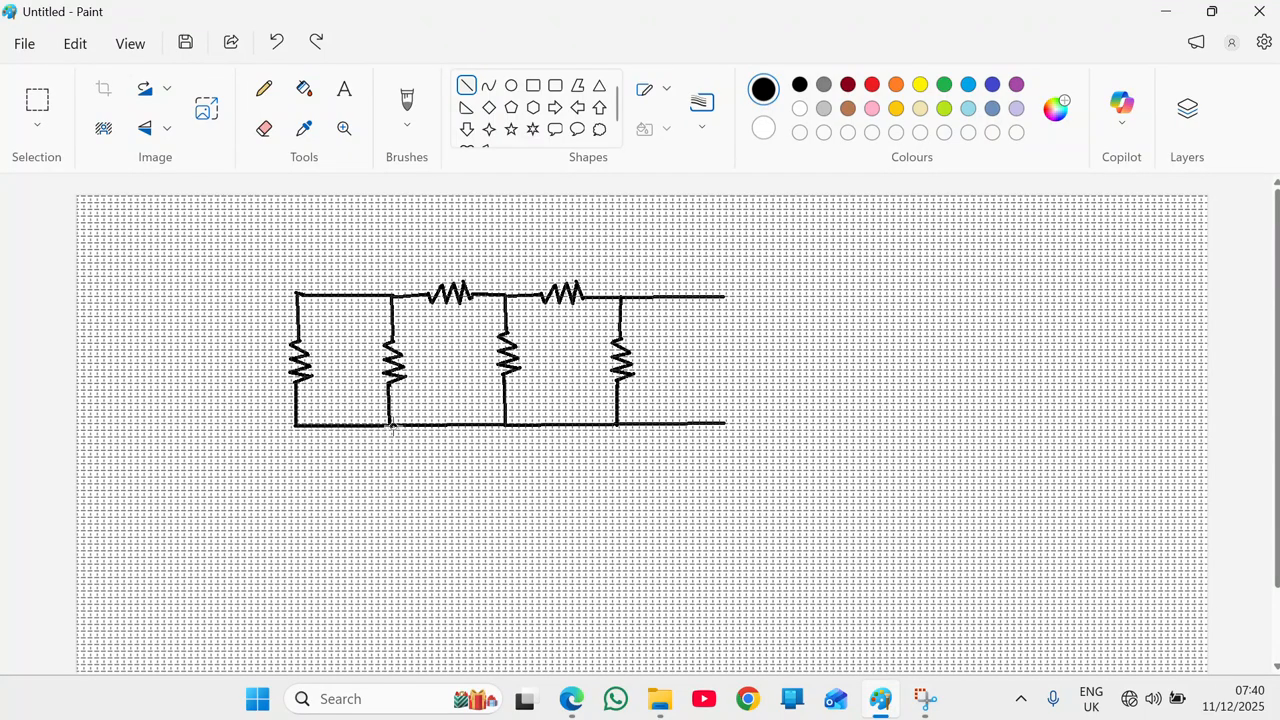
click(244, 499)
Draw two vertical wires upward from the top wire's junctions on either side of the left horizontal resistor
drag(393, 296, 391, 236)
click(505, 296)
drag(507, 282, 503, 233)
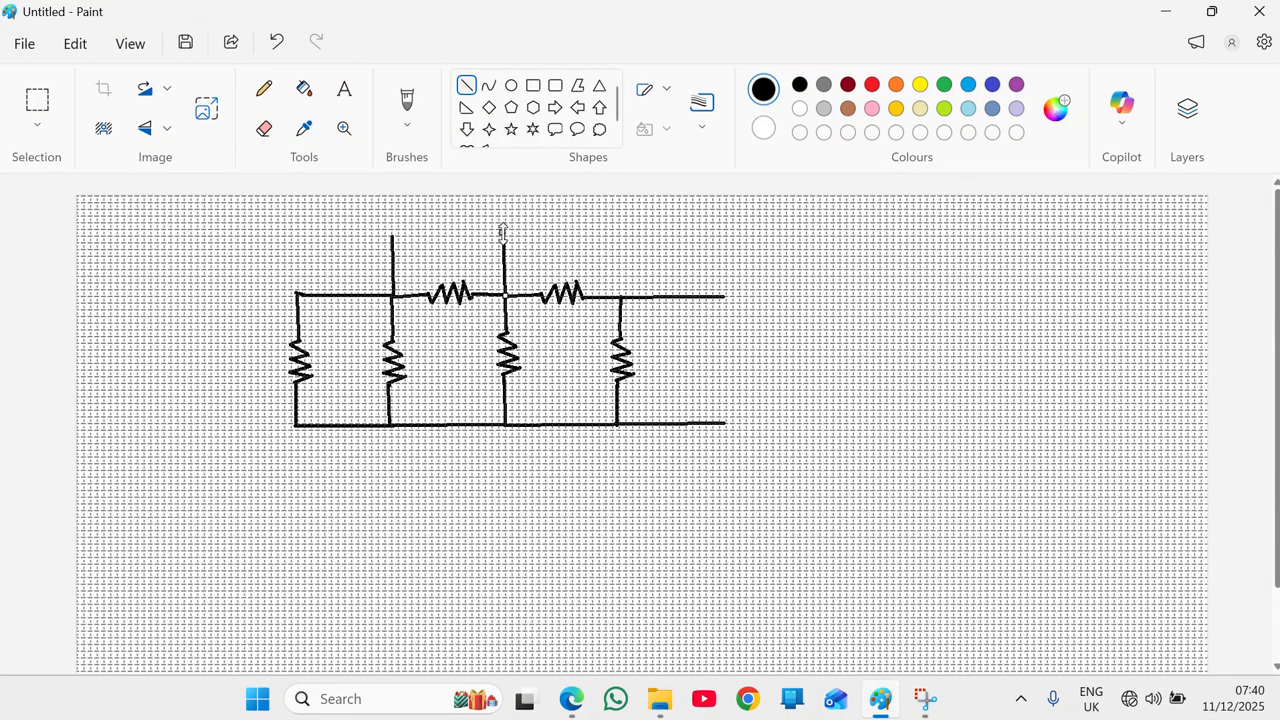
click(410, 225)
Paste a resistor copy, rotate it right 90° twice, and place it between the upper ends of the two raised wires
key(ctrl+v)
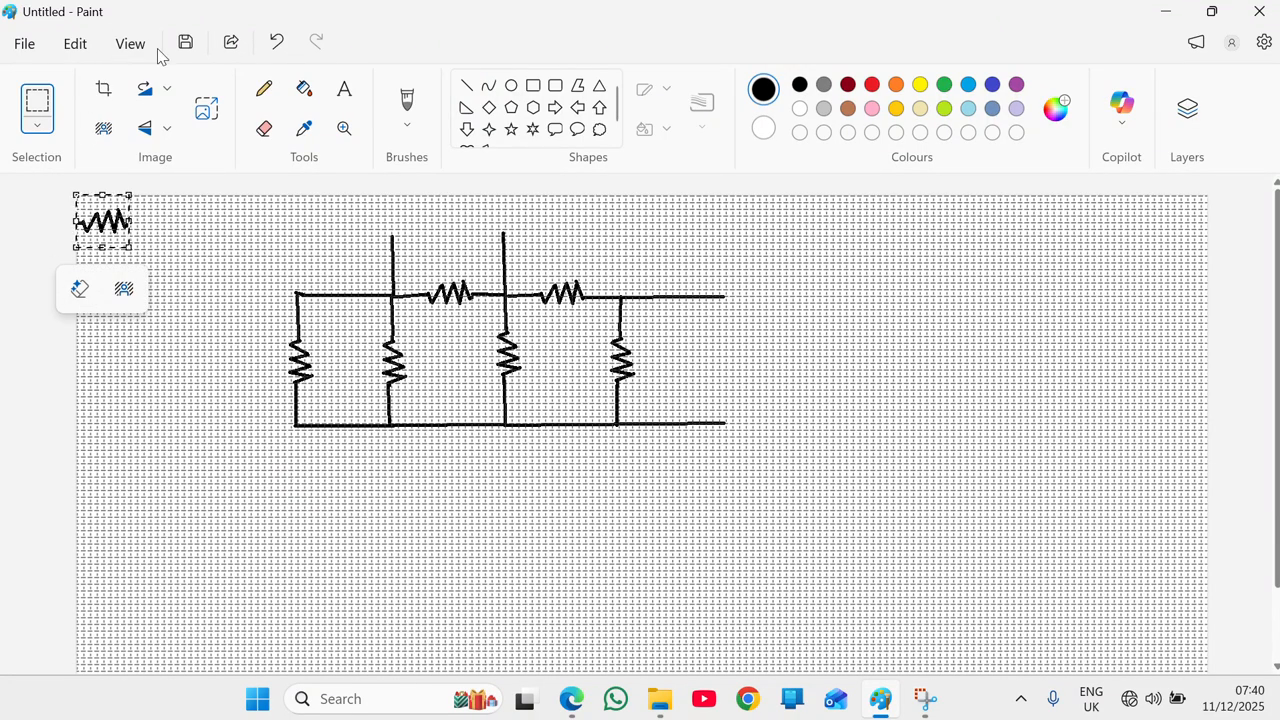
click(168, 90)
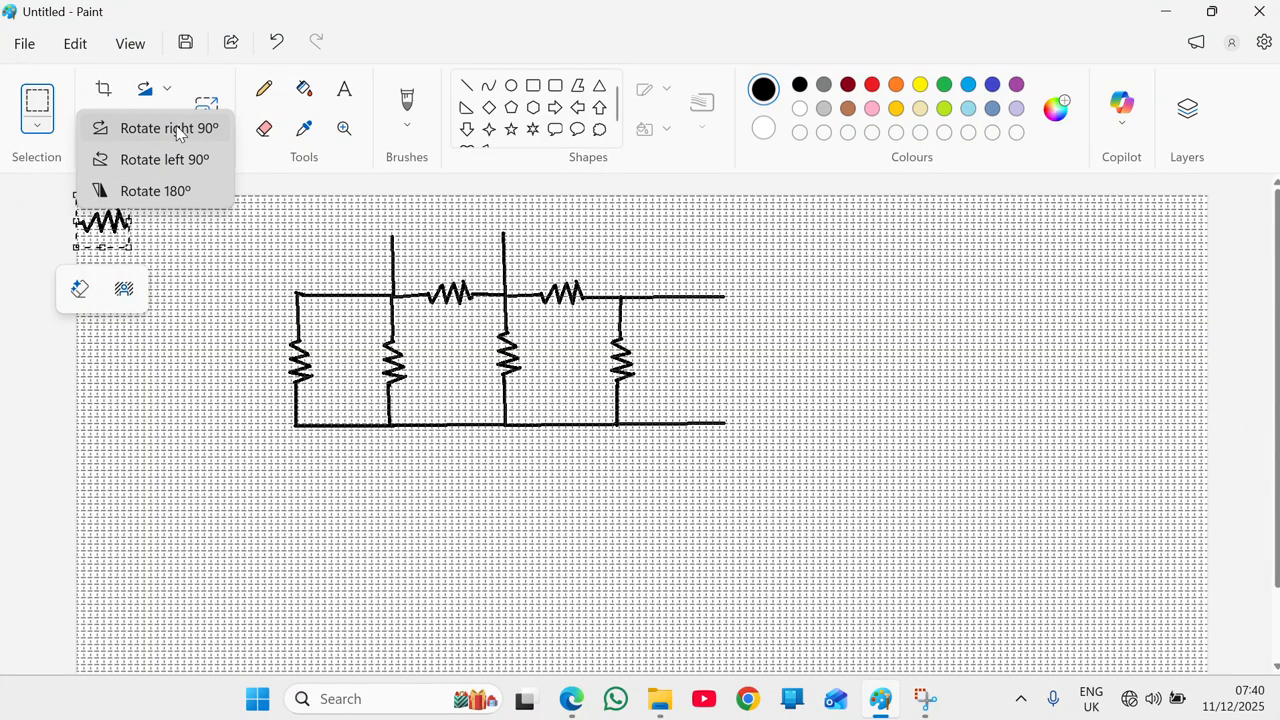
click(177, 128)
drag(108, 214, 138, 242)
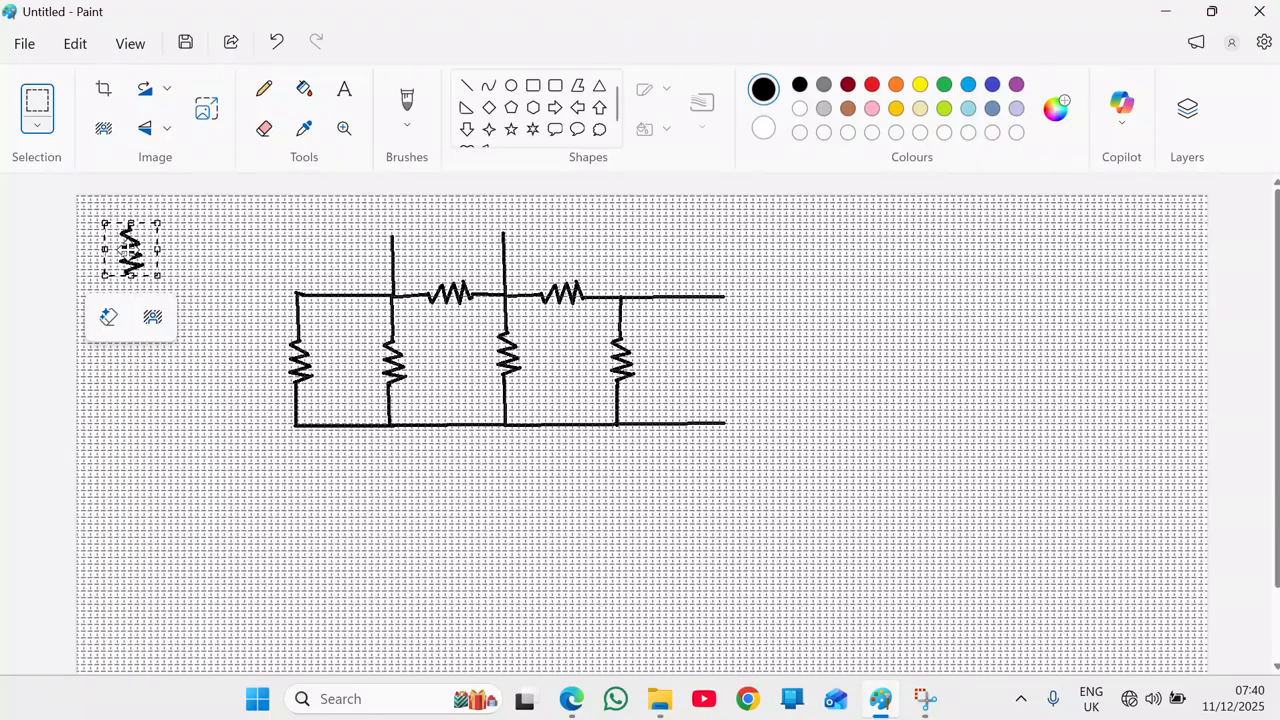
click(168, 90)
click(171, 128)
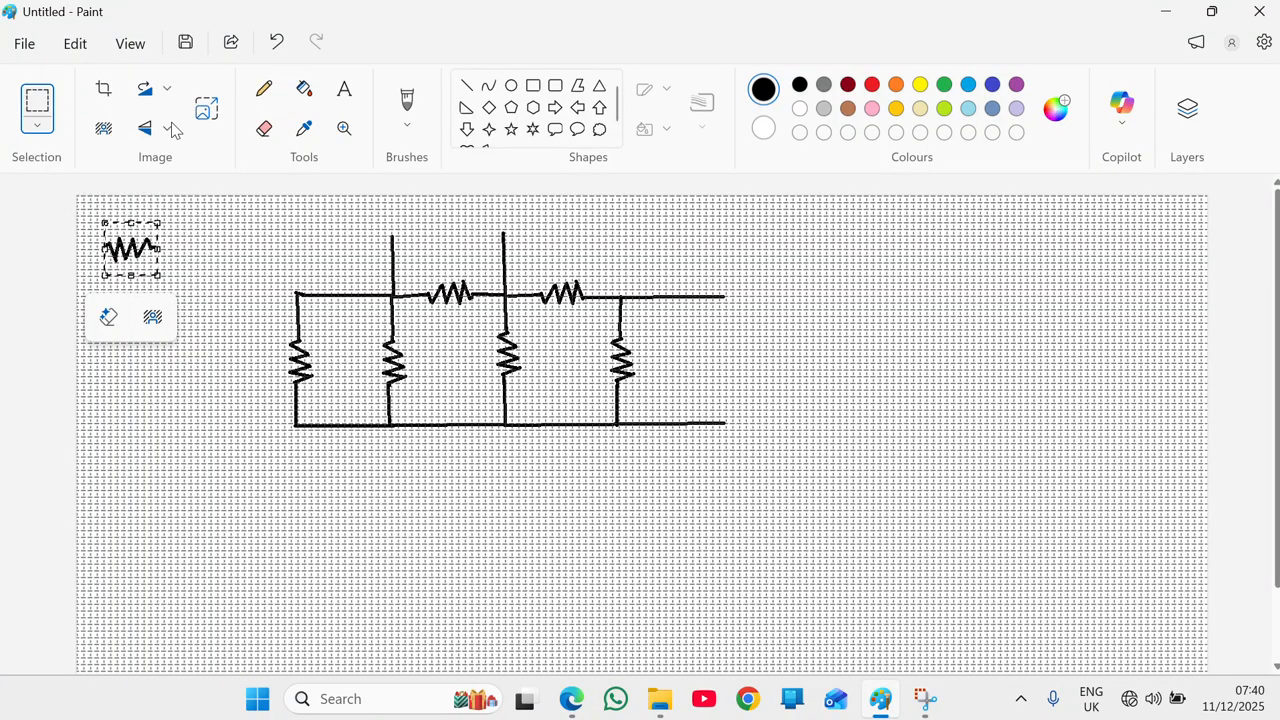
drag(132, 236, 444, 240)
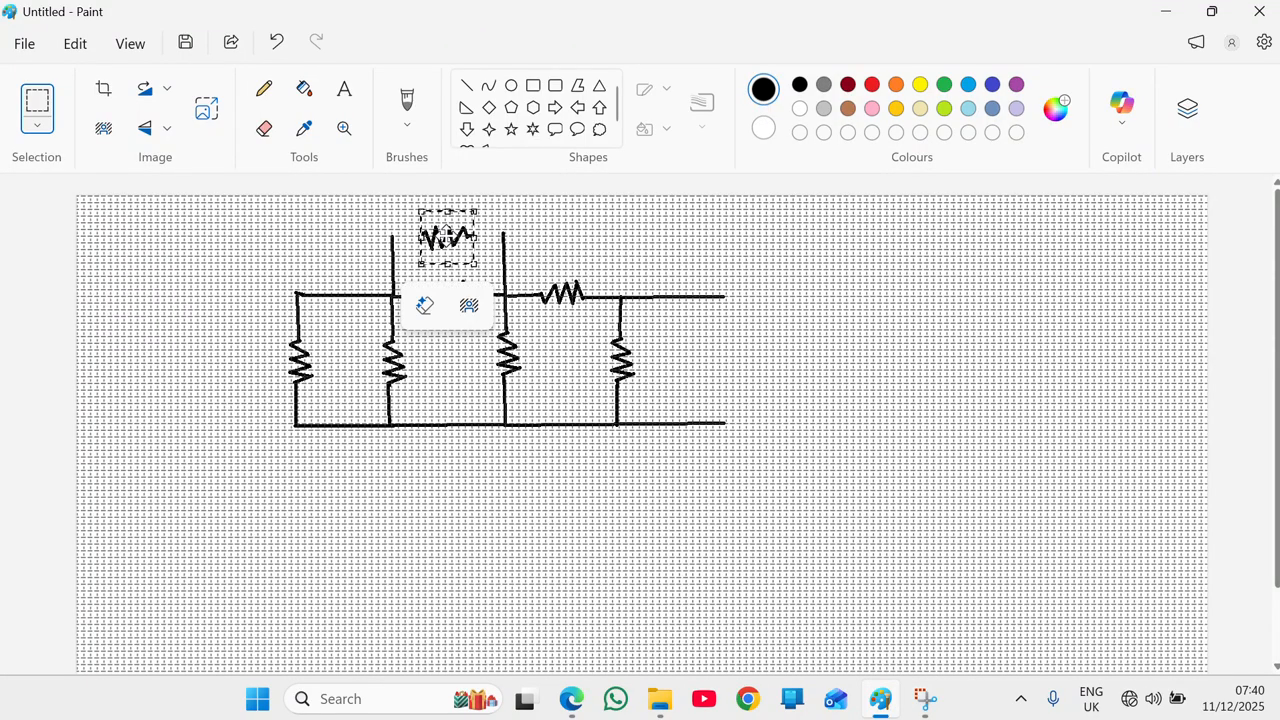
click(507, 230)
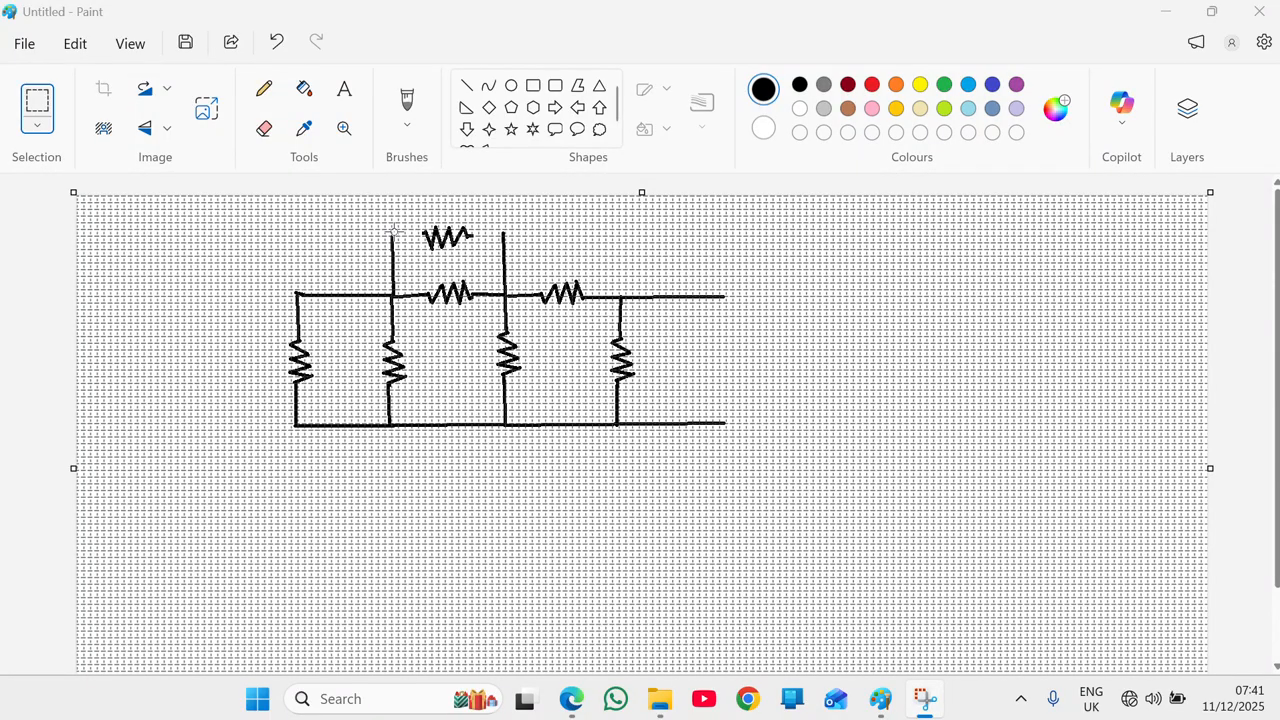
Connect both ends of the upper resistor to the two raised vertical wires with short horizontal lines
drag(393, 232, 428, 234)
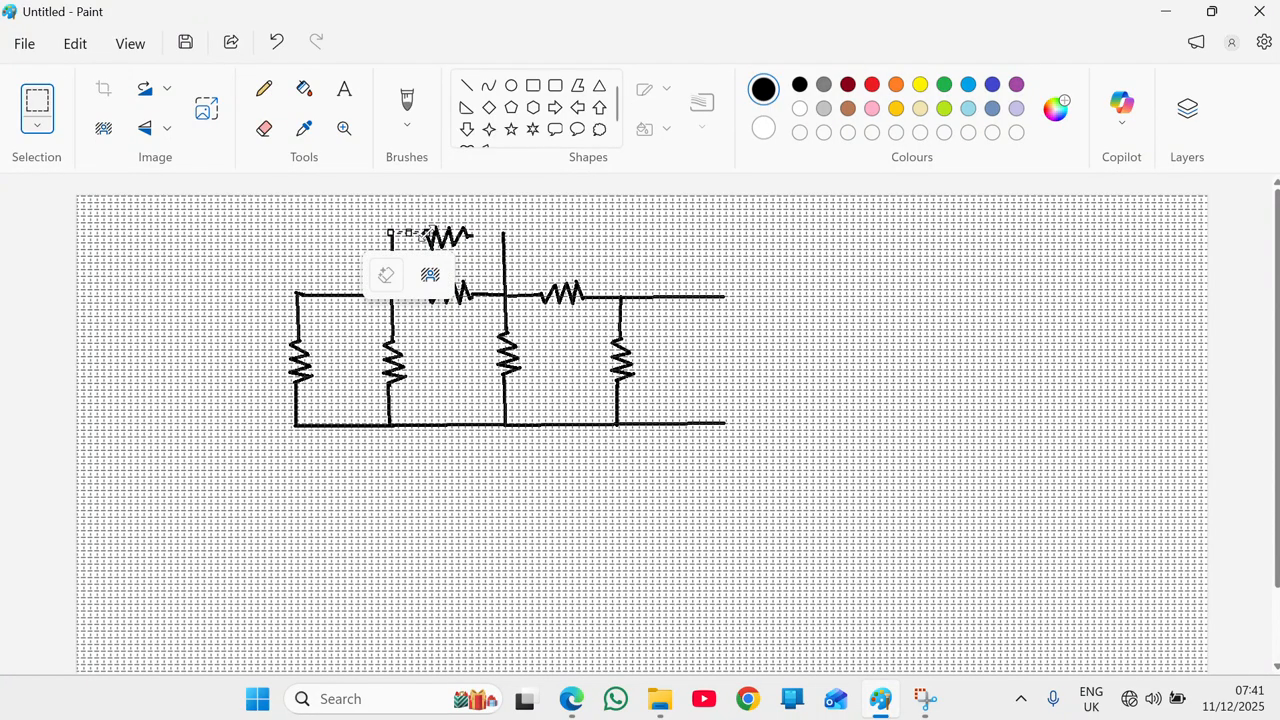
click(466, 85)
drag(392, 234, 428, 234)
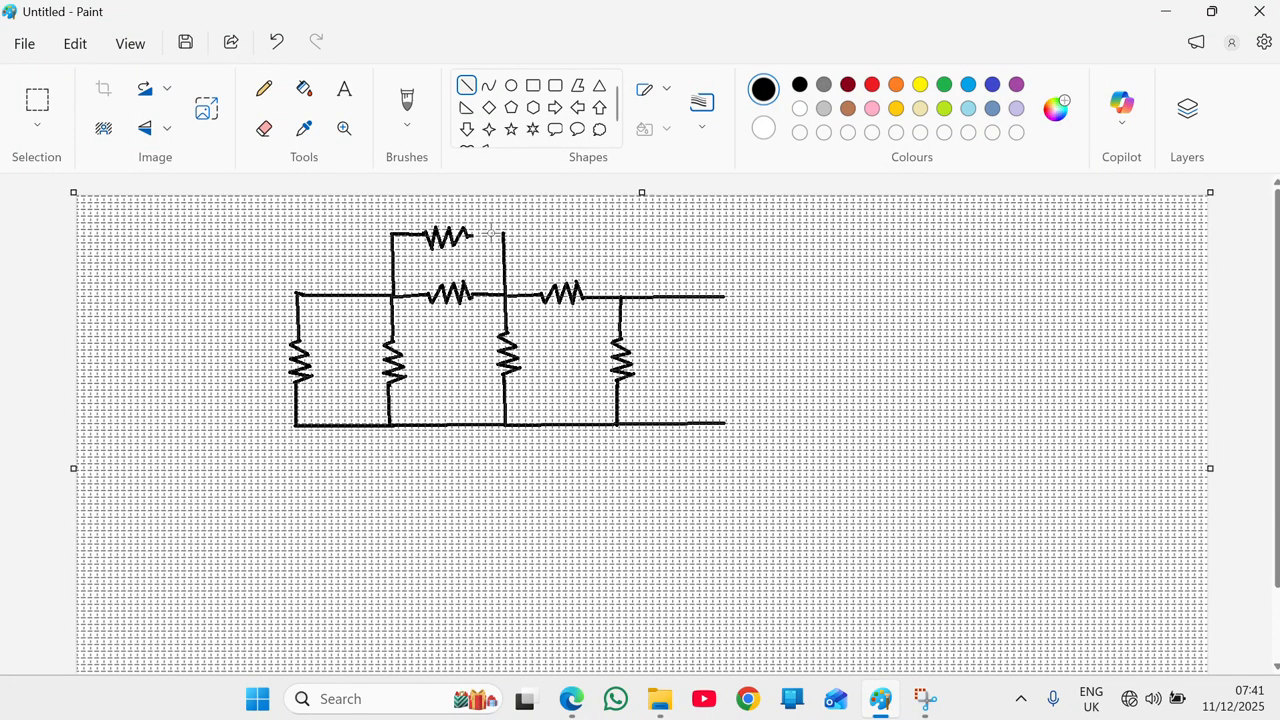
drag(469, 234, 503, 233)
click(522, 224)
Draw a small circle as a terminal at the top wire's right end and fill it black
click(511, 86)
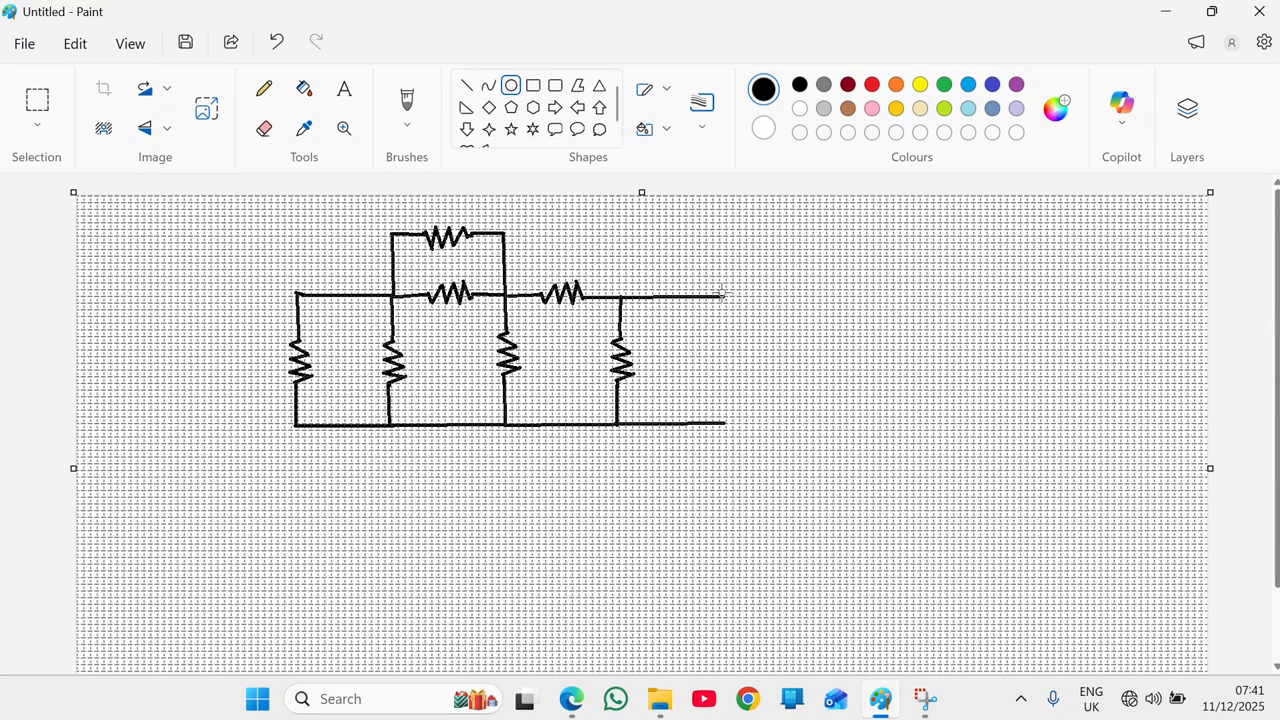
drag(721, 293, 720, 294)
drag(726, 298, 731, 299)
click(768, 298)
click(306, 89)
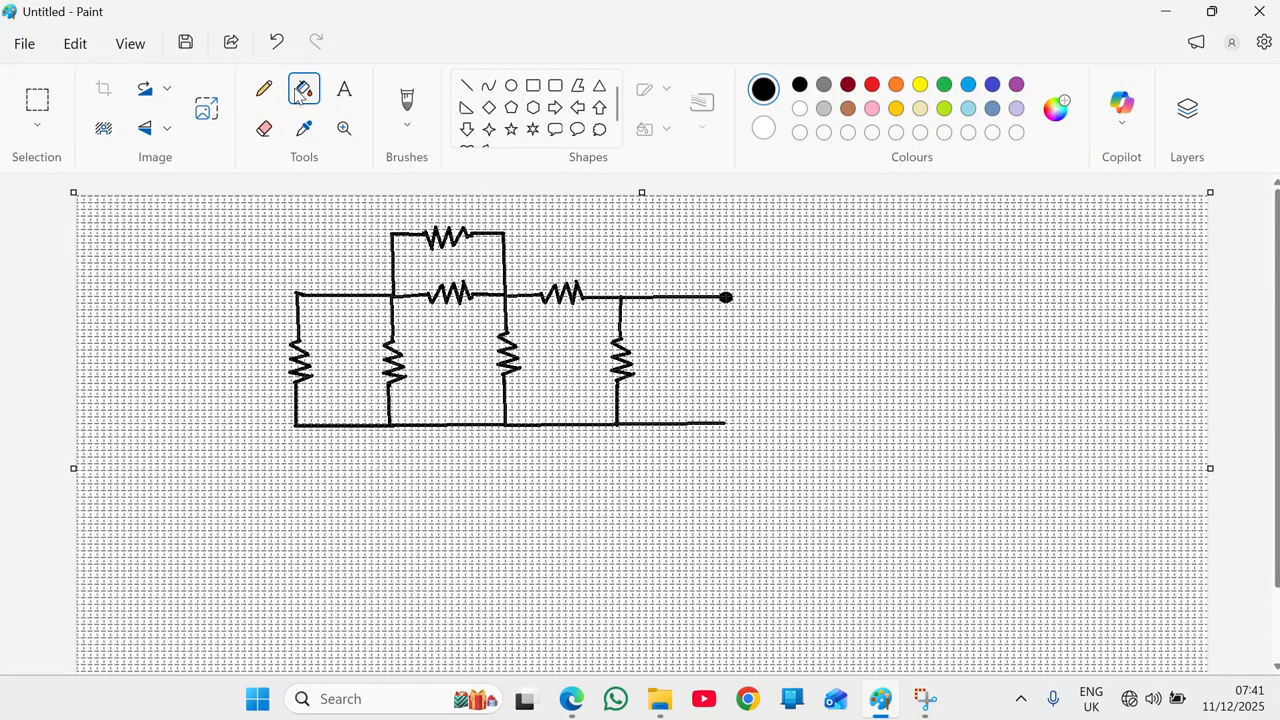
click(264, 89)
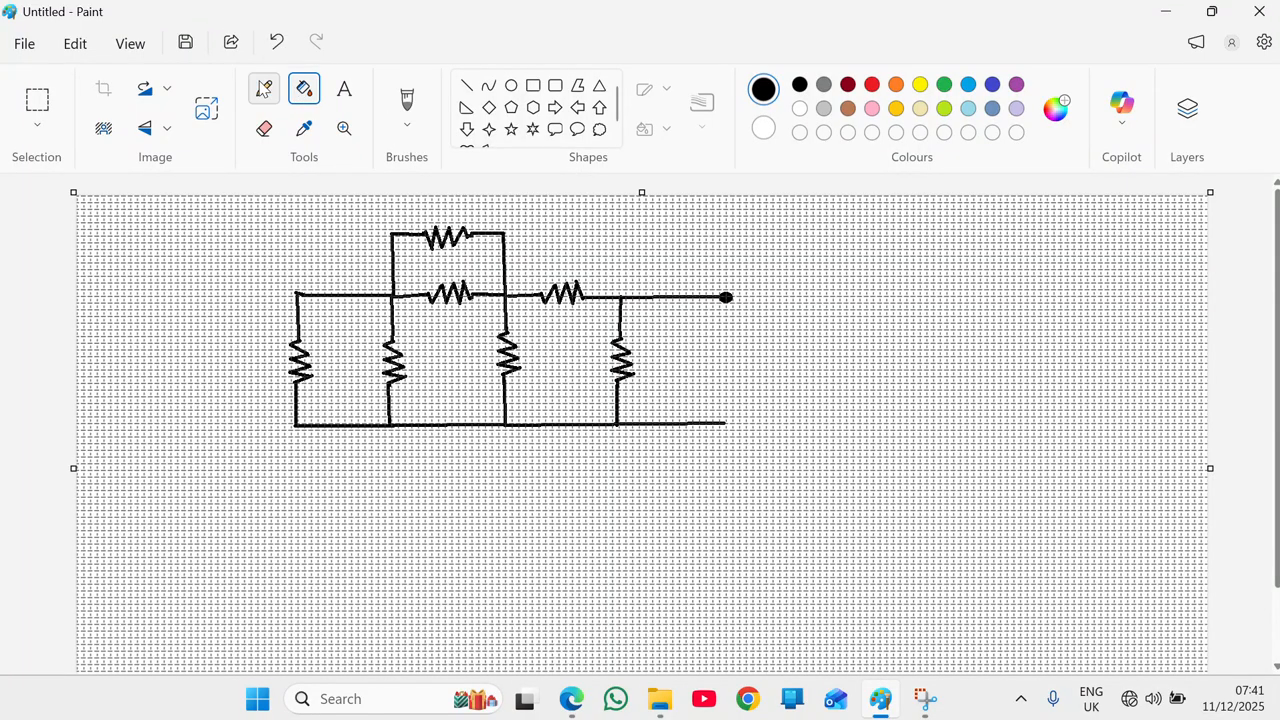
click(472, 89)
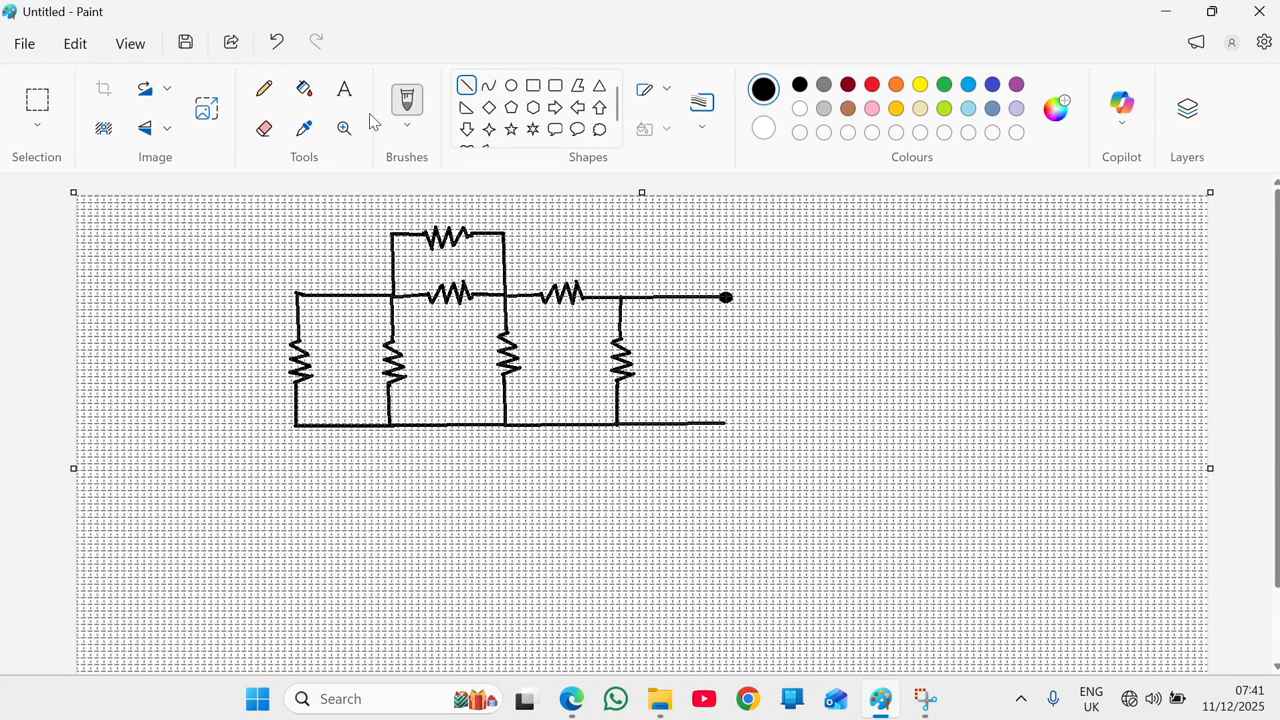
Copy the terminal dot from the top wire's end and place copies on the second vertical resistor's top and bottom junctions
click(42, 113)
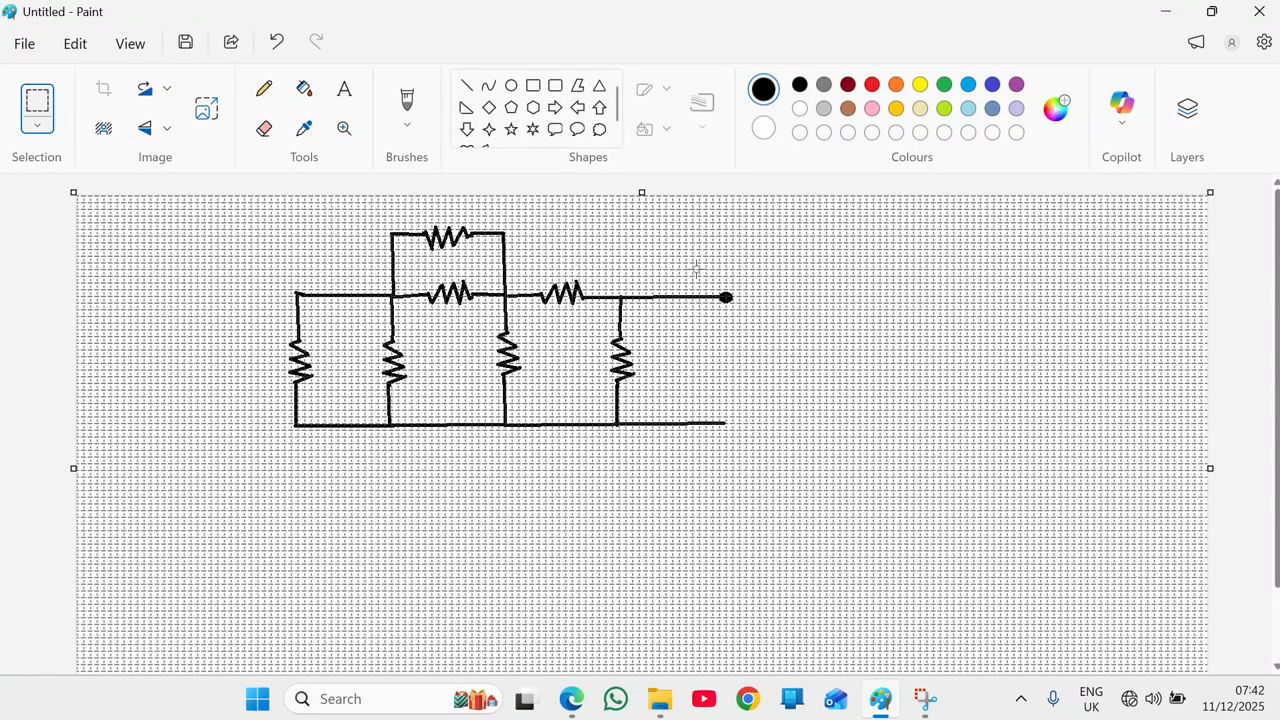
drag(692, 268, 757, 325)
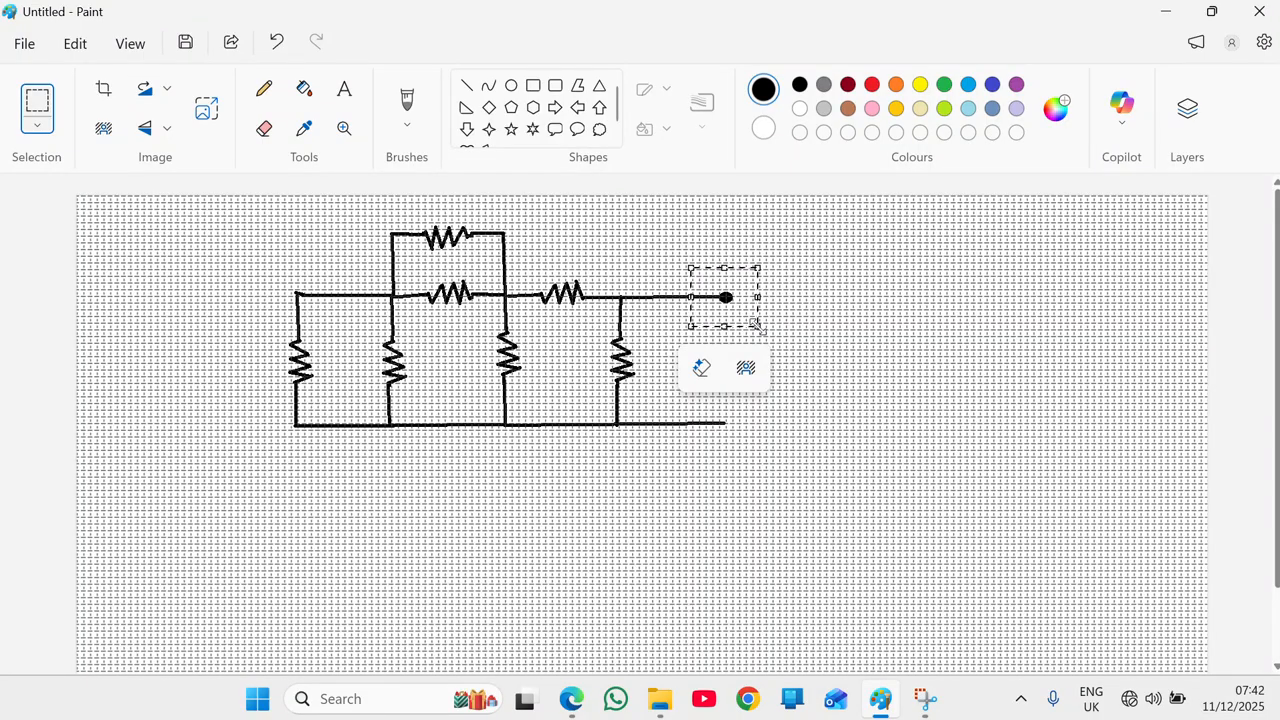
key(ctrl+c)
key(ctrl+v)
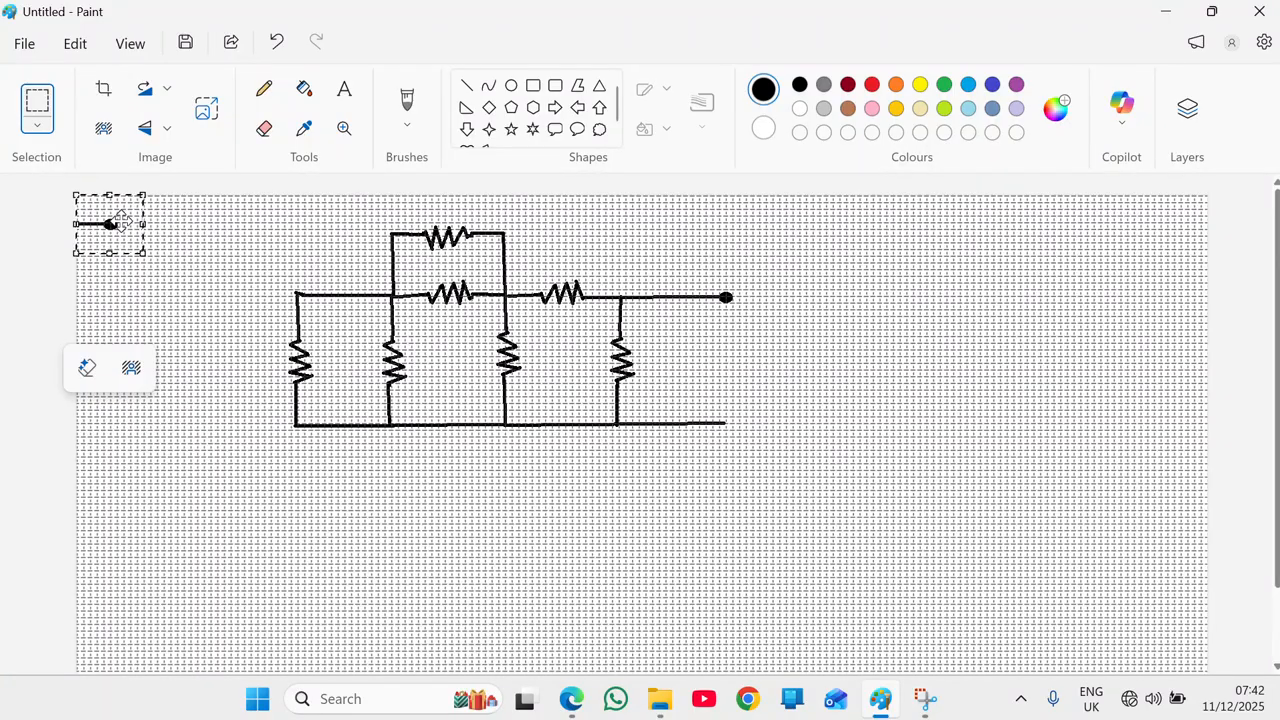
drag(142, 229, 395, 289)
click(206, 285)
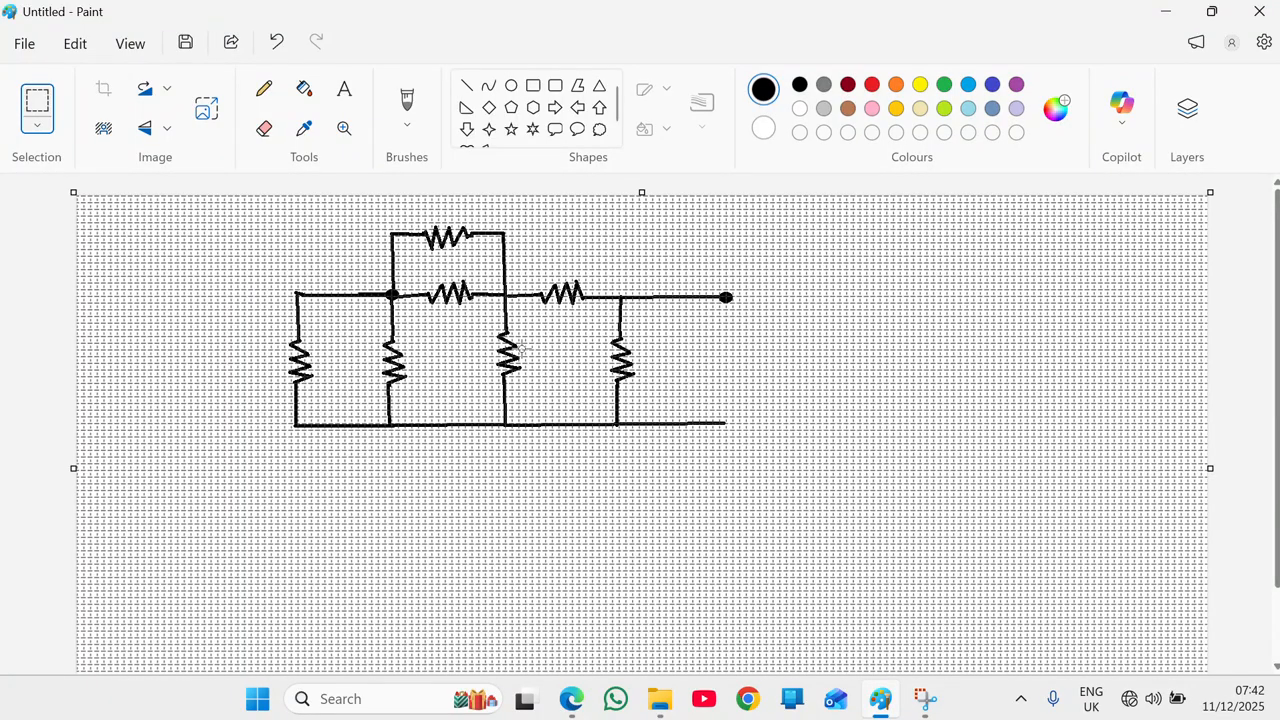
key(ctrl+v)
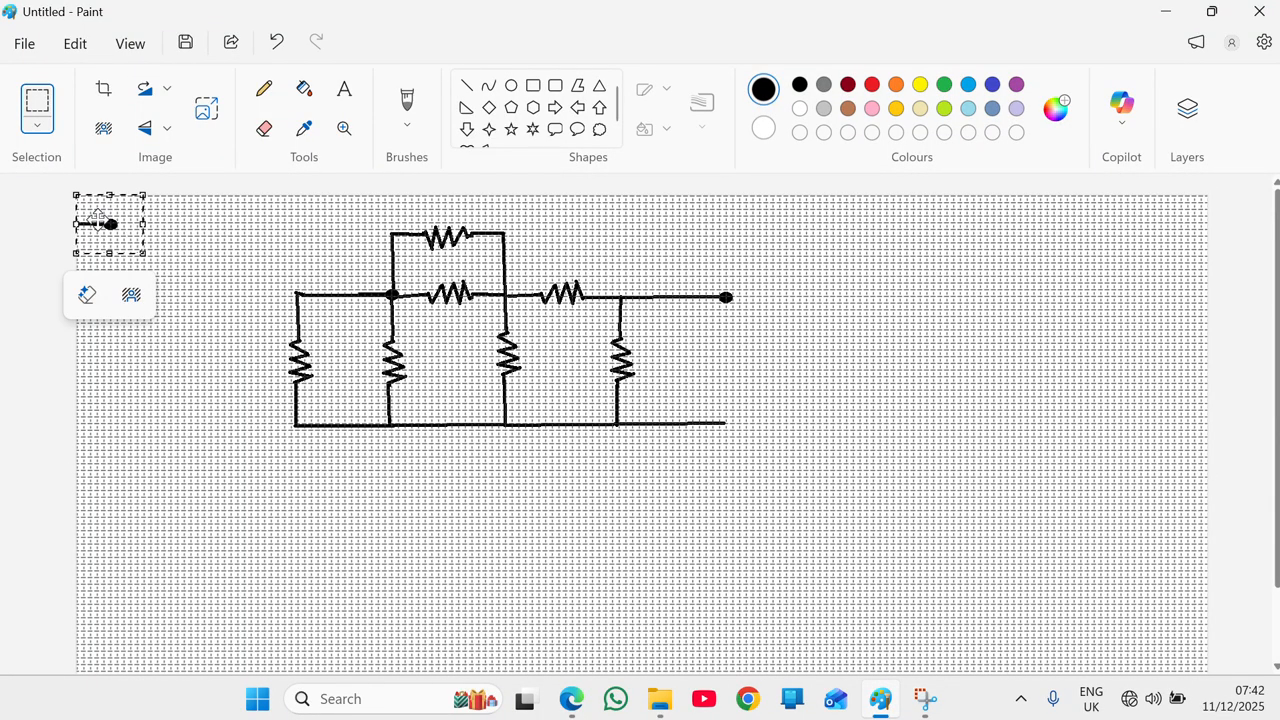
drag(100, 230, 383, 434)
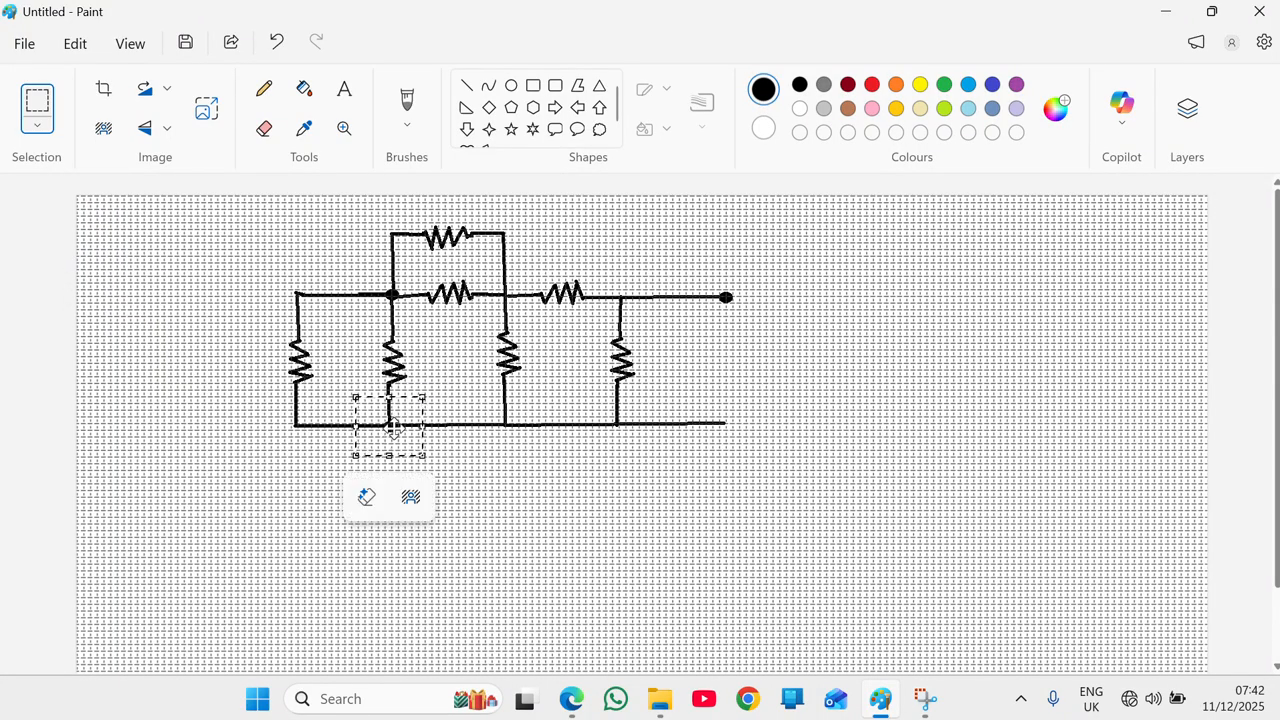
click(457, 464)
Paste two more dot copies onto the top and bottom junctions of the third vertical resistor
key(ctrl+v)
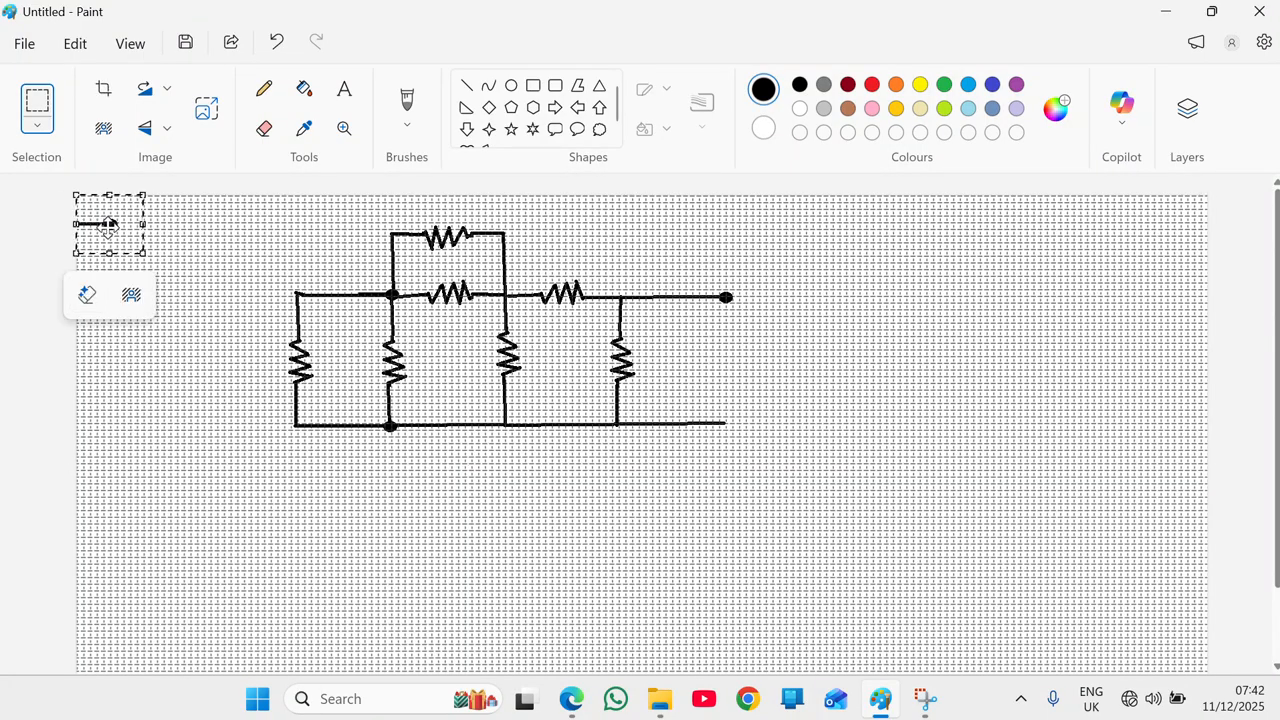
drag(109, 224, 504, 293)
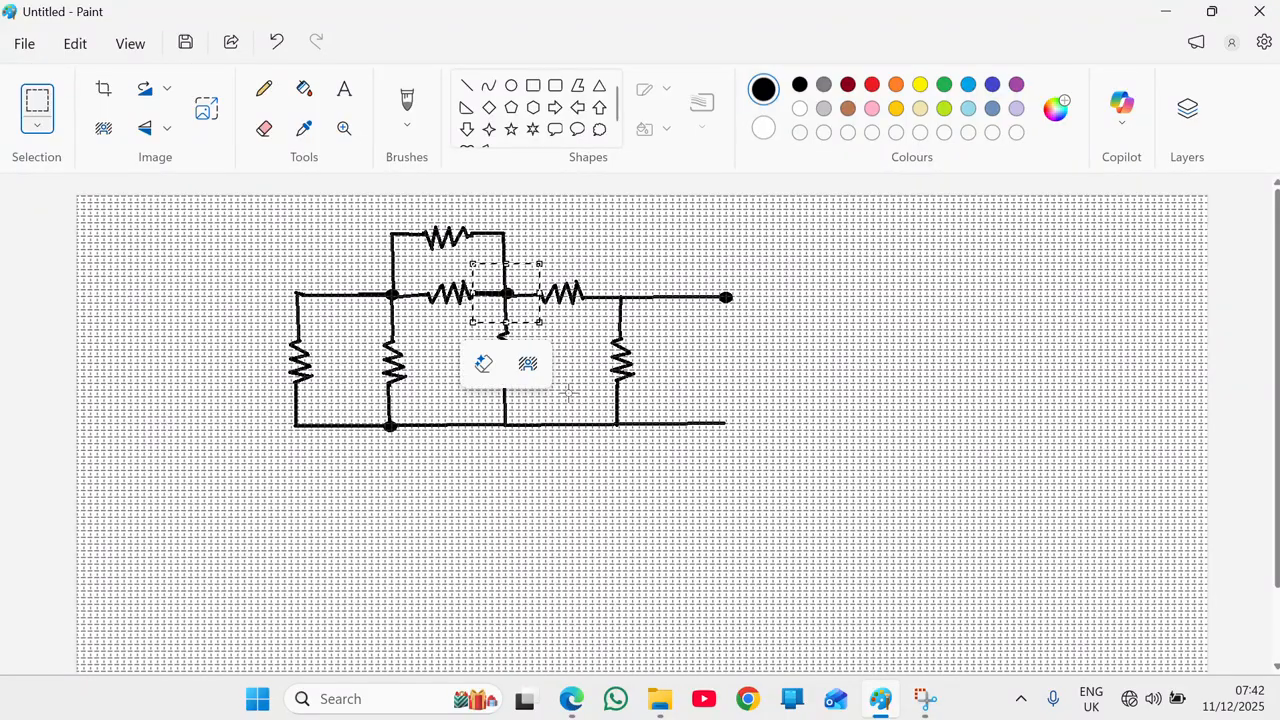
click(577, 451)
key(ctrl+v)
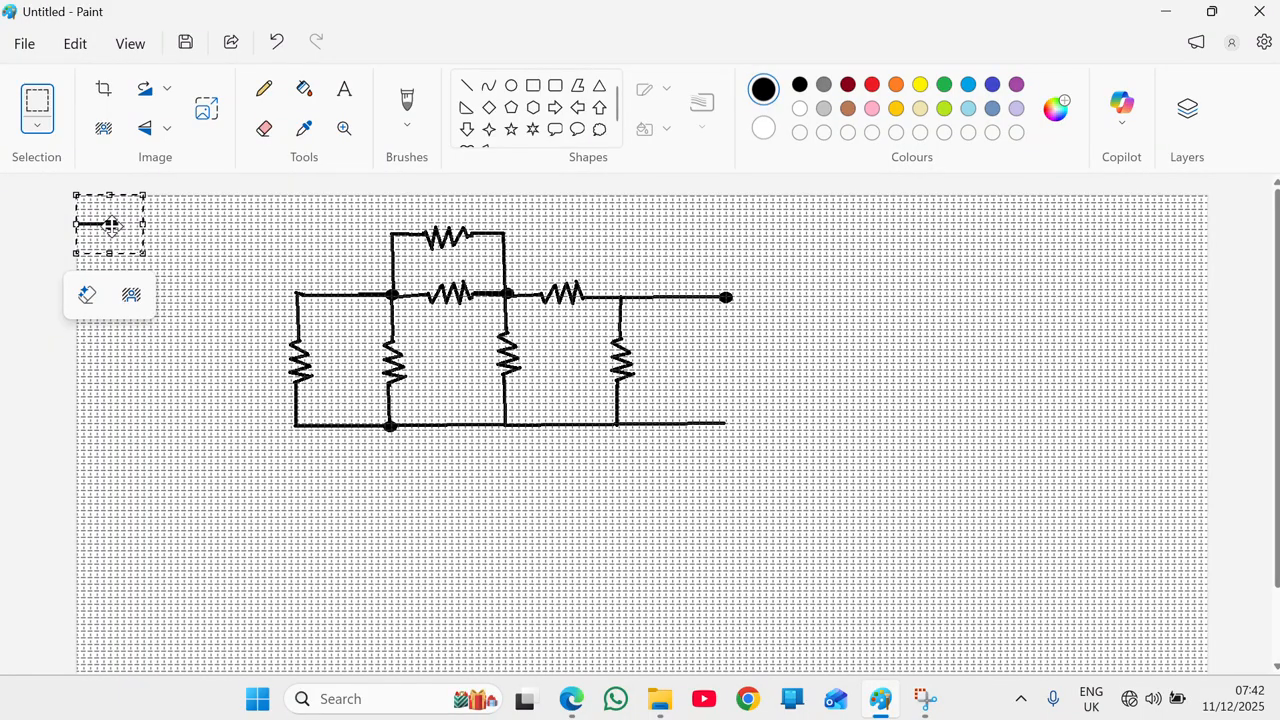
drag(111, 224, 502, 425)
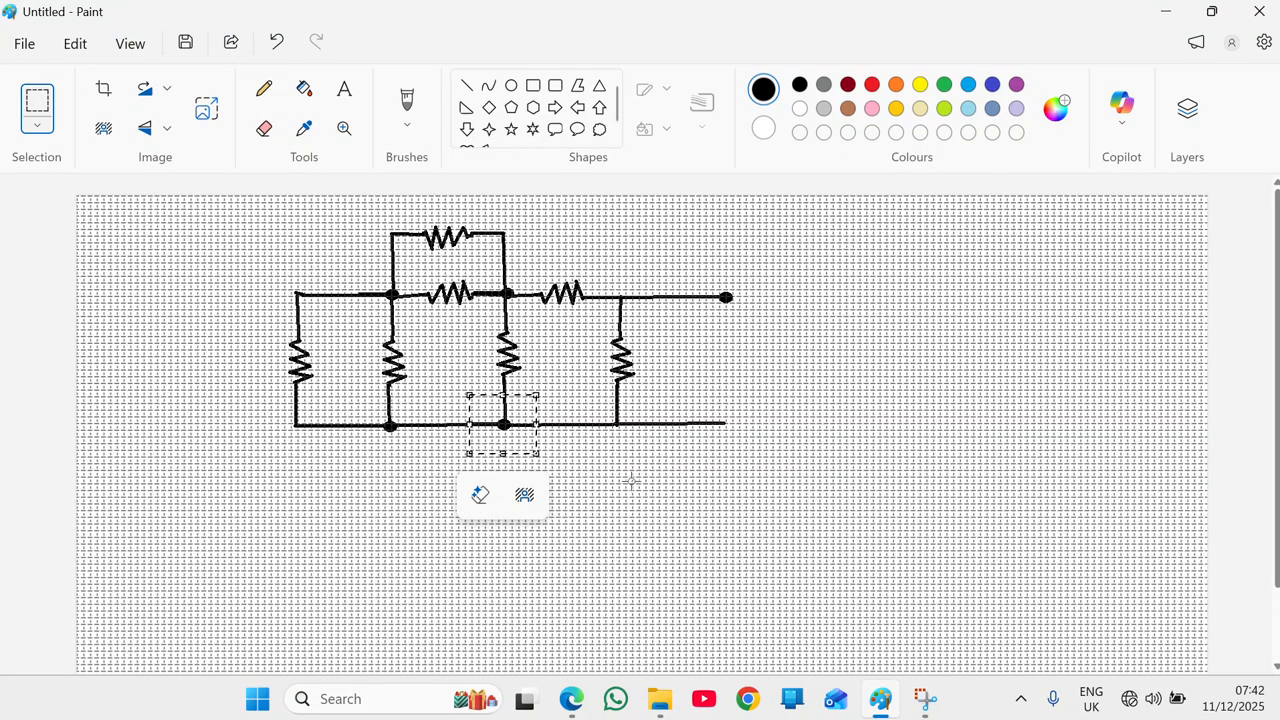
click(631, 481)
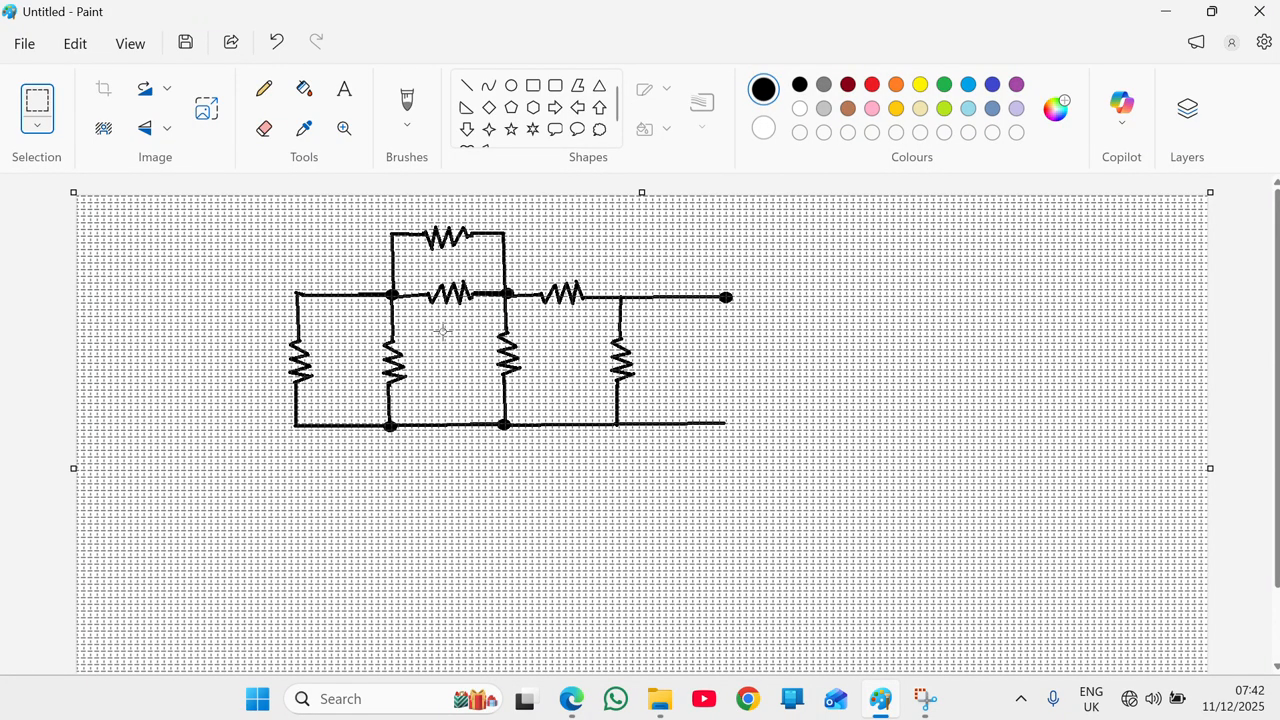
Draw a source circle on the top wire's leftmost segment and erase the wire inside it
click(511, 87)
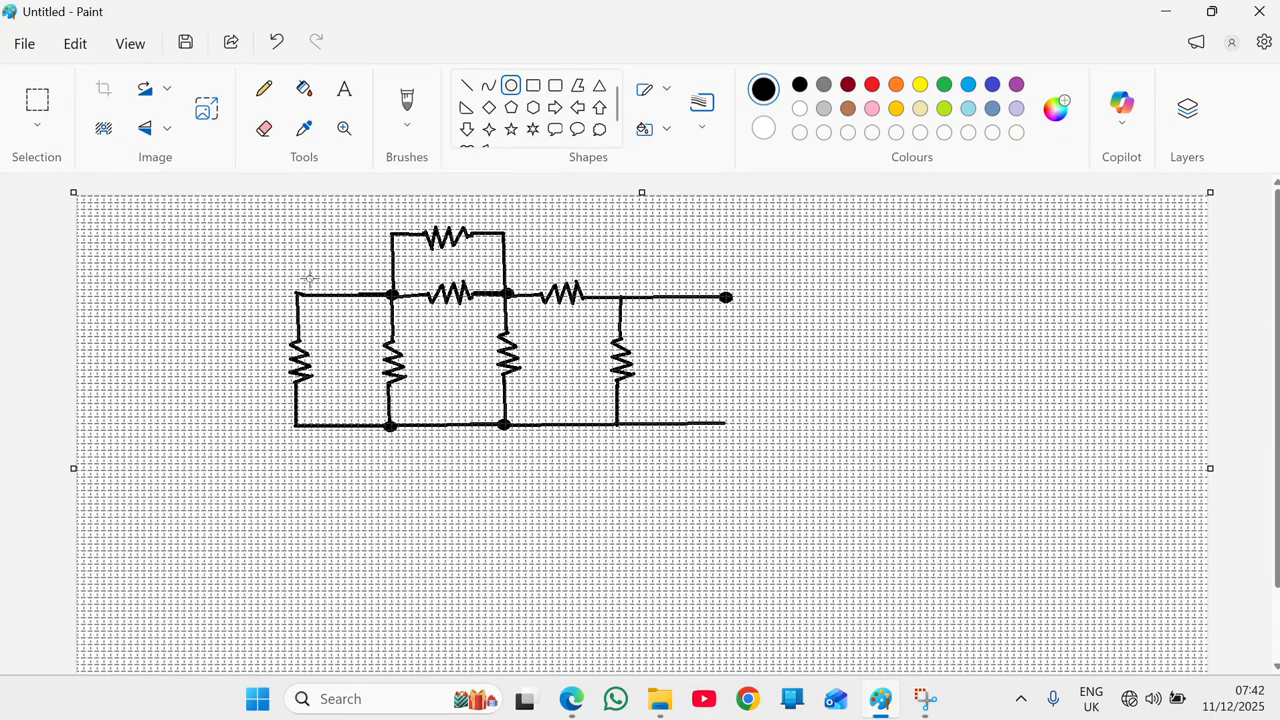
mouse_move(309, 279)
mouse_down()
mouse_move(372, 313)
mouse_move(357, 313)
mouse_up()
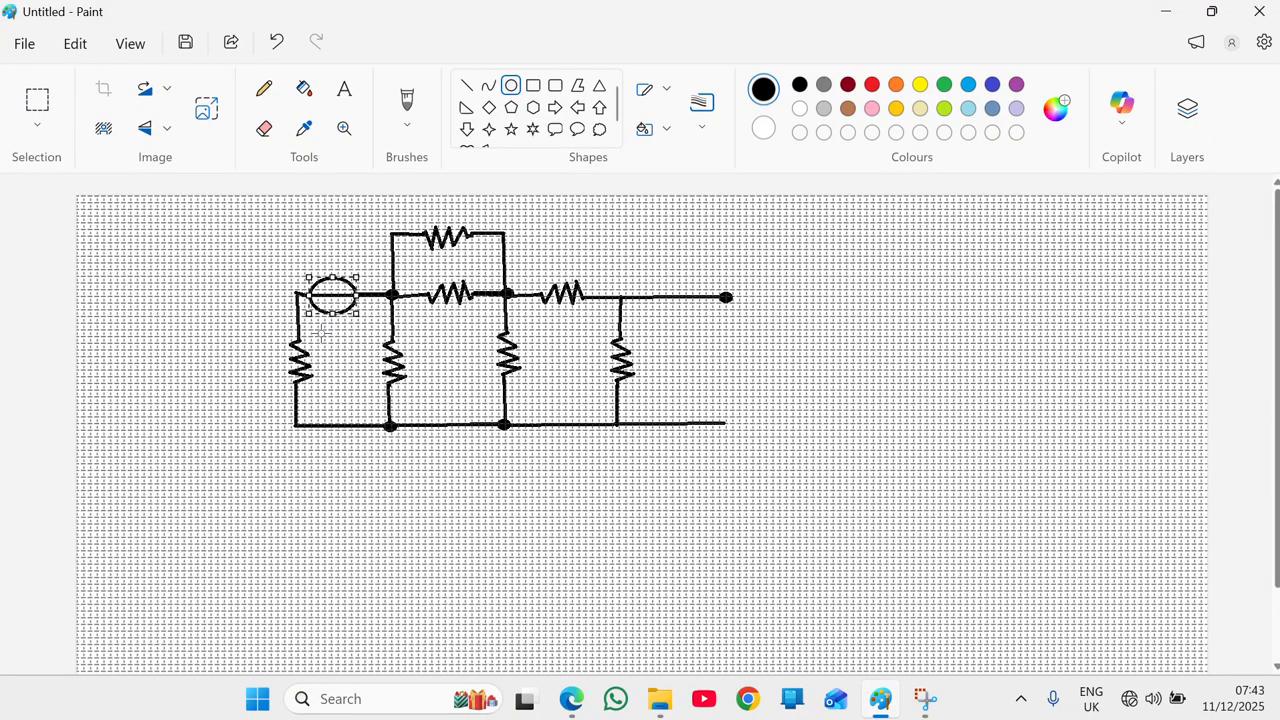
click(264, 130)
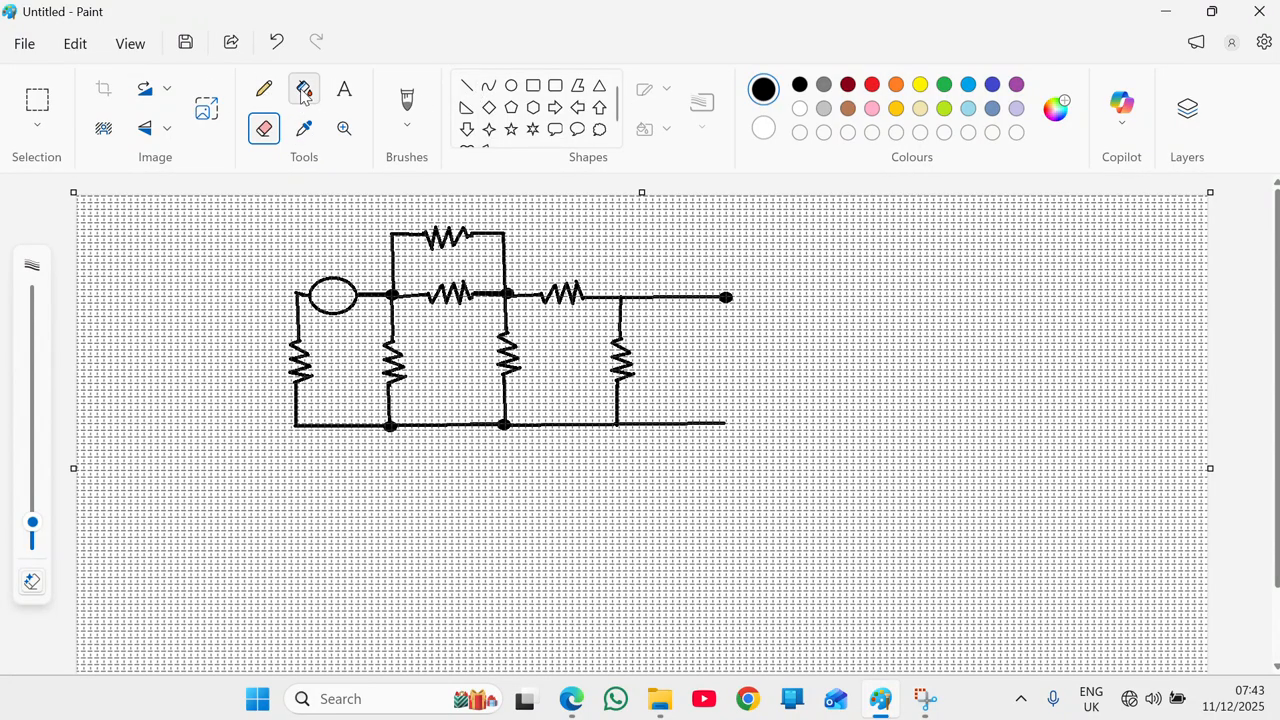
Add the text label 50 at the uppermost resistor
click(345, 92)
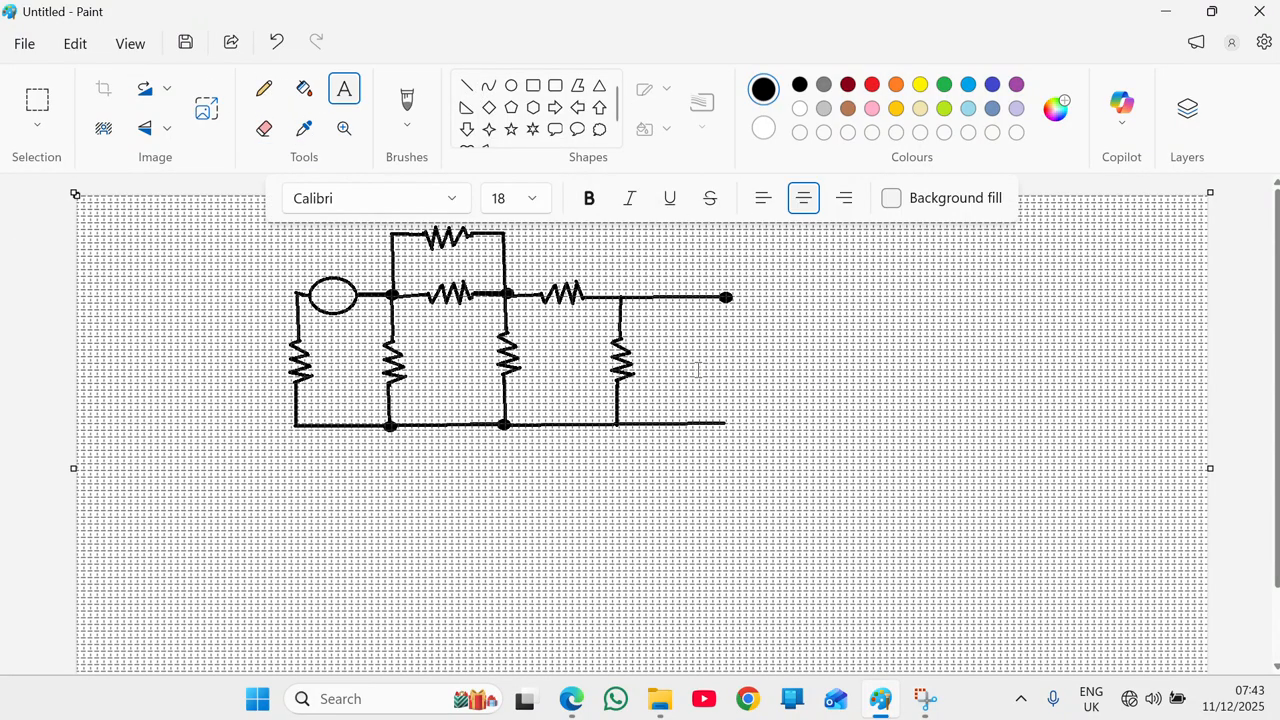
click(482, 466)
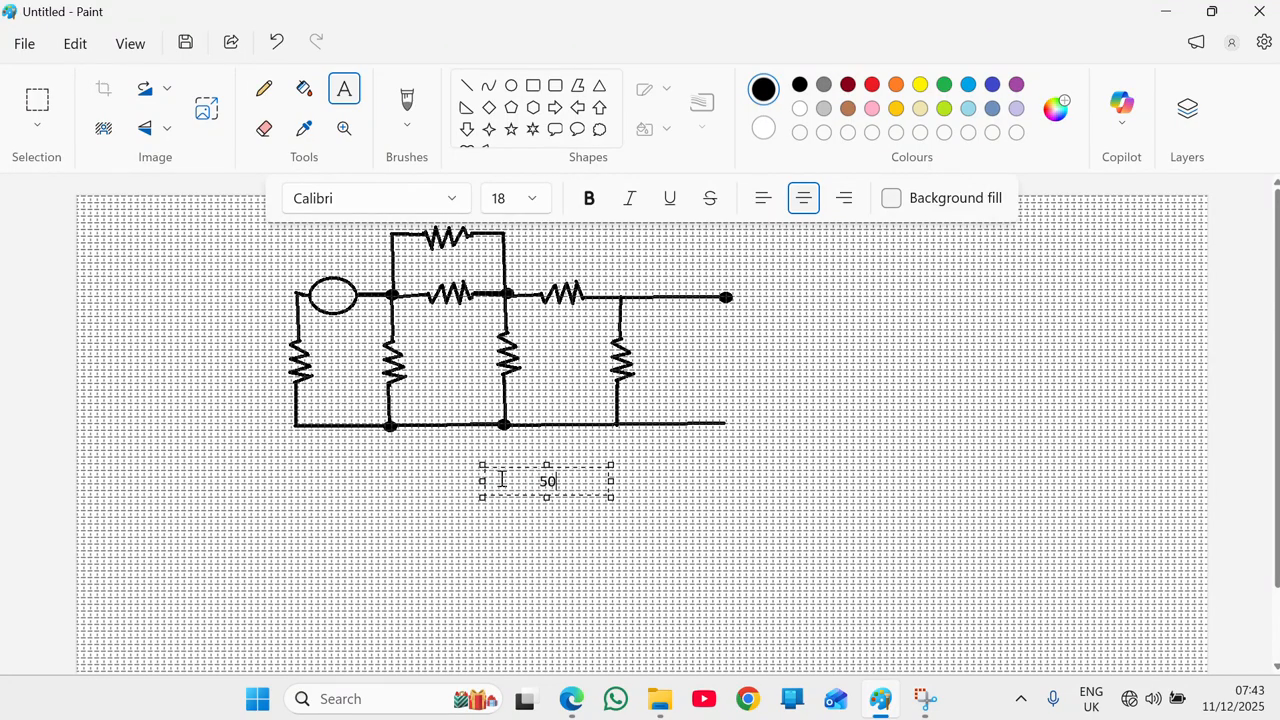
drag(482, 468, 382, 213)
click(570, 548)
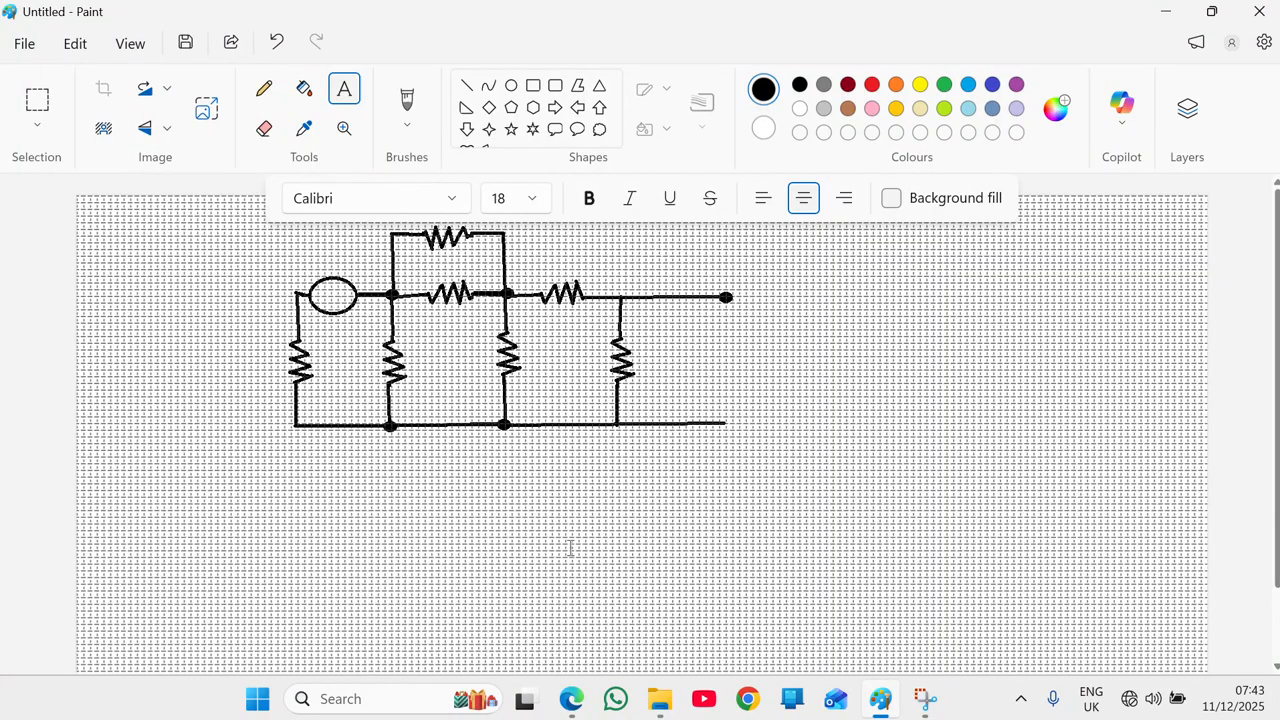
Add the text labels 40 beside the second vertical resistor and 60 beside the rightmost vertical resistor
click(568, 546)
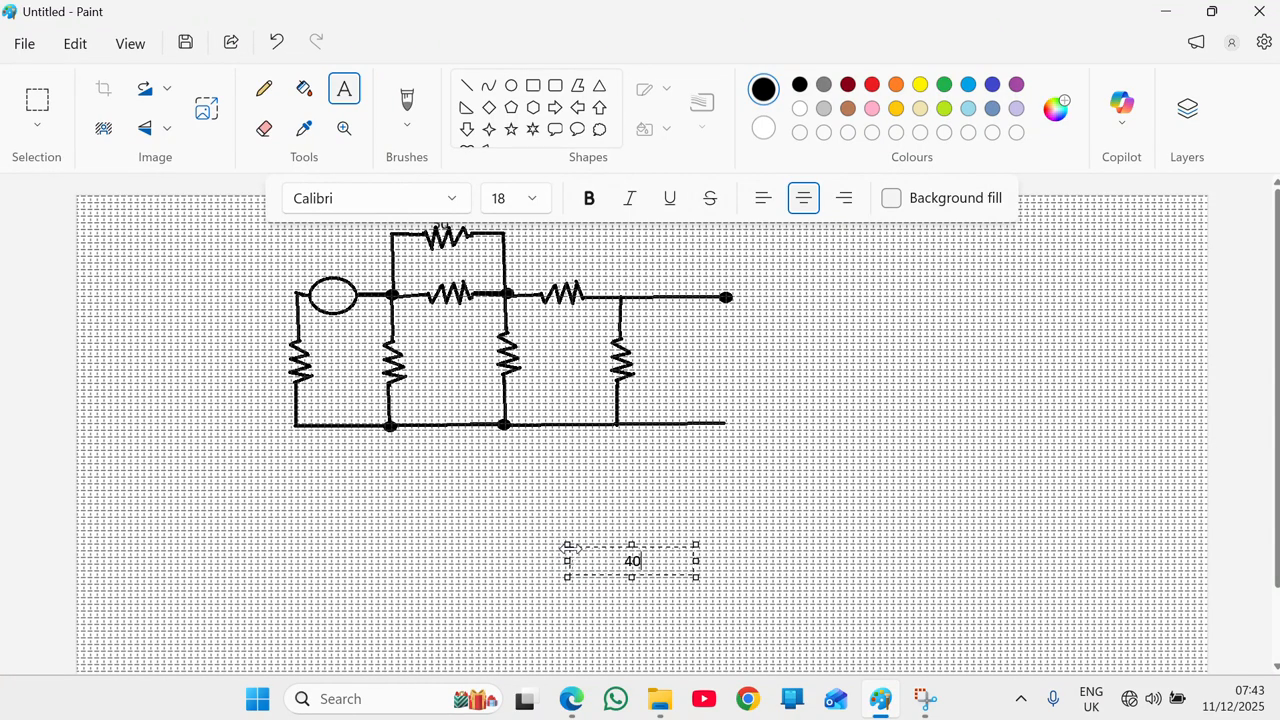
drag(572, 549, 355, 352)
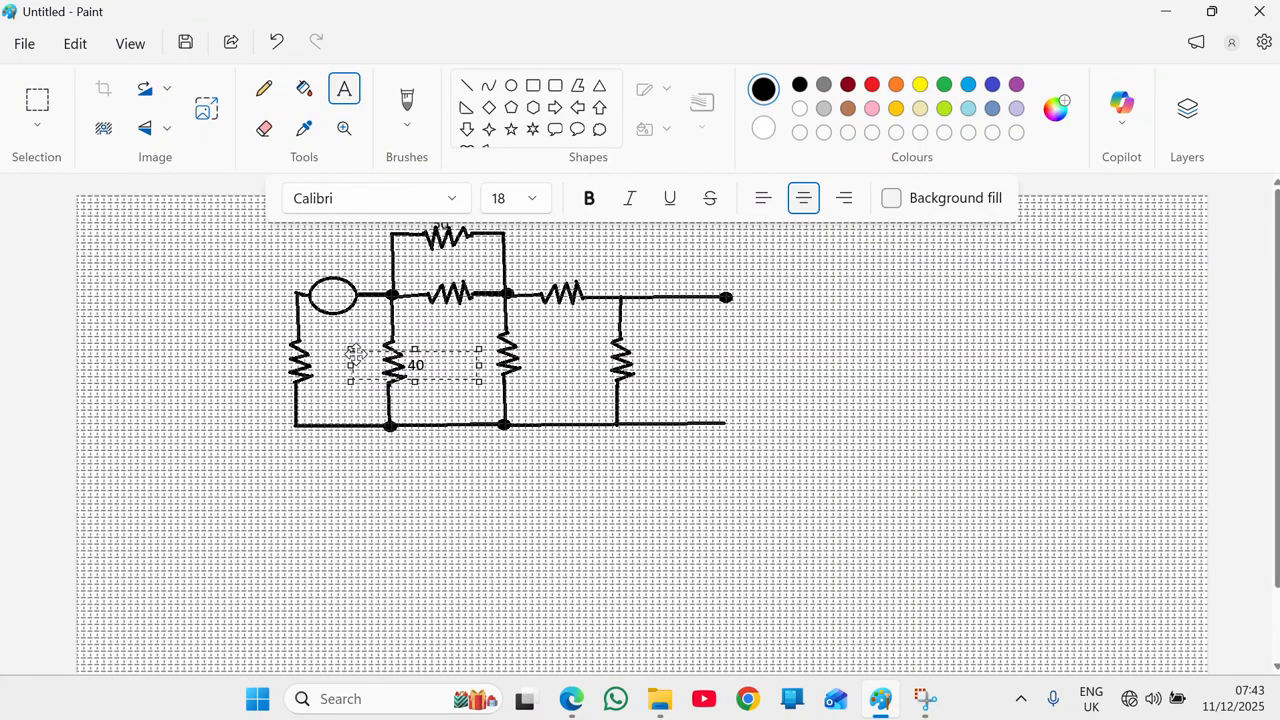
click(552, 544)
click(551, 545)
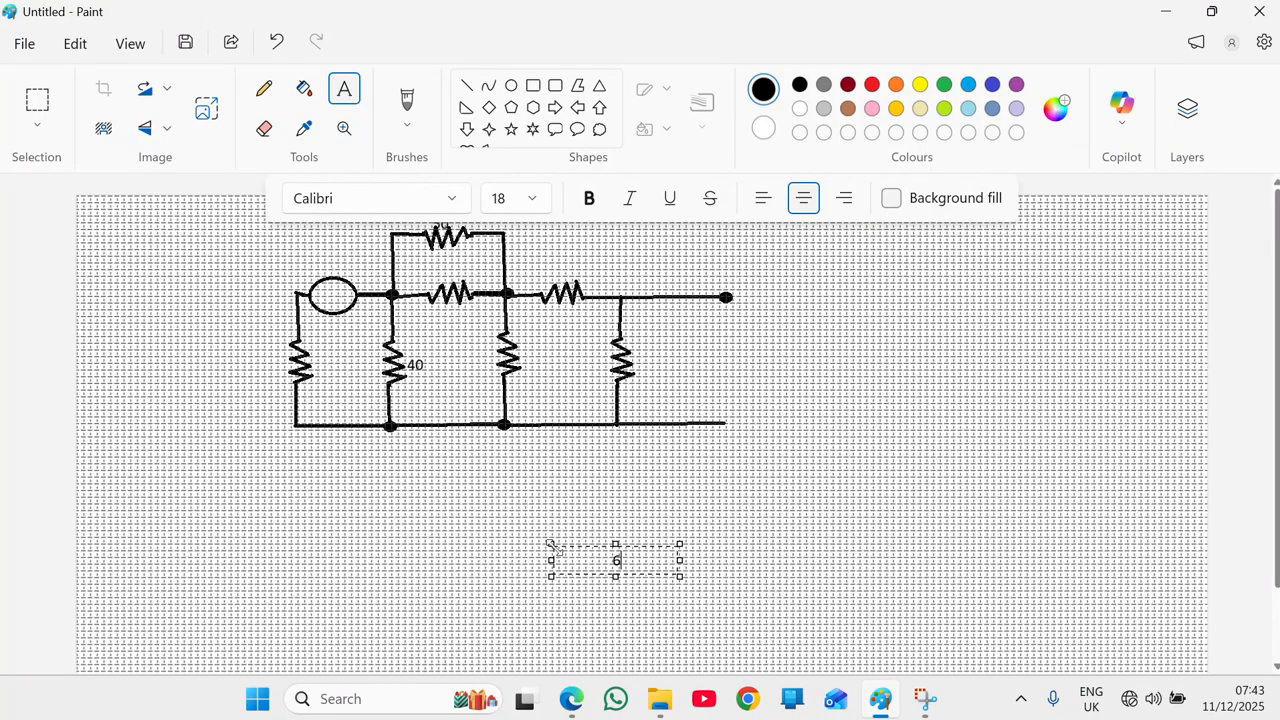
text(60)
drag(556, 548, 584, 352)
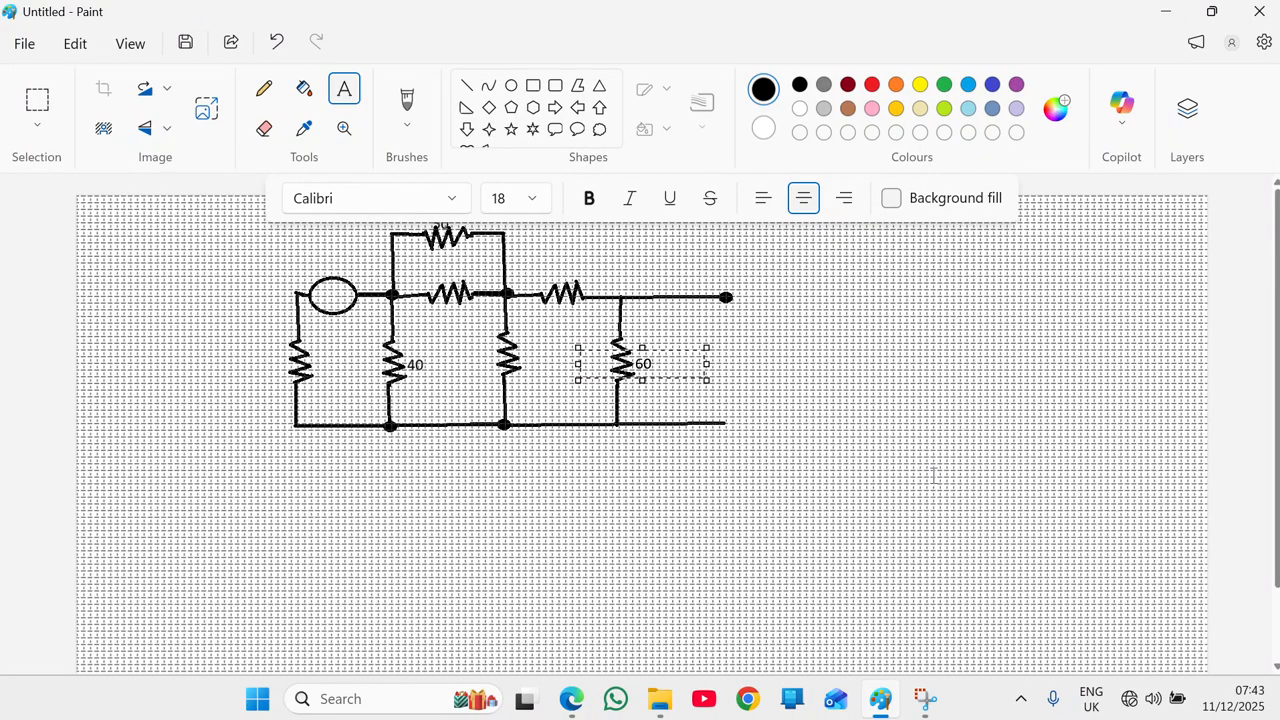
Draw a short horizontal line inside the source circle as the arrow shaft, and choose the Curve shape for its arrowhead
click(472, 89)
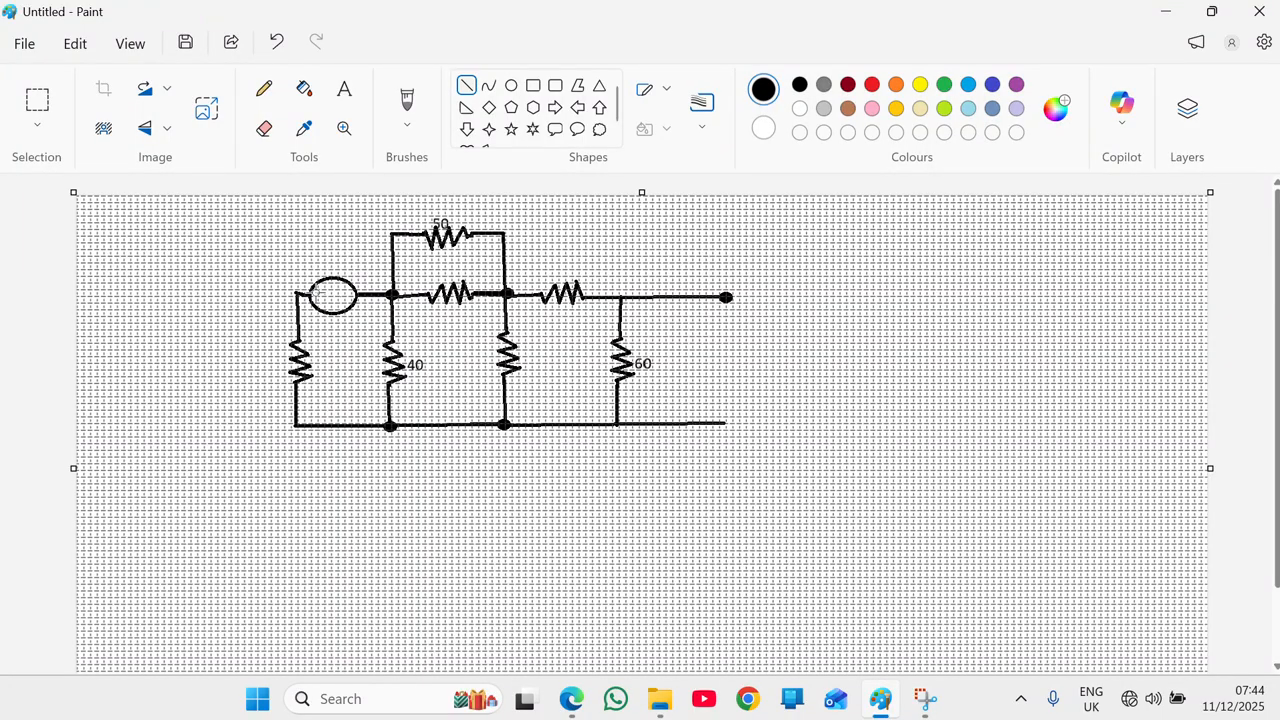
drag(315, 294, 348, 294)
click(488, 87)
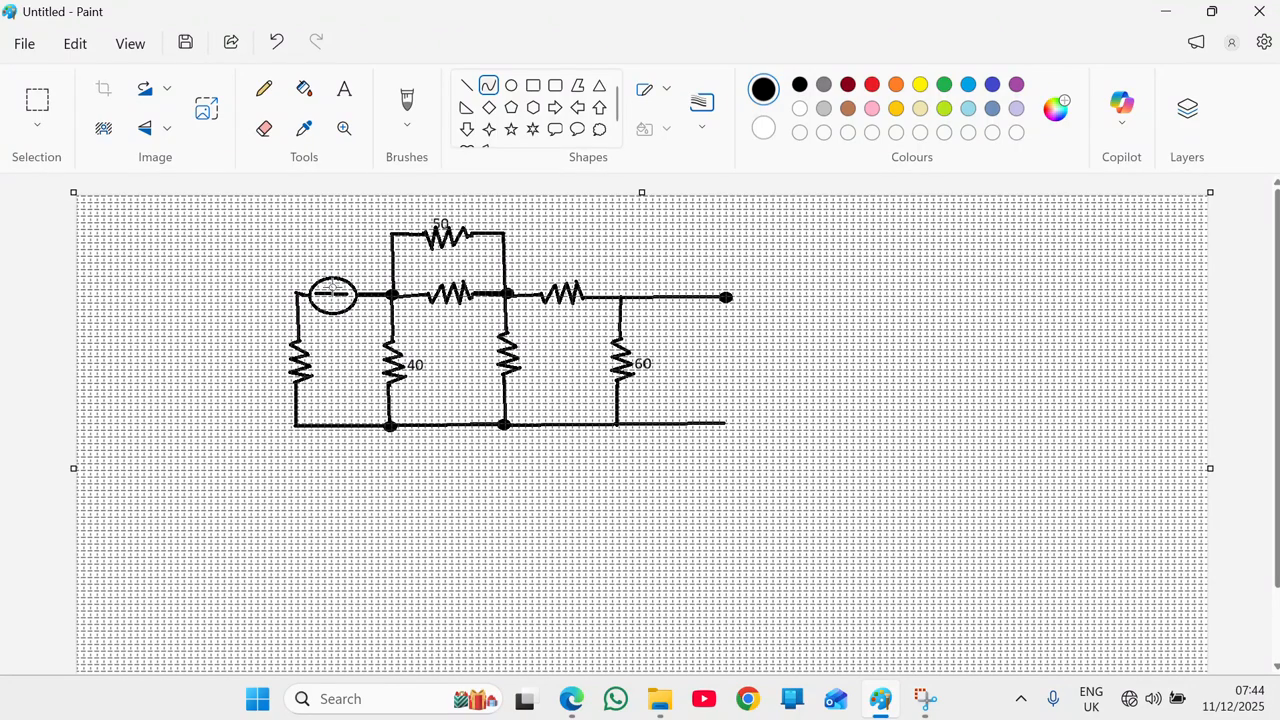
drag(338, 285, 338, 306)
drag(436, 449, 438, 470)
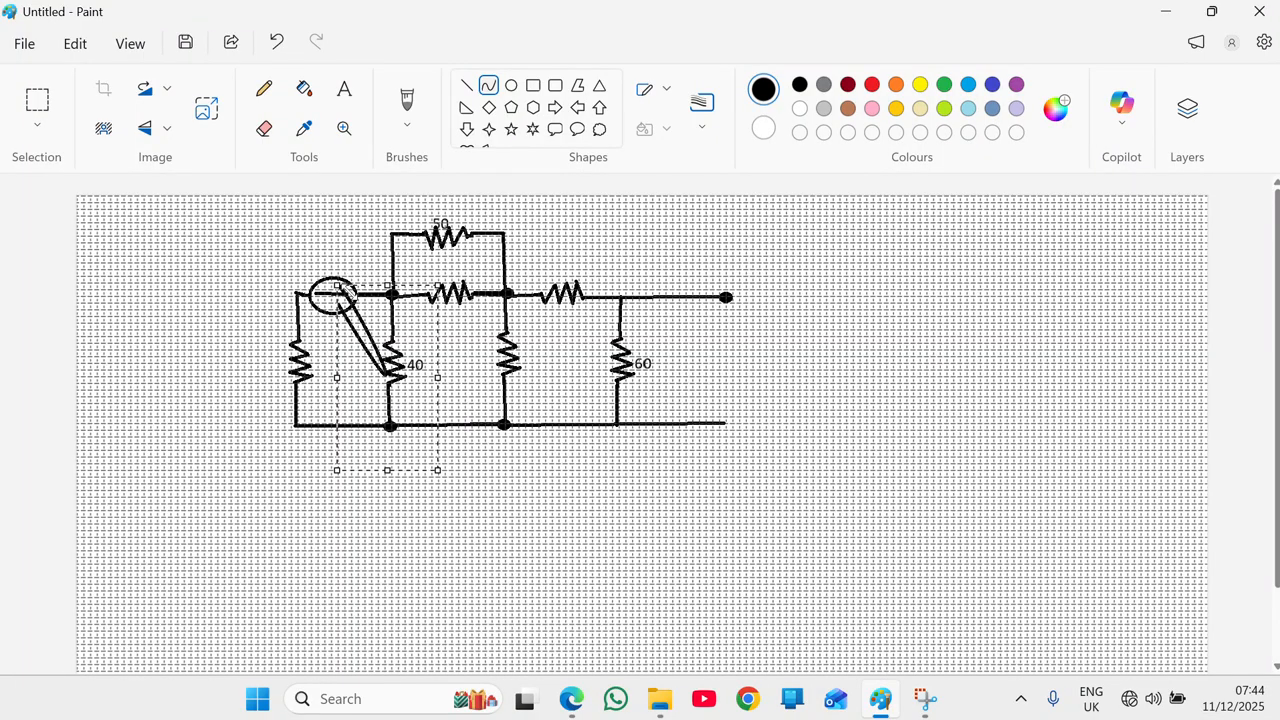
drag(338, 288, 347, 292)
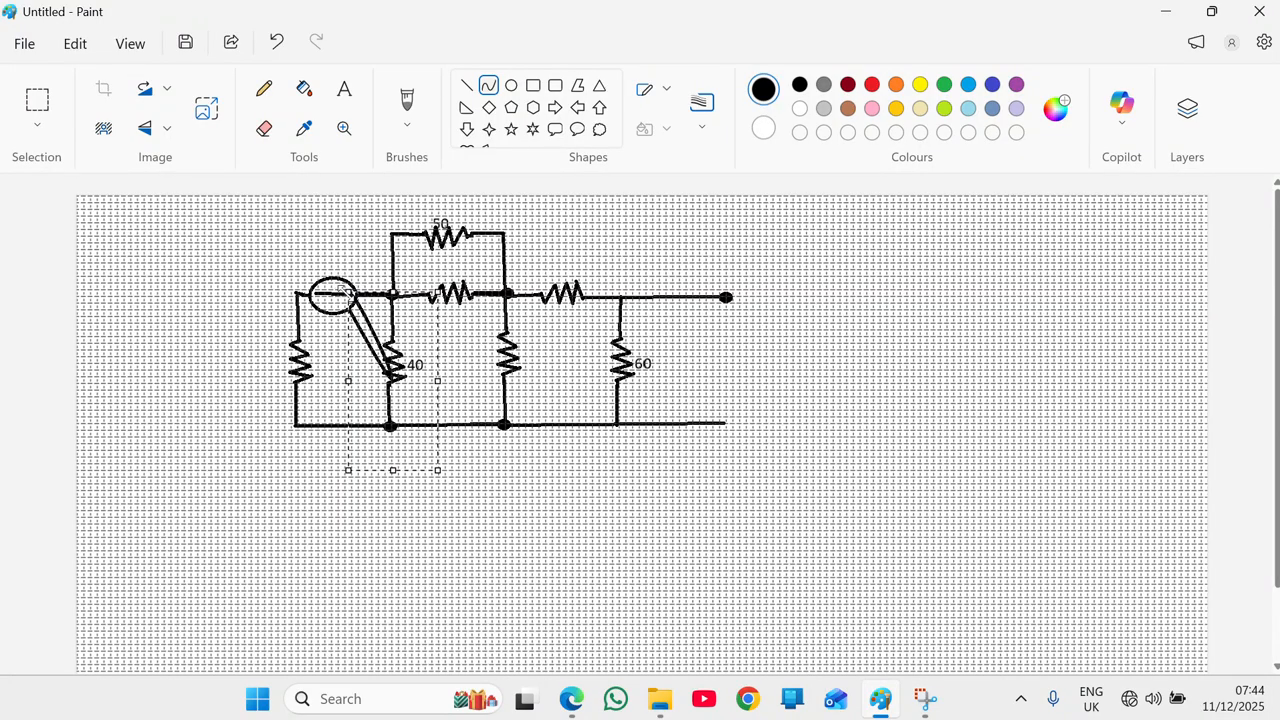
click(277, 44)
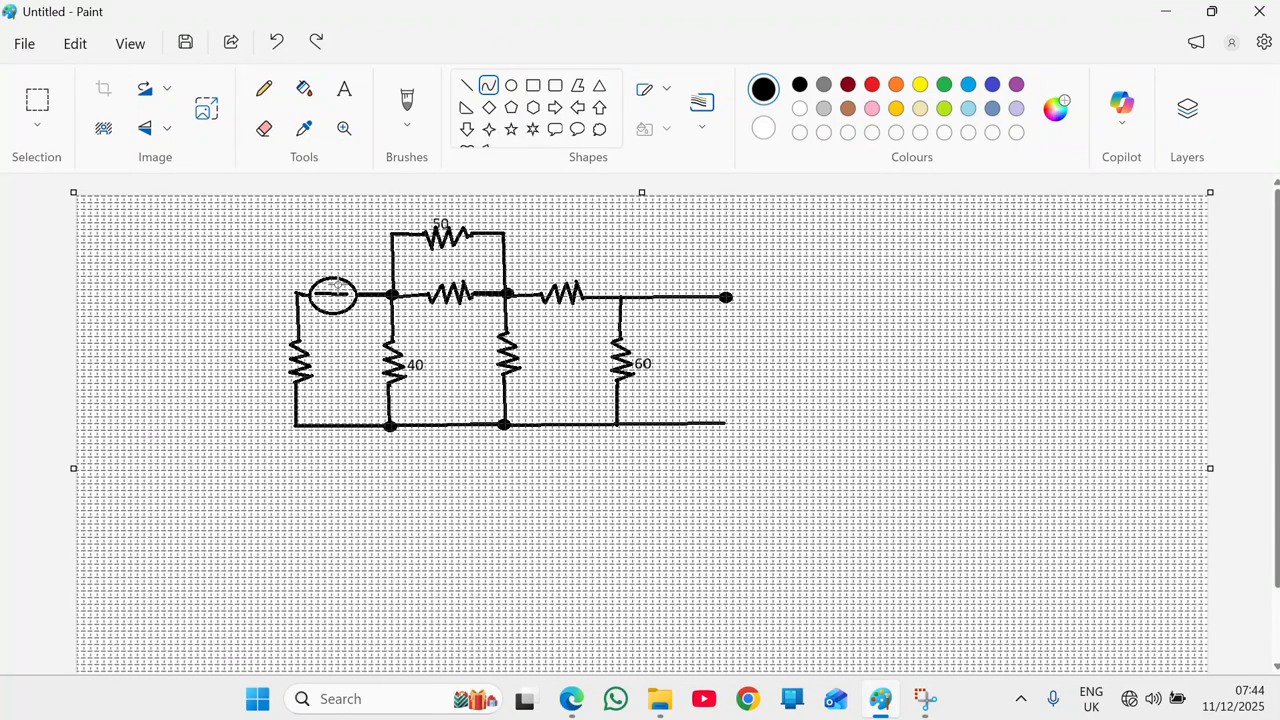
Draw a right-pointing arrowhead with the Curve shape at the right end of the line inside the source circle
mouse_move(338, 283)
mouse_down()
mouse_move(338, 311)
mouse_move(354, 295)
mouse_up()
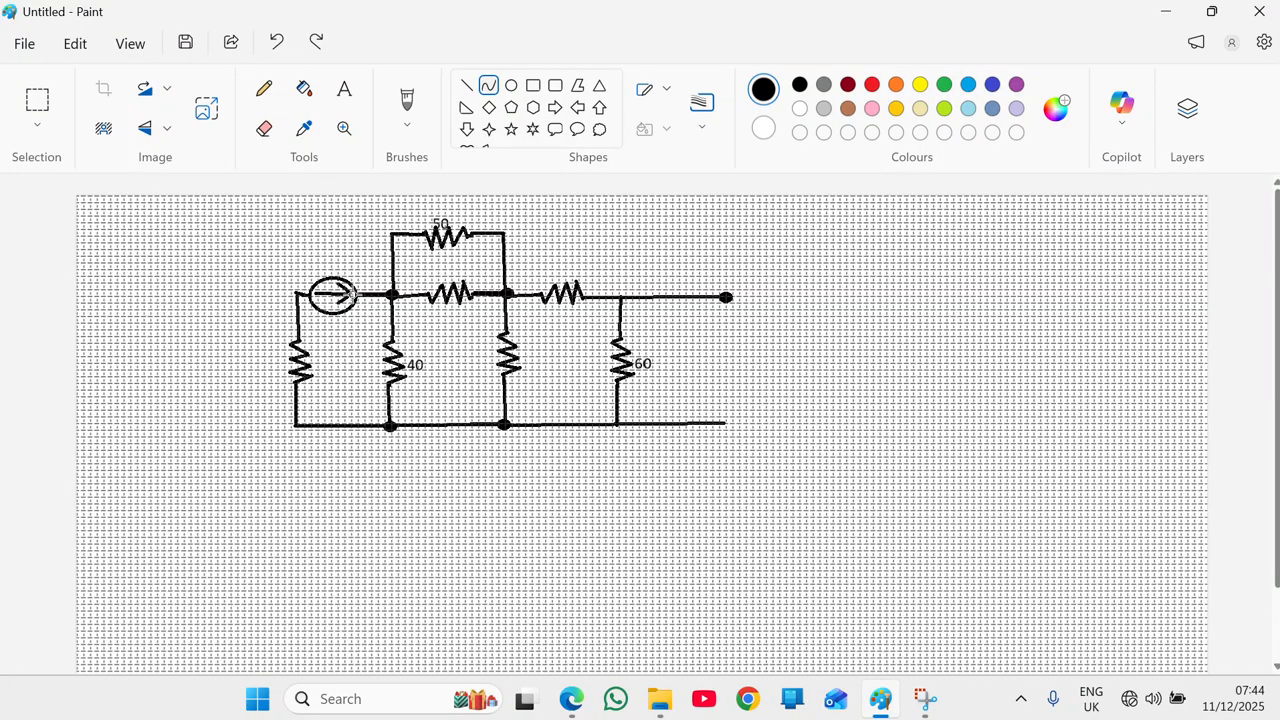
click(470, 89)
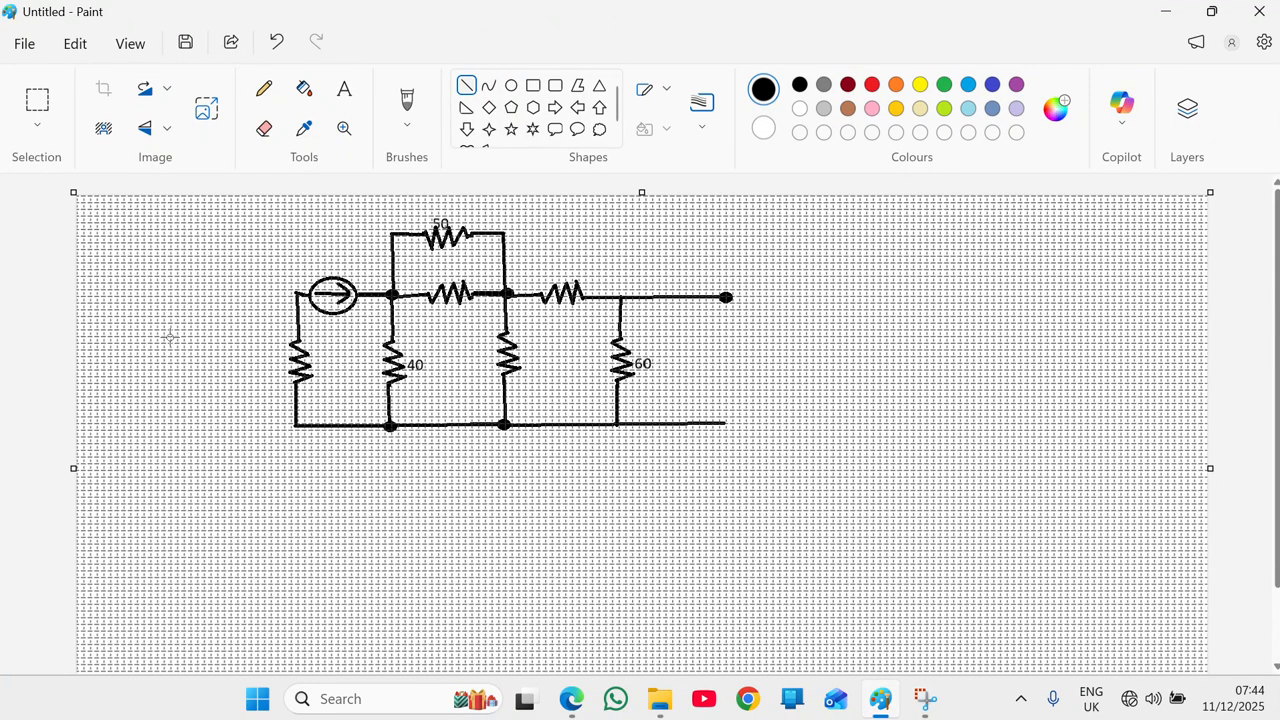
Open the PHY301 HIGHLIGHTED HANDOUTS PDF, check the labels on its example circuit, and return to Paint
click(657, 705)
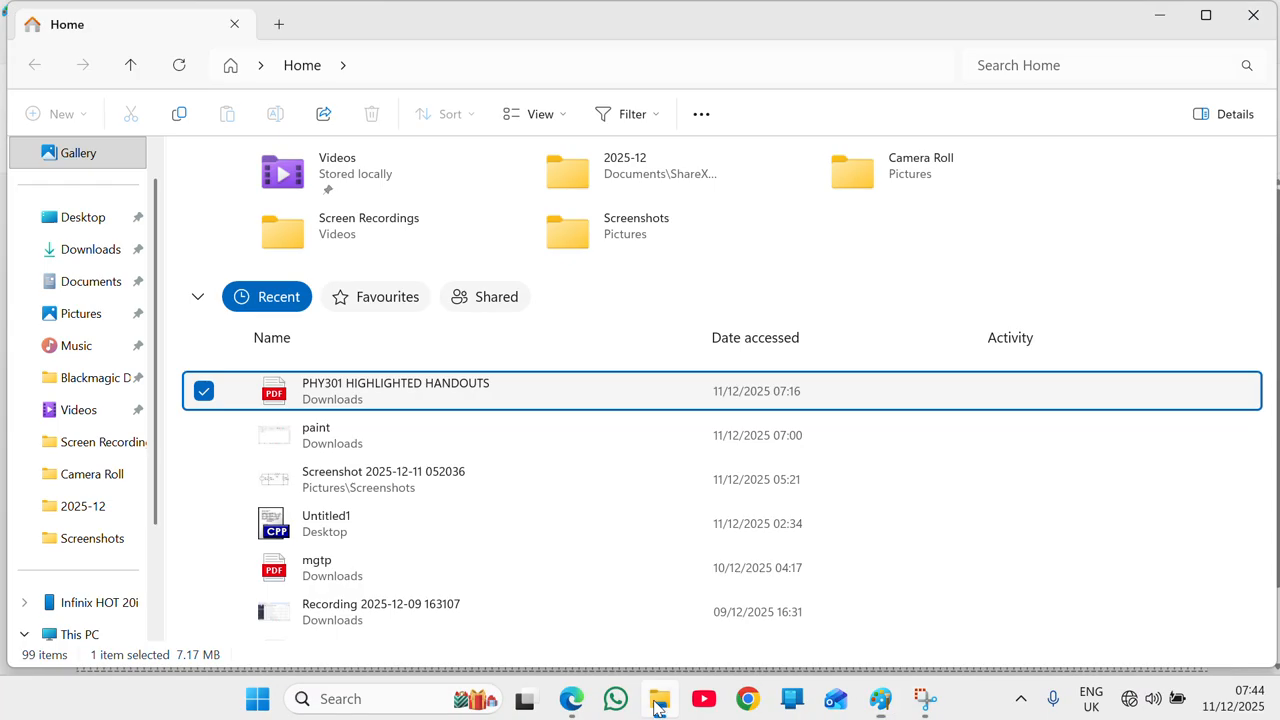
double_click(455, 392)
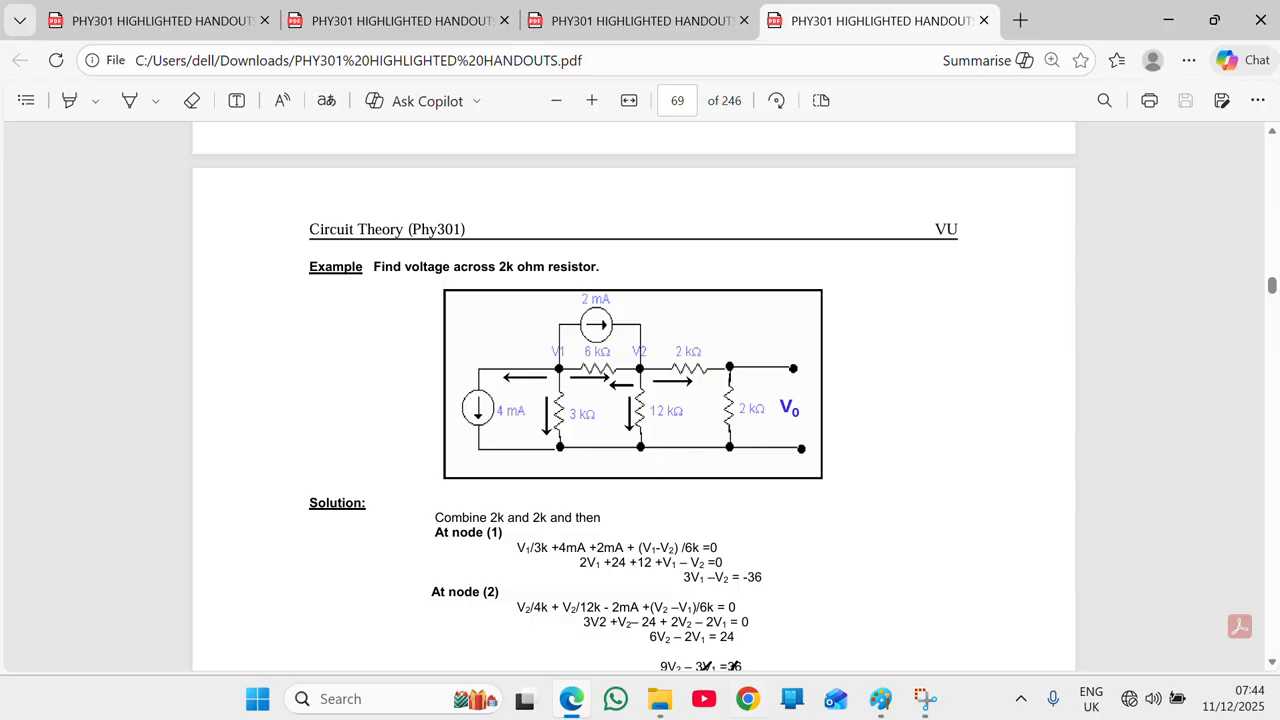
click(881, 700)
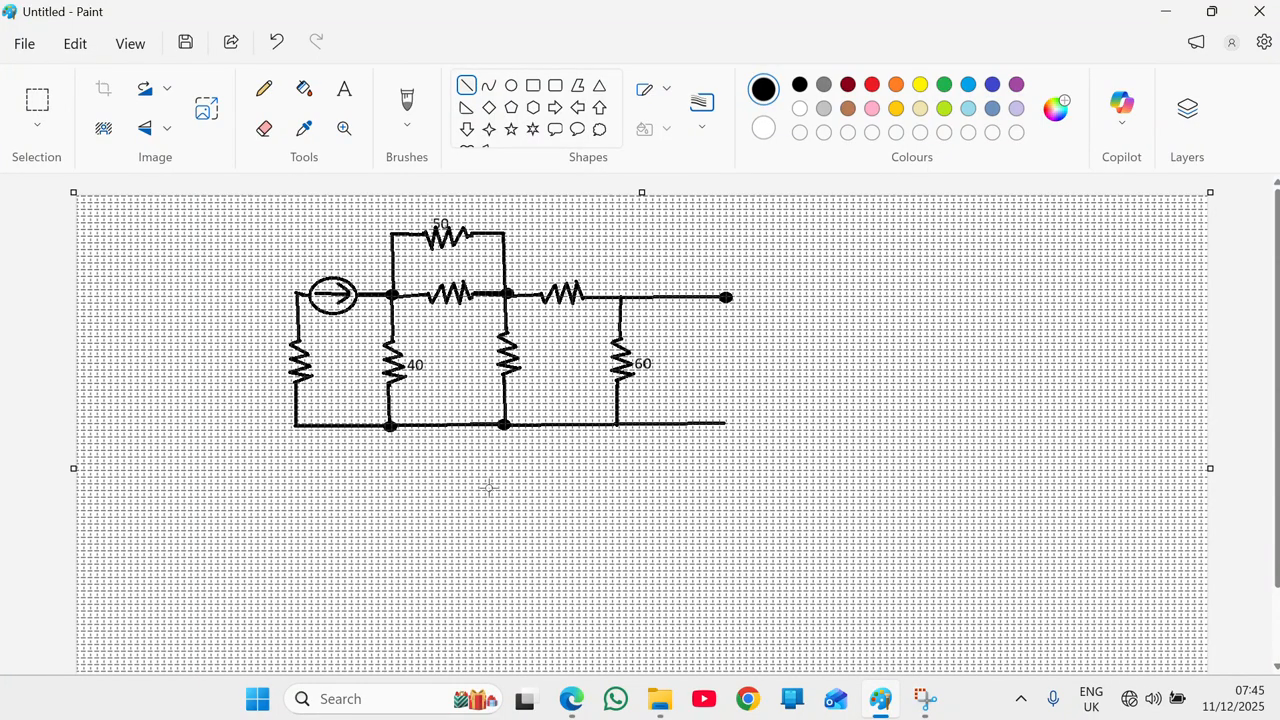
Add the text label v1 beside the bottom junction of the third vertical resistor
click(346, 91)
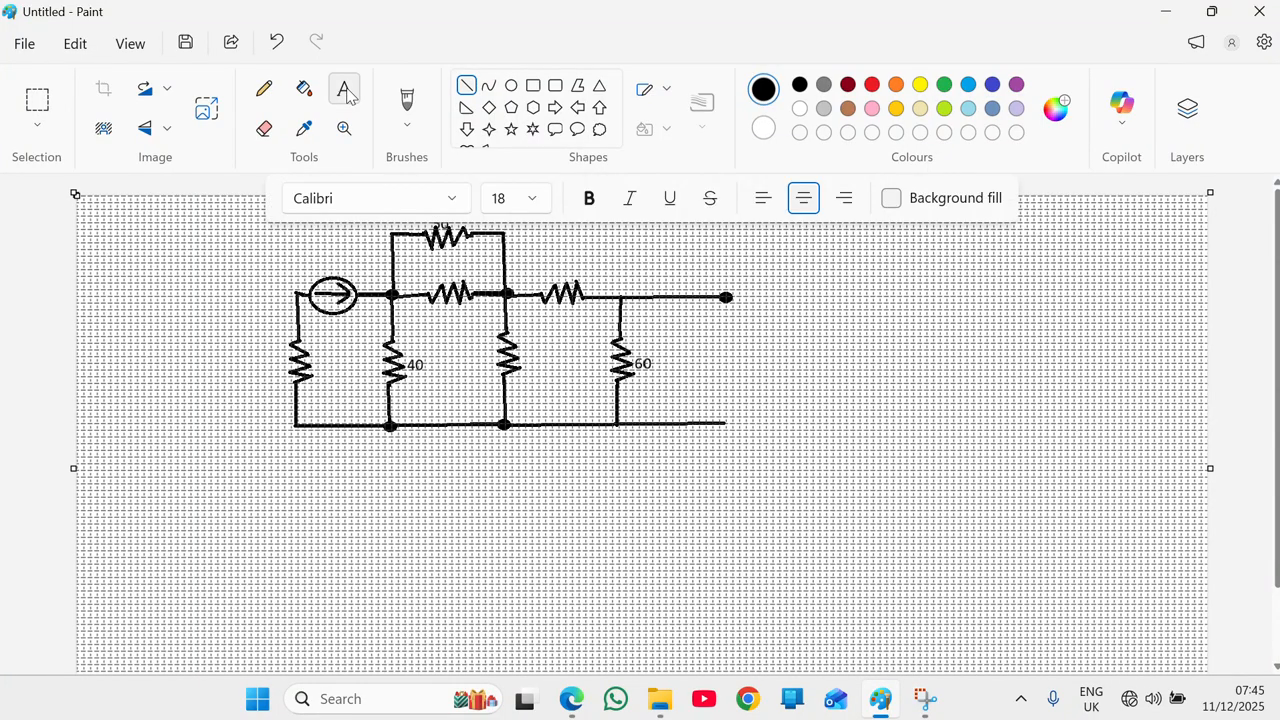
click(567, 516)
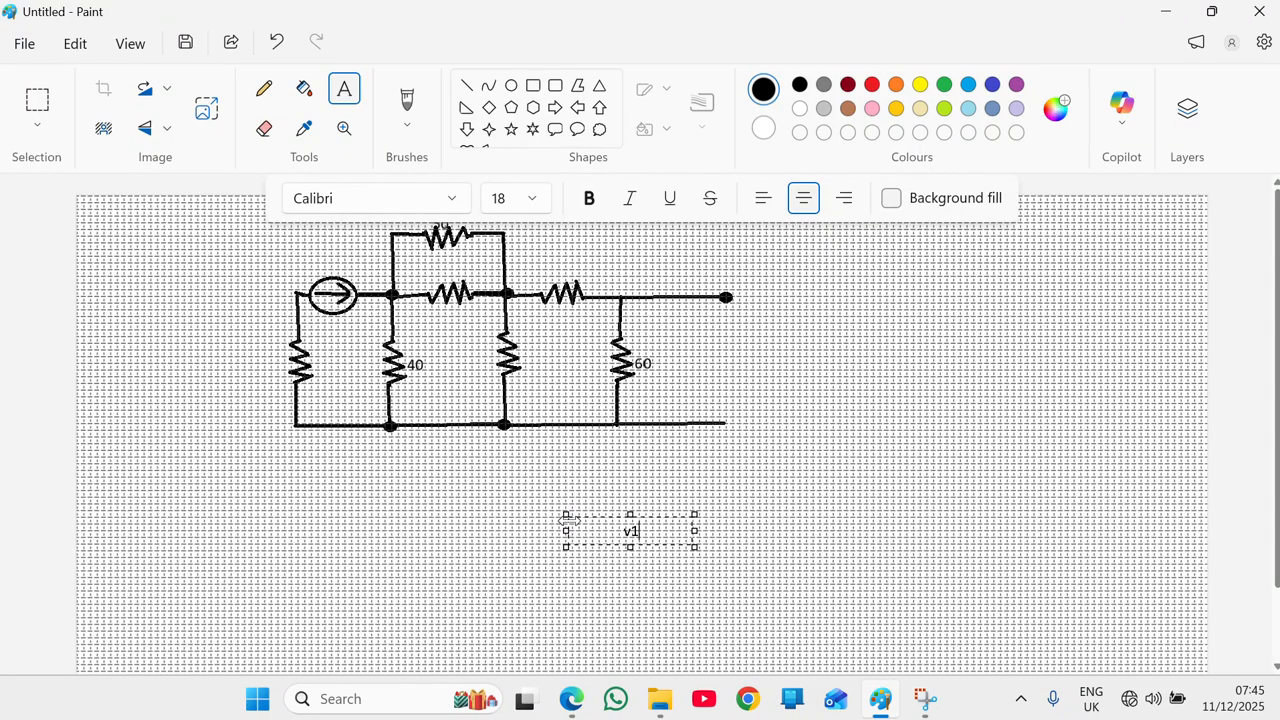
drag(567, 519, 440, 368)
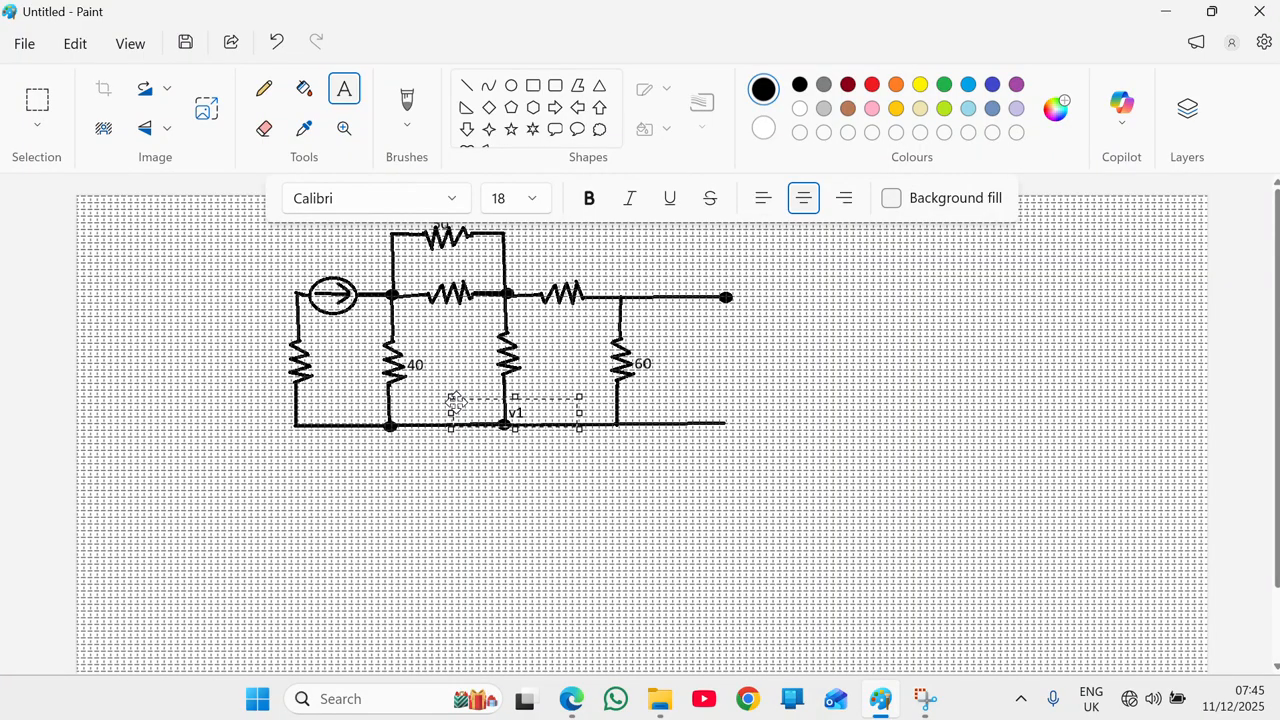
click(594, 490)
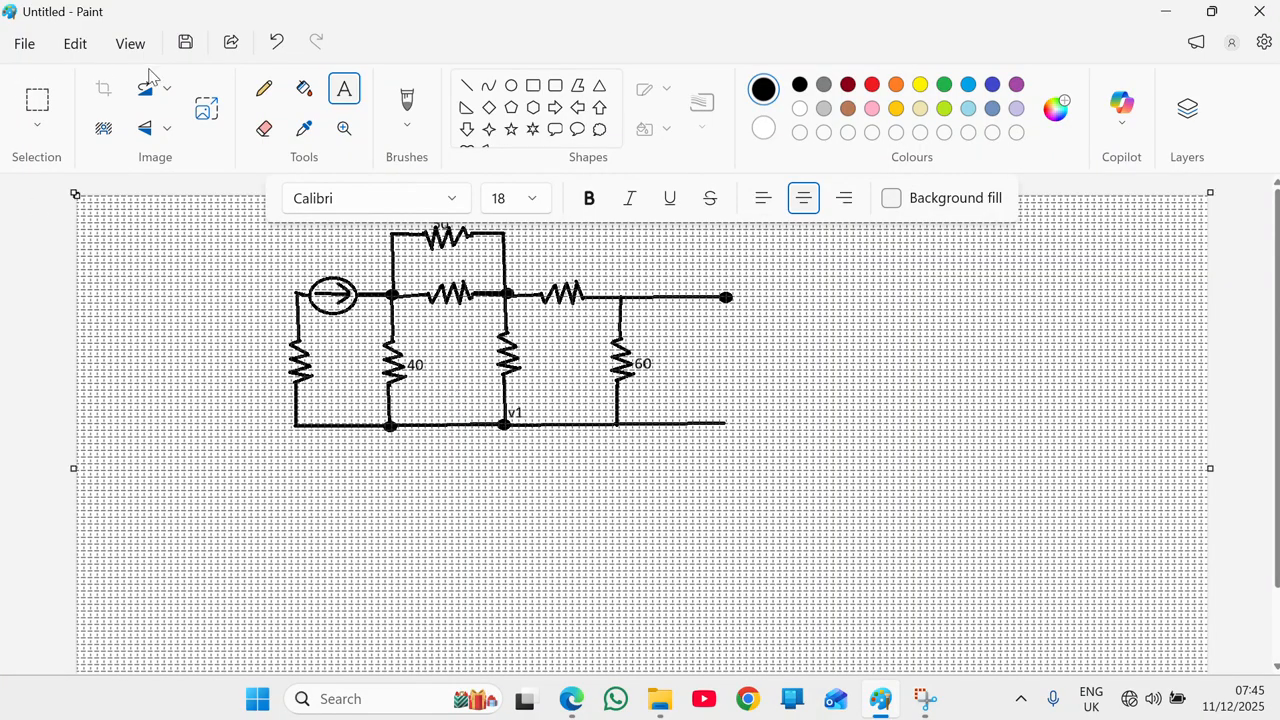
Hide the gridlines on the canvas
click(96, 51)
click(113, 48)
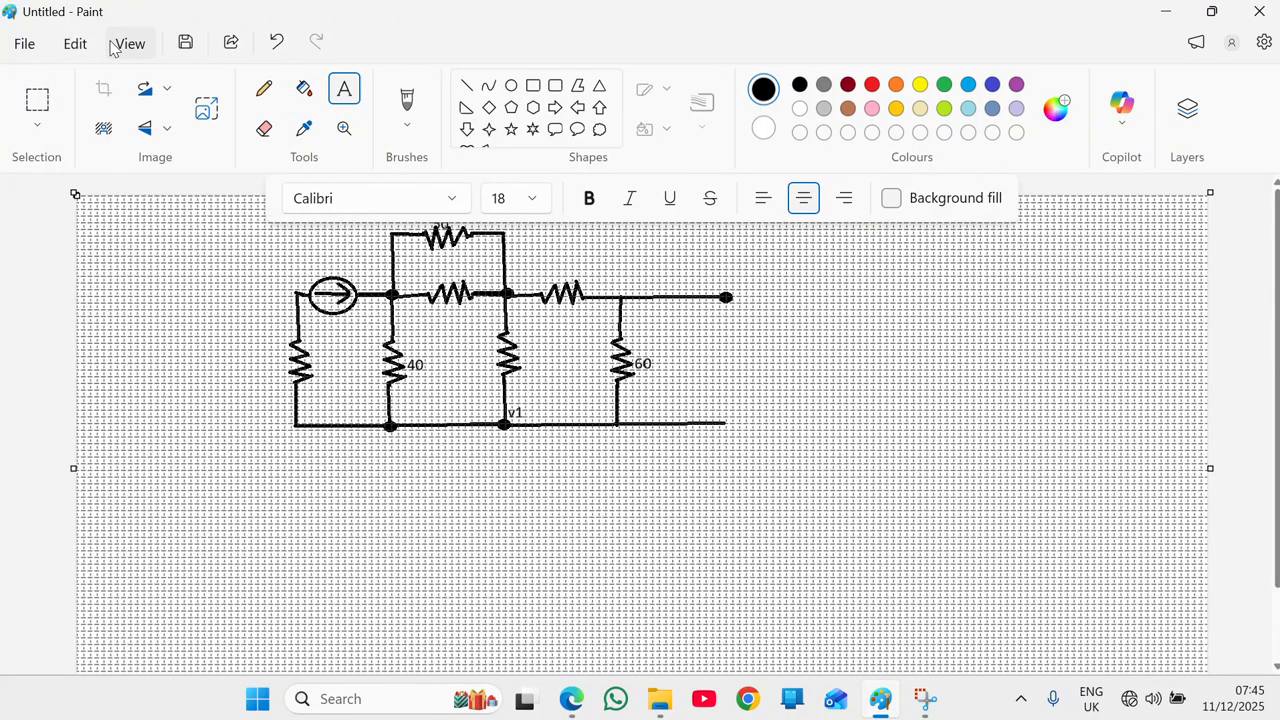
click(113, 48)
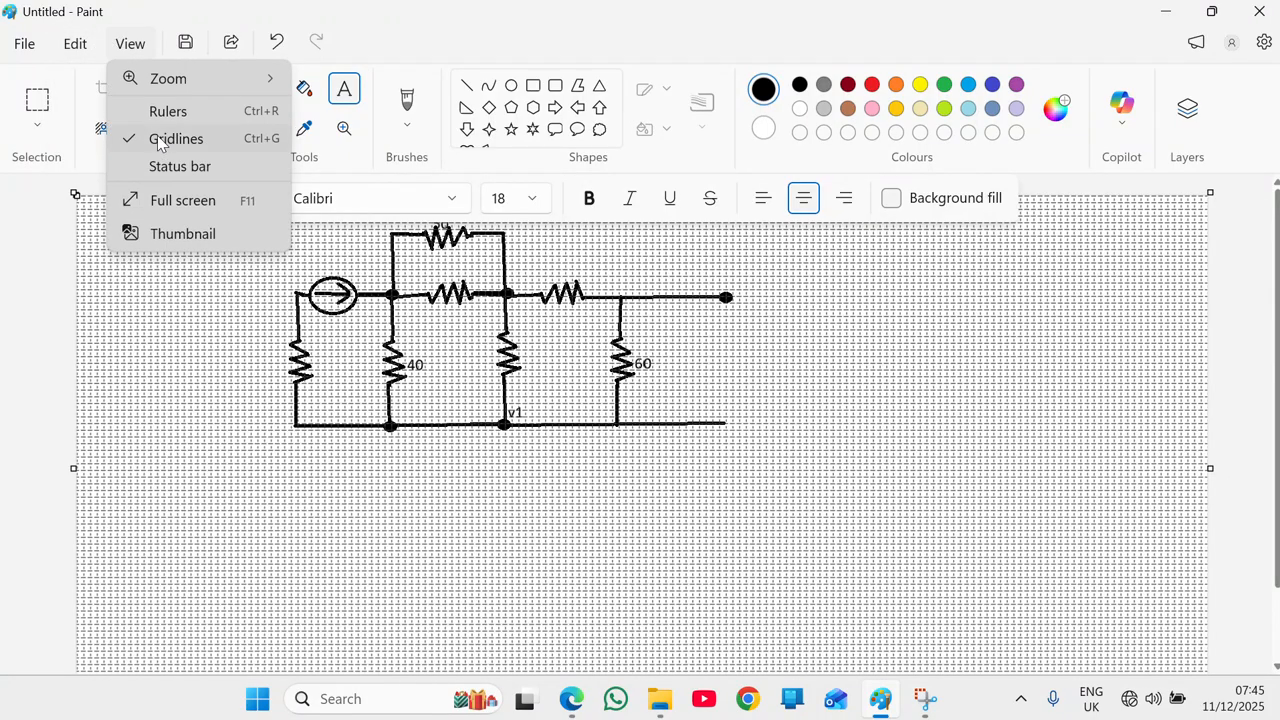
click(163, 143)
click(582, 459)
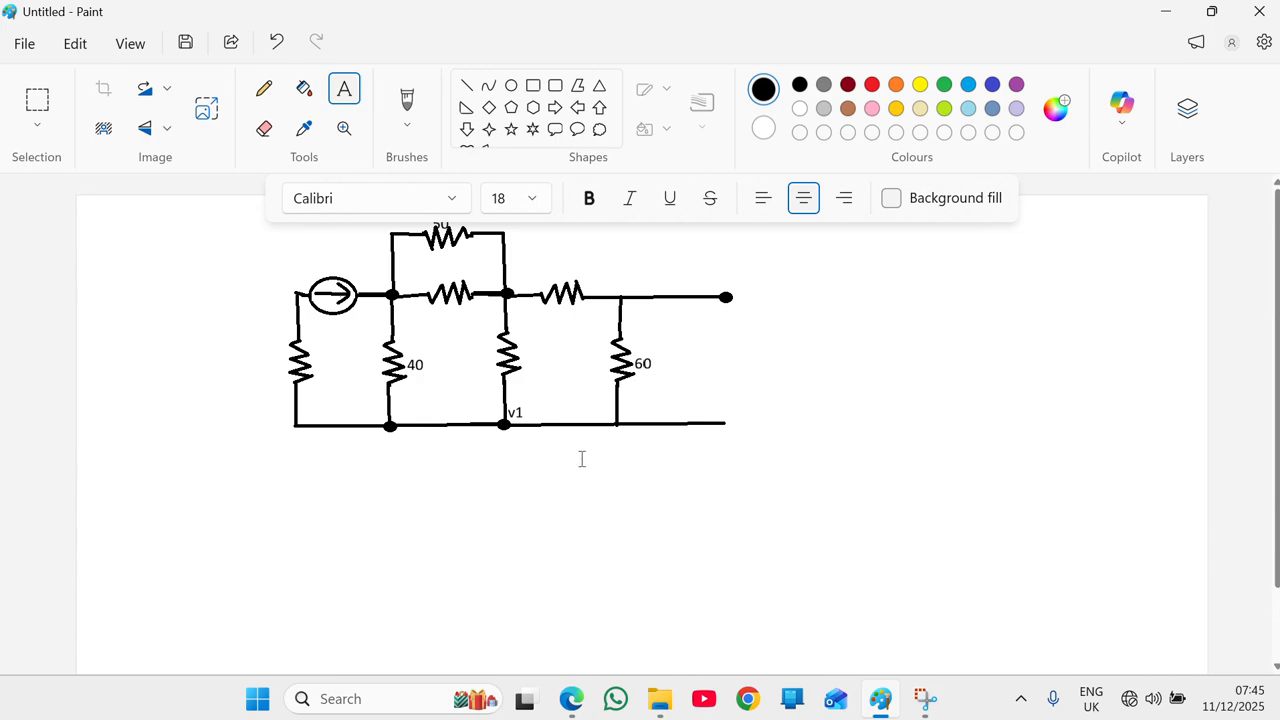
Draw short strokes with the Line shape at the right end of the circuit's bottom wire
drag(397, 276, 437, 297)
click(466, 88)
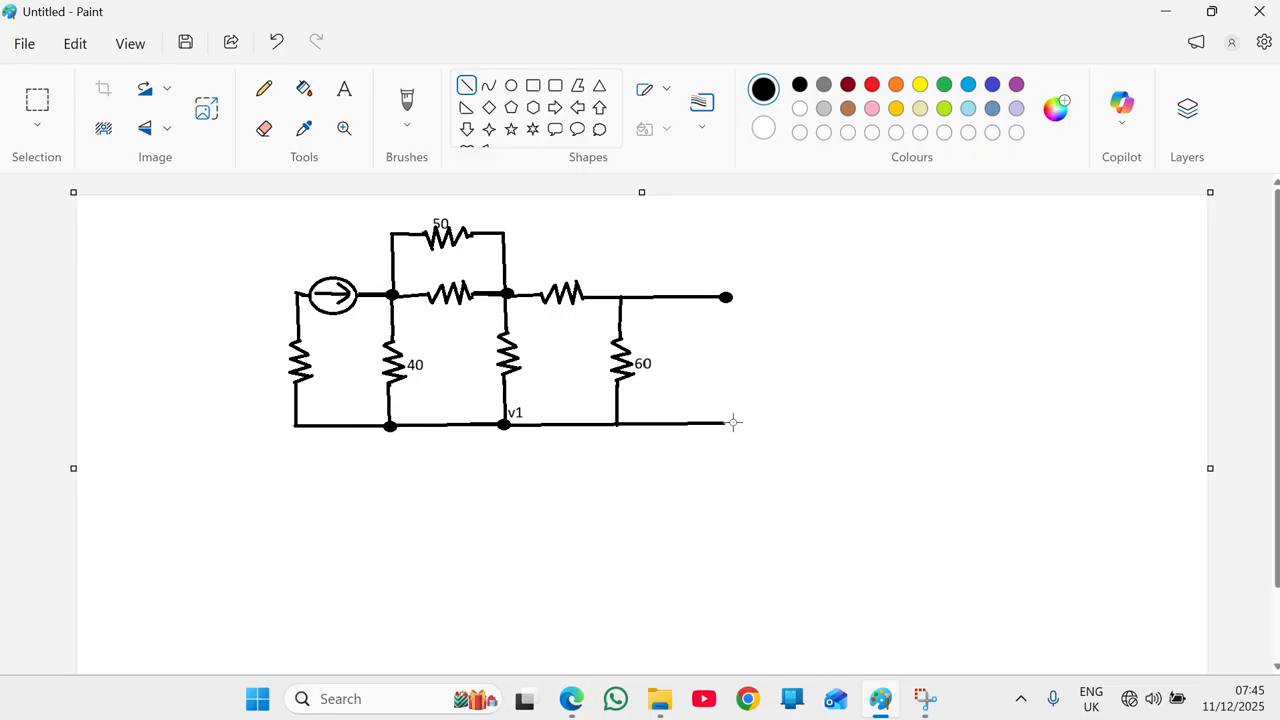
drag(724, 416, 727, 426)
mouse_move(720, 415)
mouse_down()
mouse_move(729, 425)
mouse_move(722, 399)
mouse_move(714, 429)
mouse_up()
click(815, 419)
Copy the whole circuit diagram and place the duplicate below and to the right of the original
key(ctrl+a)
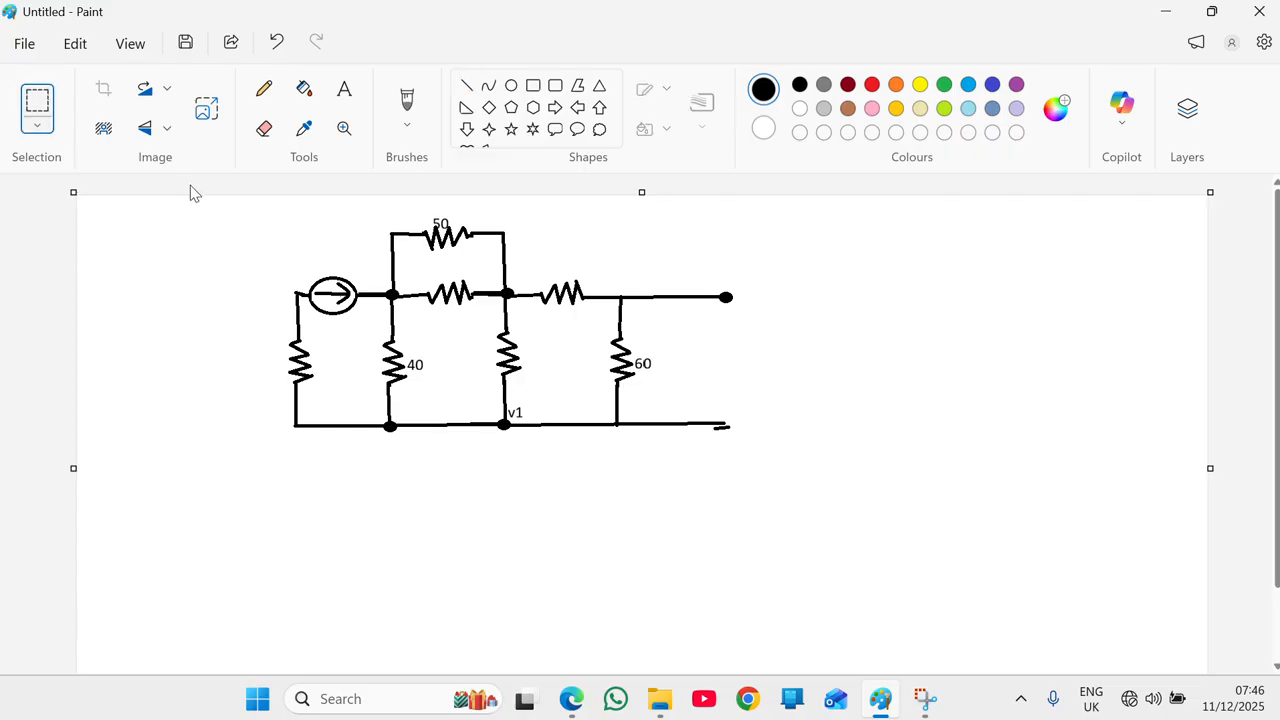
mouse_move(237, 216)
mouse_down()
mouse_move(803, 471)
mouse_move(766, 471)
mouse_move(770, 481)
mouse_up()
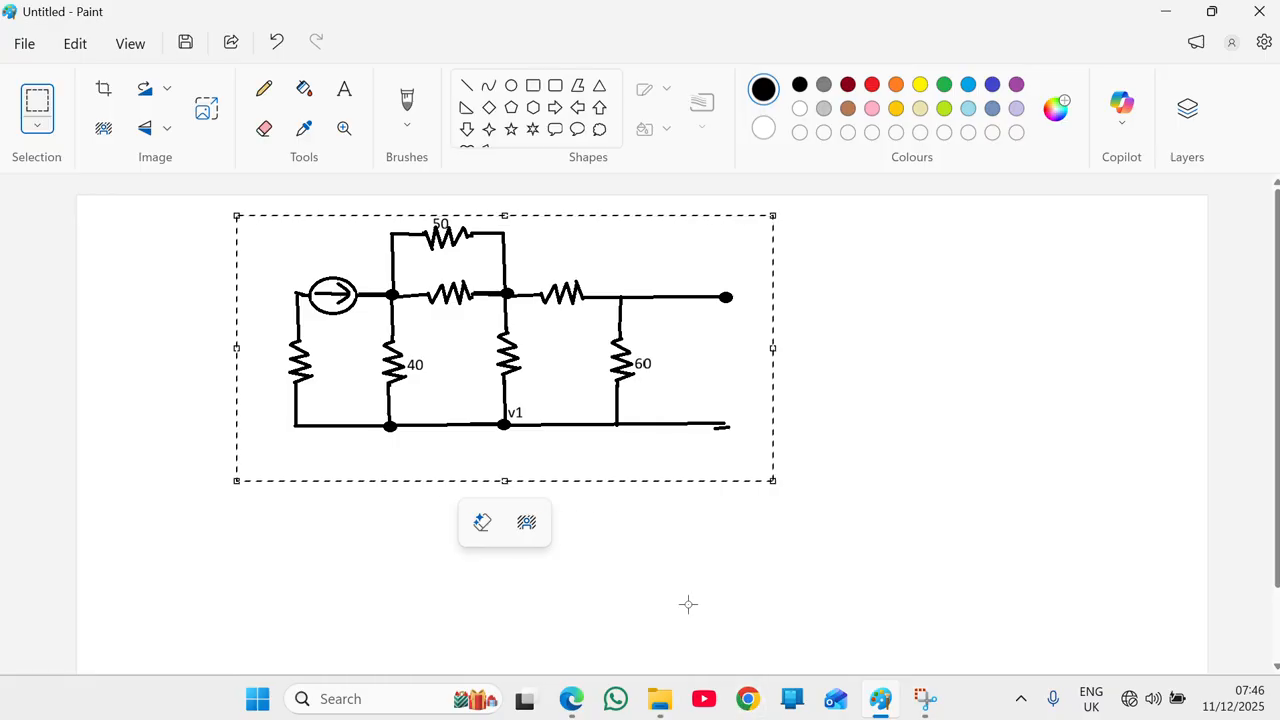
click(658, 575)
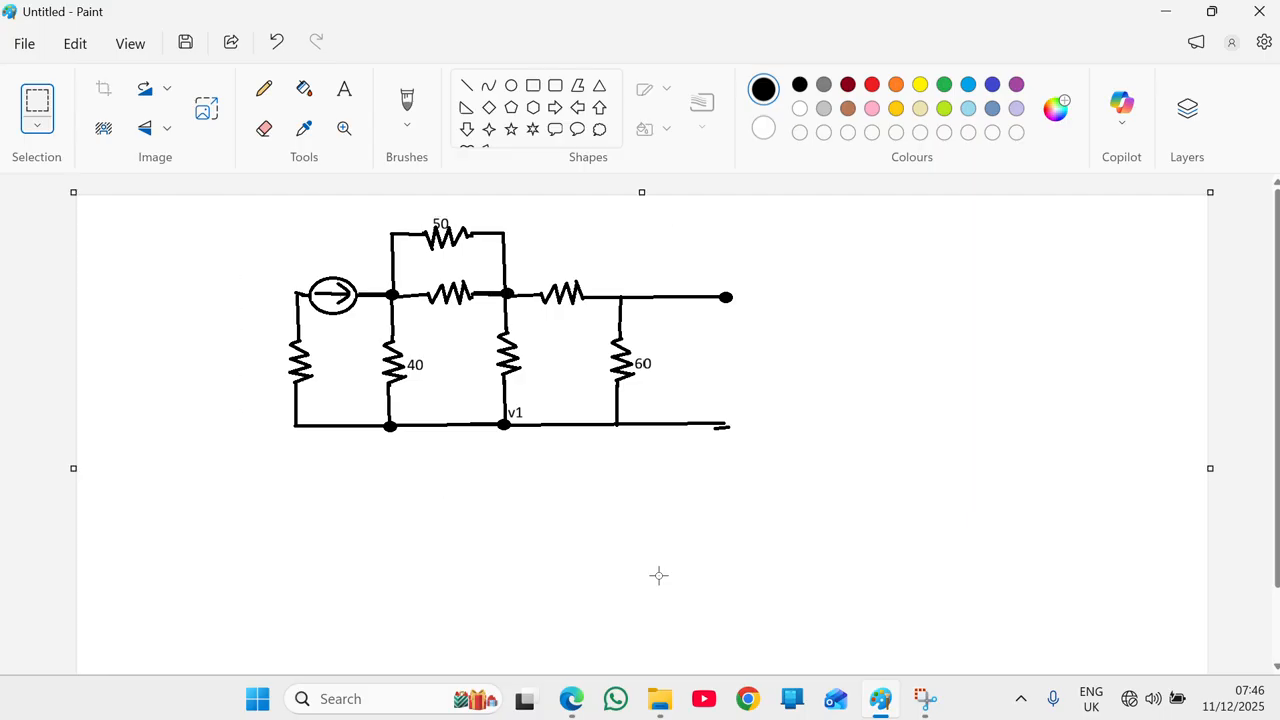
key(ctrl+v)
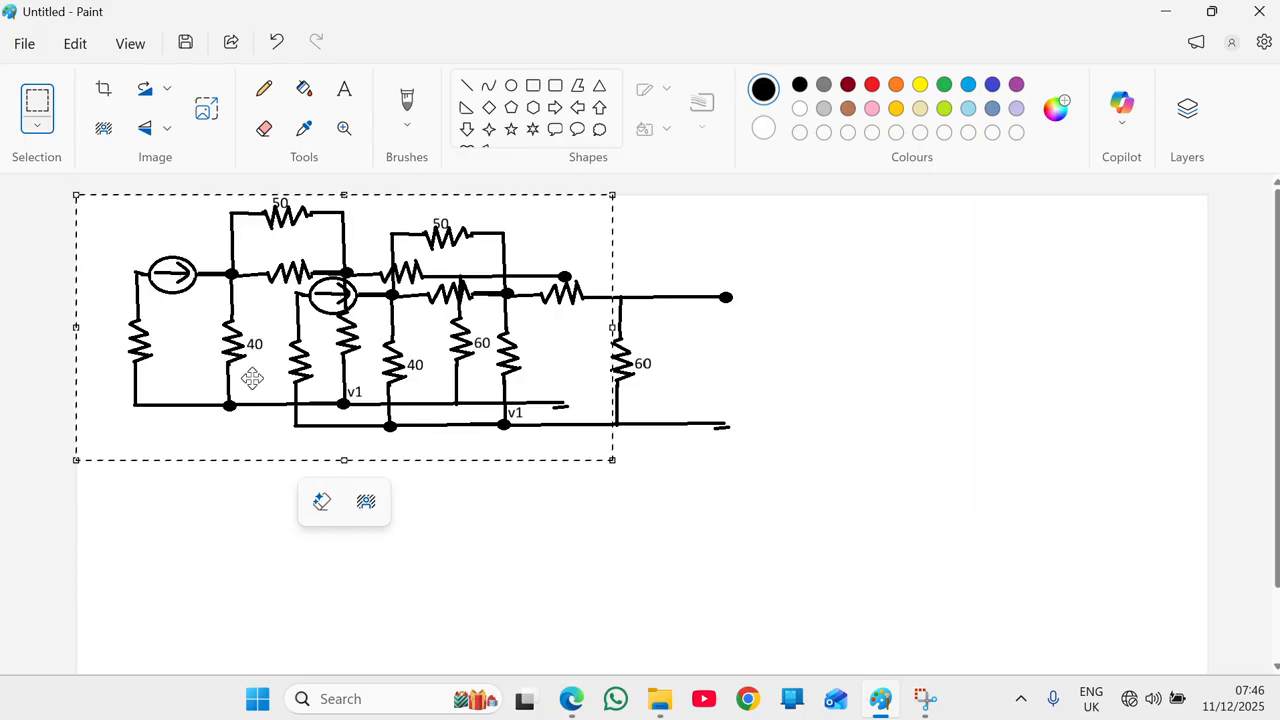
drag(266, 350, 812, 554)
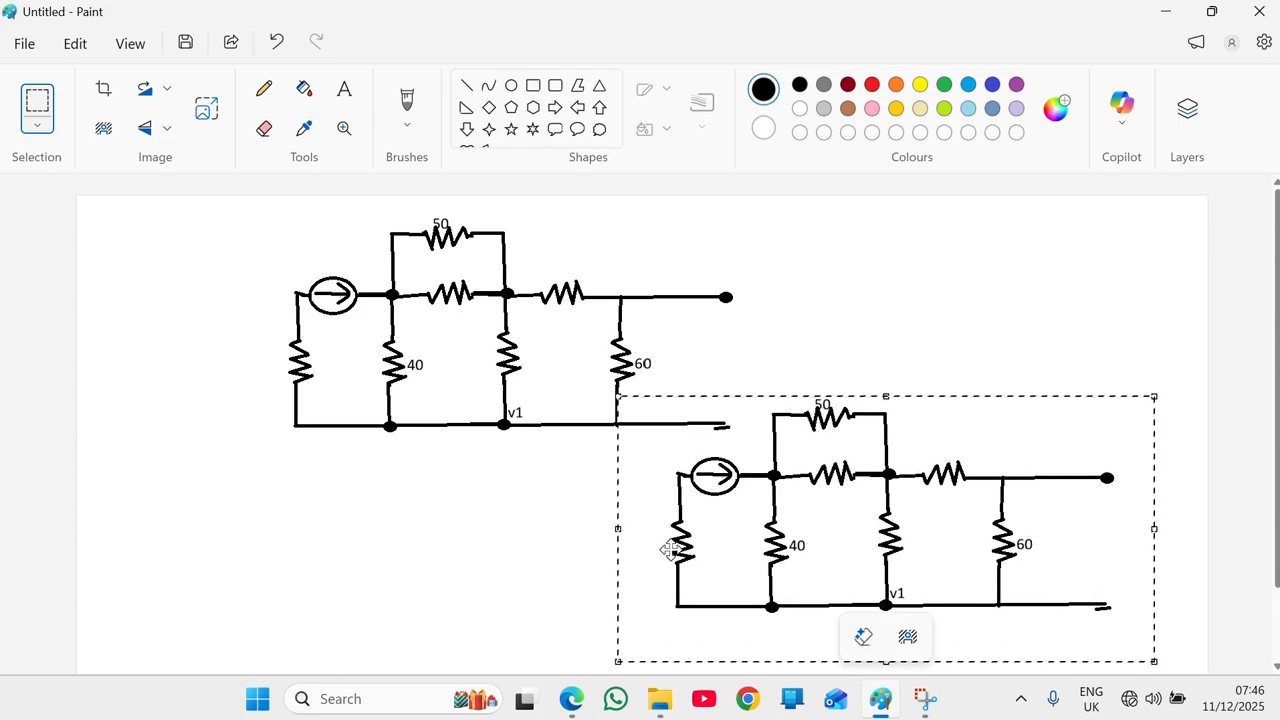